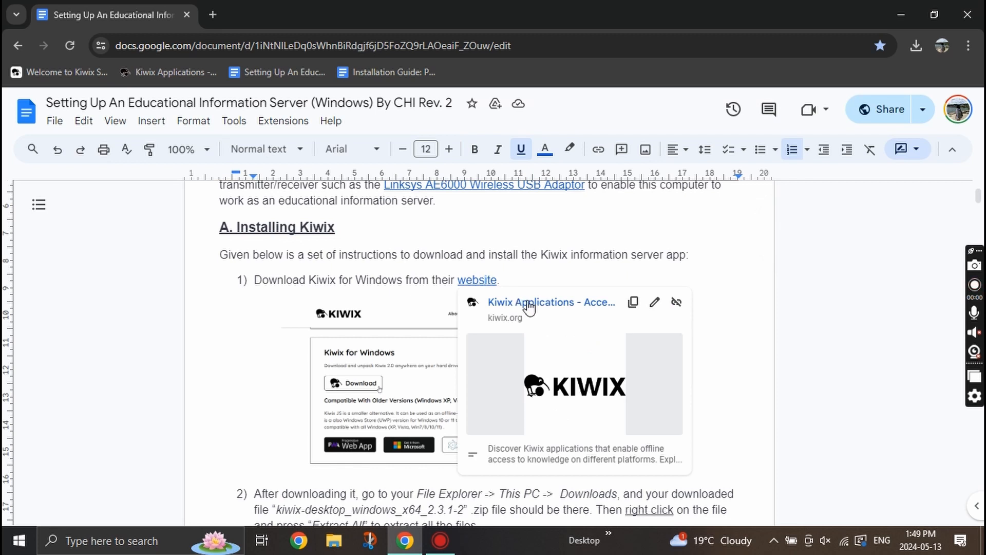
# Download the Kiwix for Windows zip (121 MB) from kiwix.org and return to the setup guide.
pyautogui.click(533, 303)
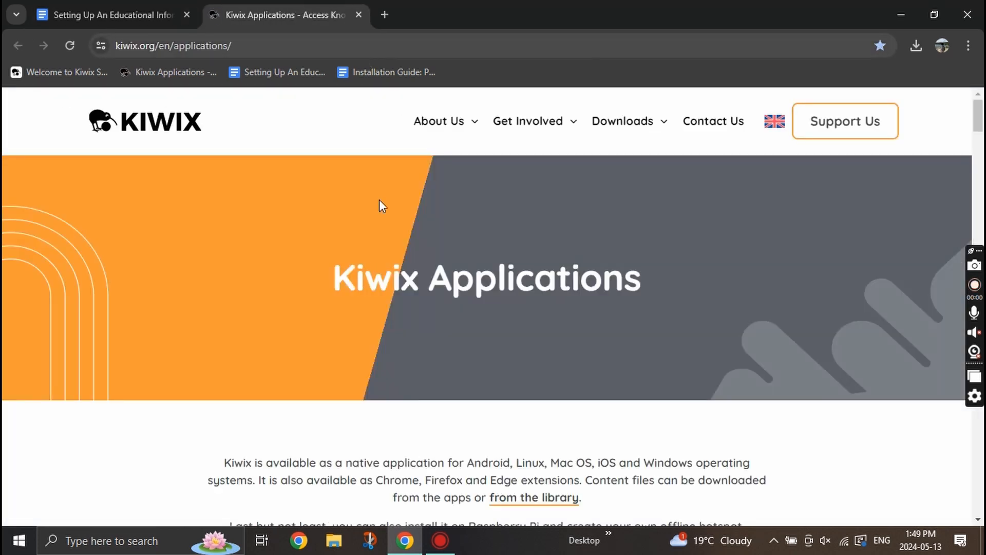
pyautogui.scroll(-10, 363, 341)
pyautogui.scroll(-4, 363, 348)
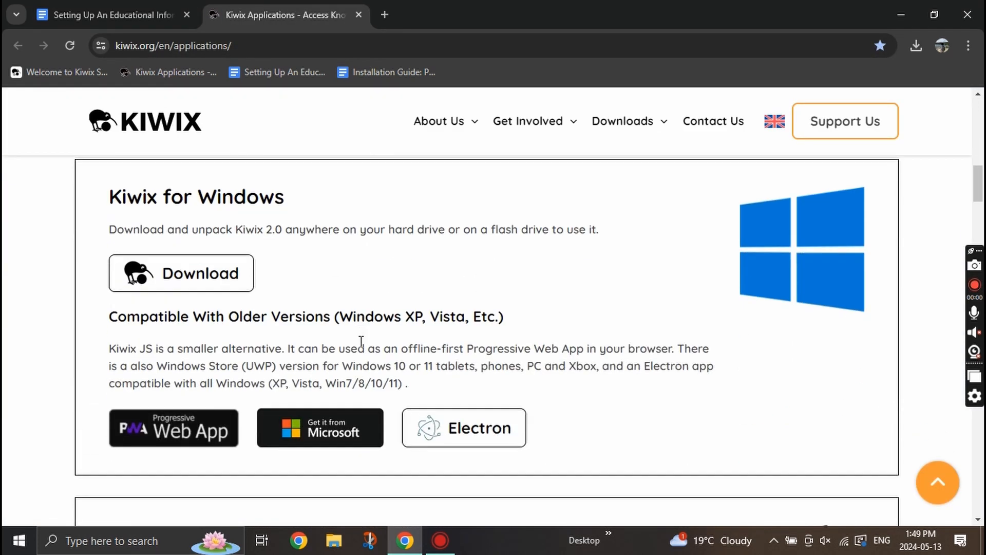
pyautogui.click(199, 273)
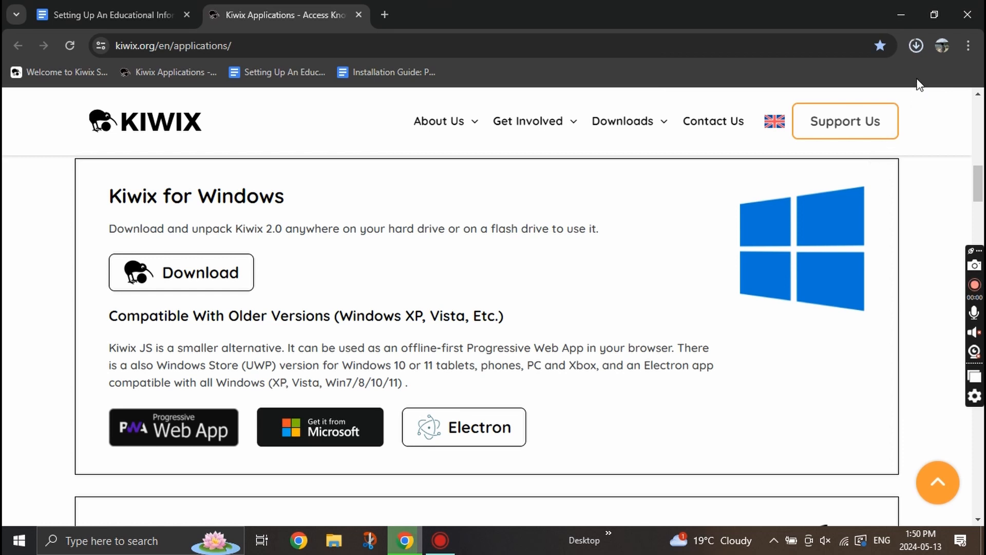
pyautogui.click(920, 49)
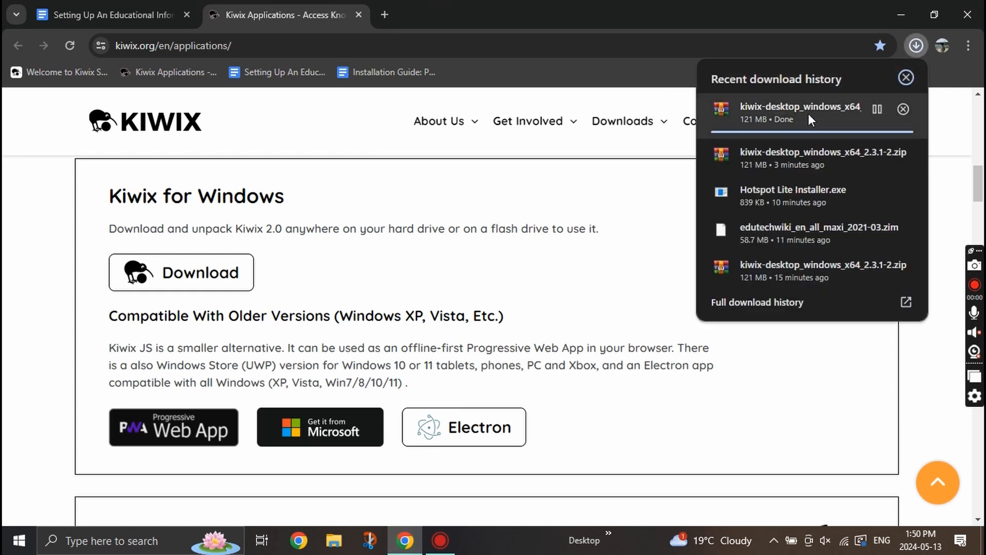
pyautogui.click(619, 206)
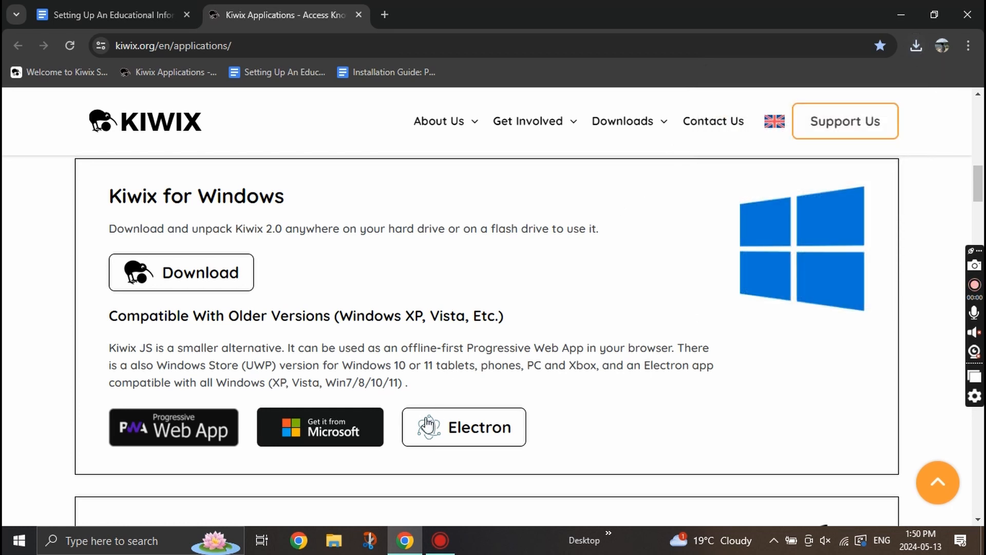
pyautogui.hotkey('ctrl', 'Tab')
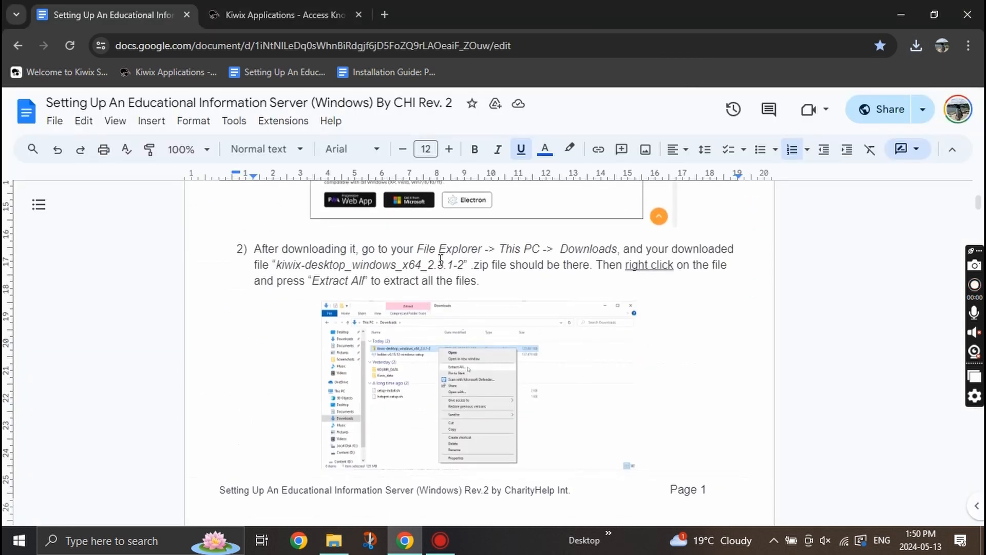
# Open the Downloads folder in File Explorer via This PC.
pyautogui.moveTo(417, 248); pyautogui.dragTo(617, 248)
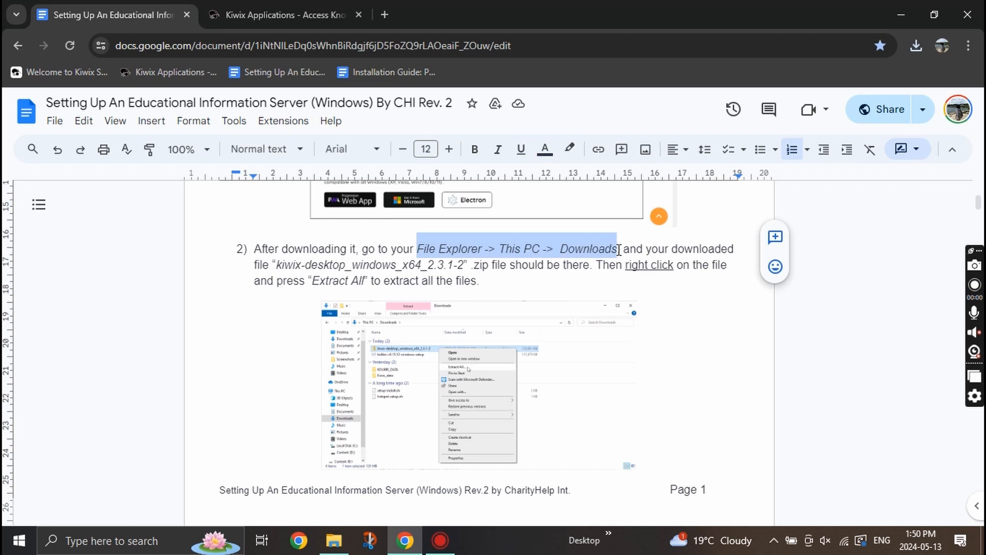
pyautogui.click(339, 540)
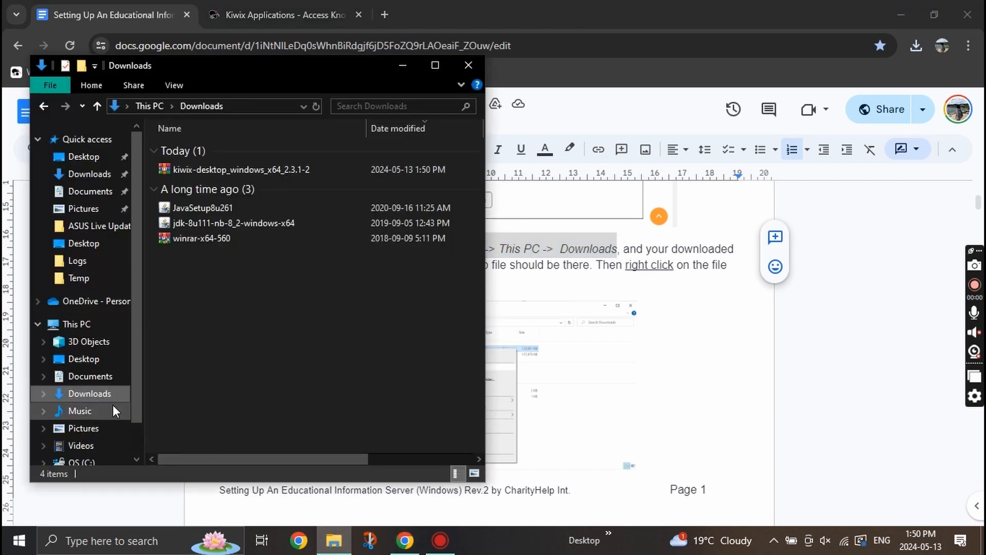
pyautogui.click(107, 325)
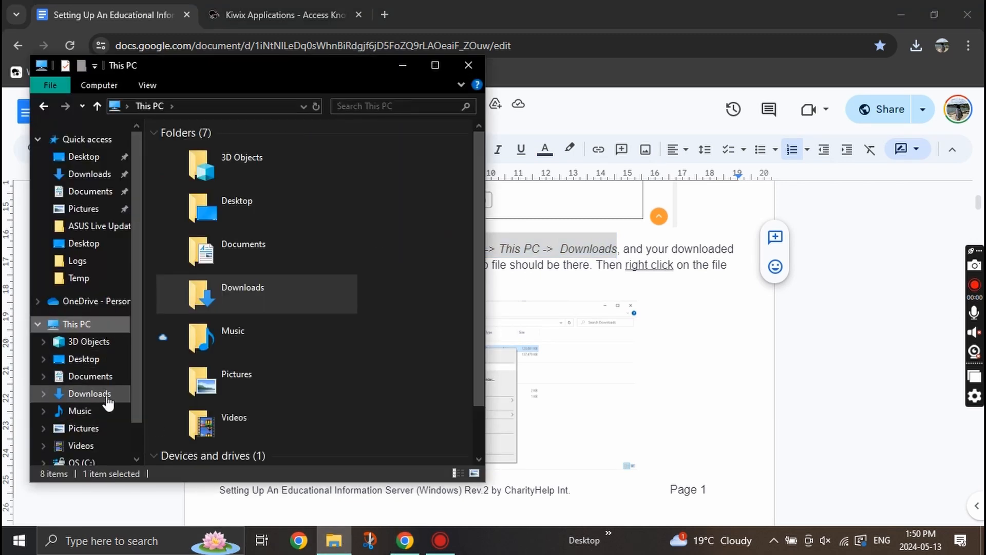
pyautogui.doubleClick(267, 280)
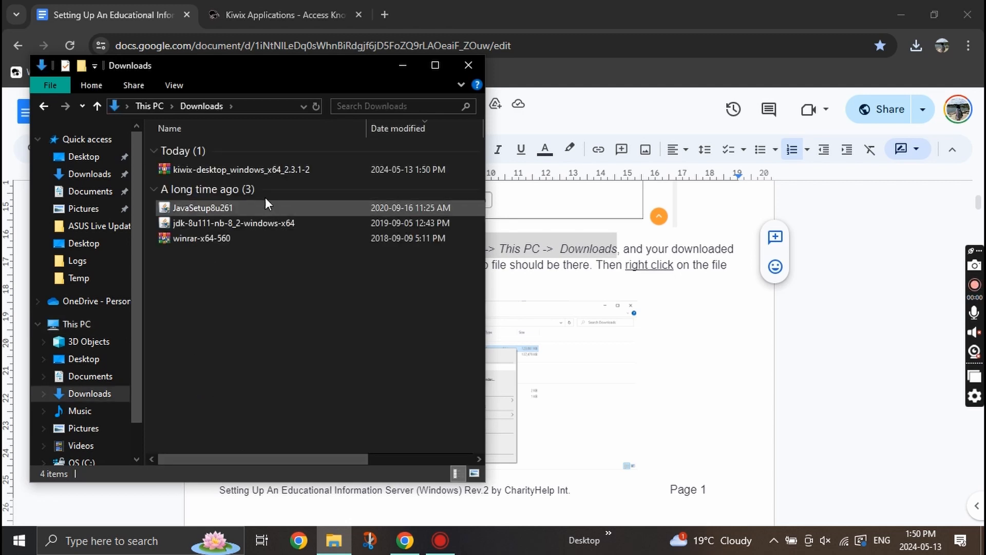
# Extract the kiwix-desktop_windows_x64_2.3.1-2 zip here and open the extracted folder.
pyautogui.click(275, 168)
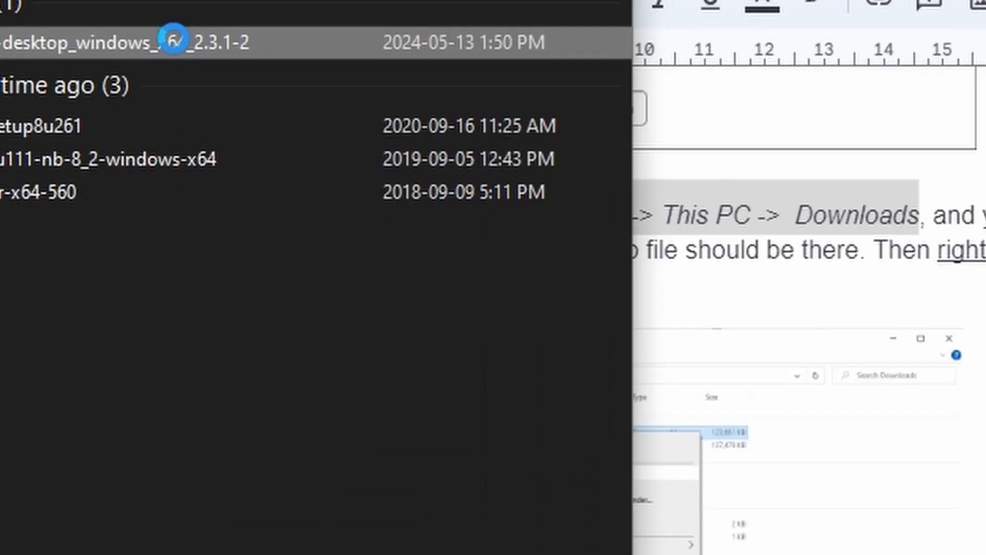
pyautogui.rightClick(174, 41)
pyautogui.click(400, 213)
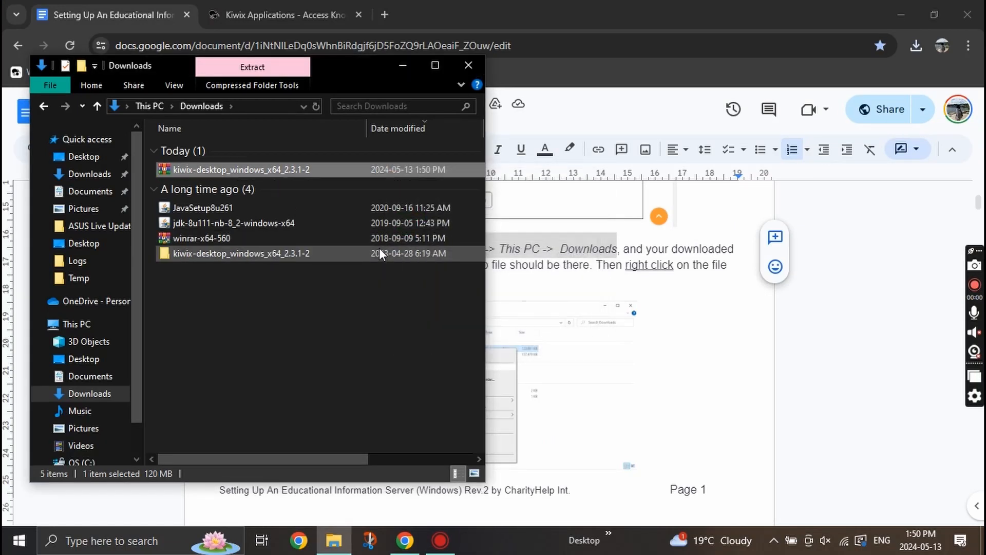
pyautogui.click(295, 257)
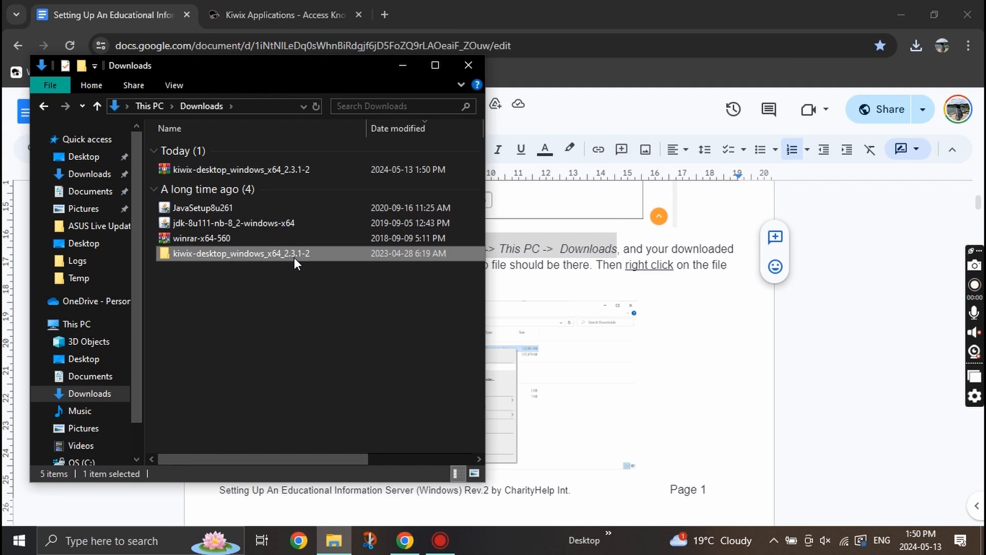
pyautogui.doubleClick(294, 258)
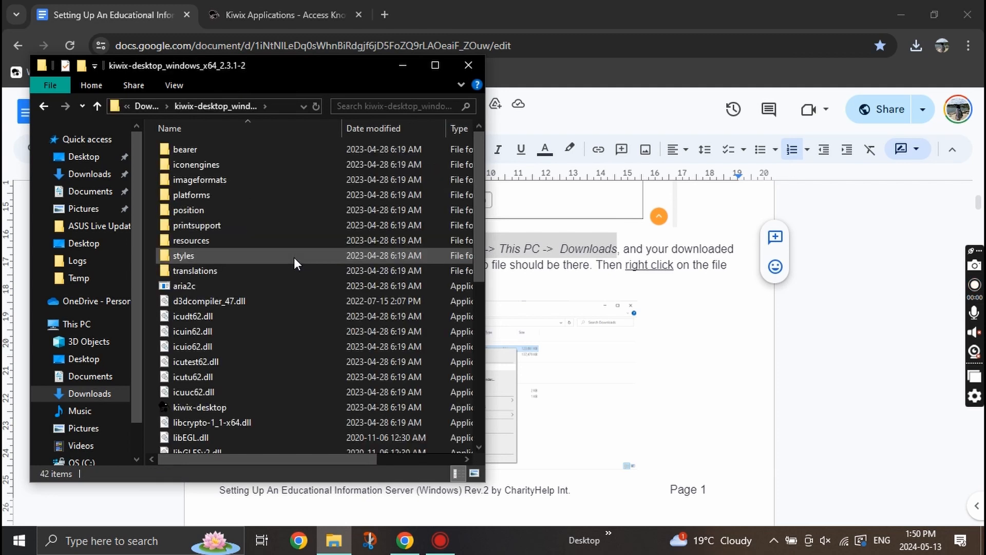
# Scroll the guide to step 3, which names kiwix-desktop.exe.
pyautogui.click(696, 330)
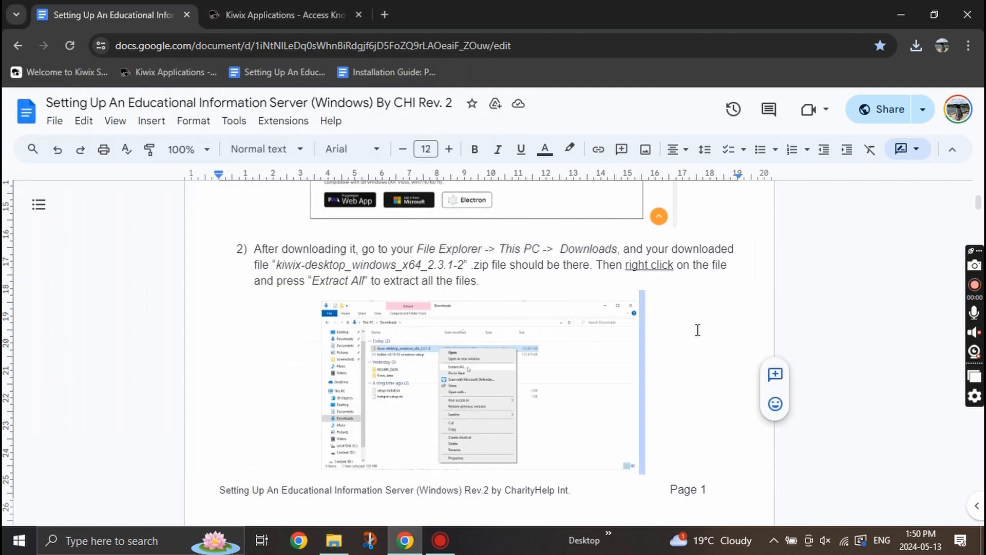
pyautogui.scroll(-5, 521, 389)
pyautogui.scroll(-3, 521, 389)
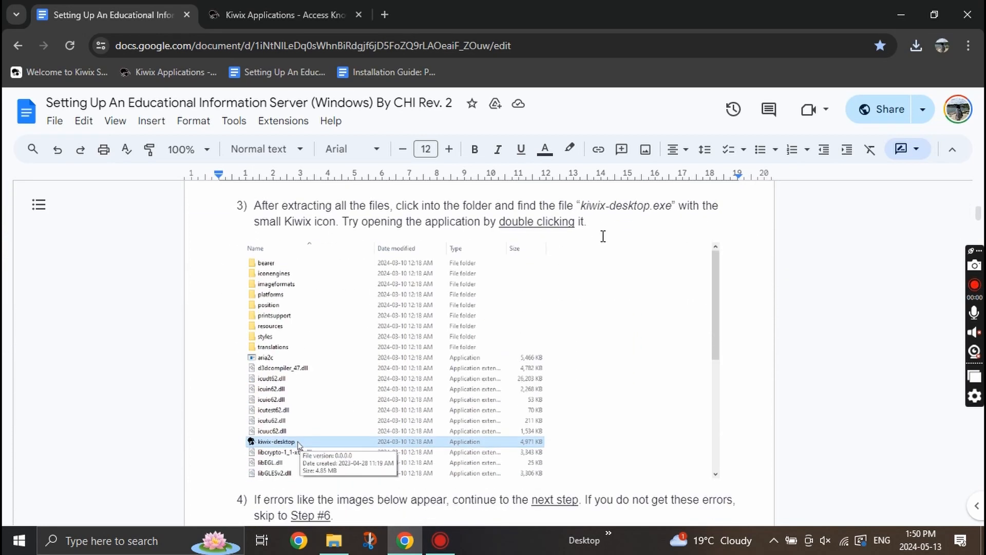
pyautogui.moveTo(584, 205); pyautogui.dragTo(675, 207)
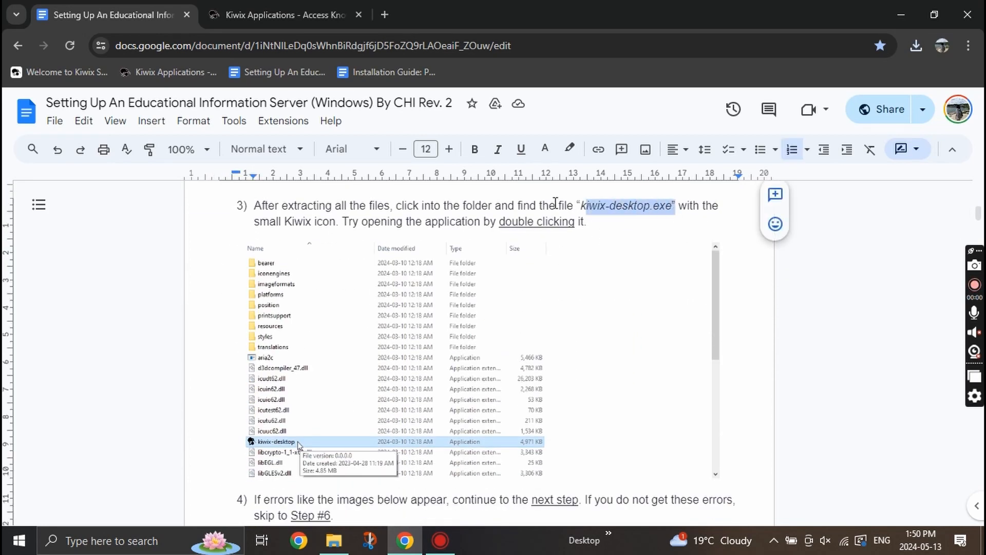
pyautogui.click(574, 205)
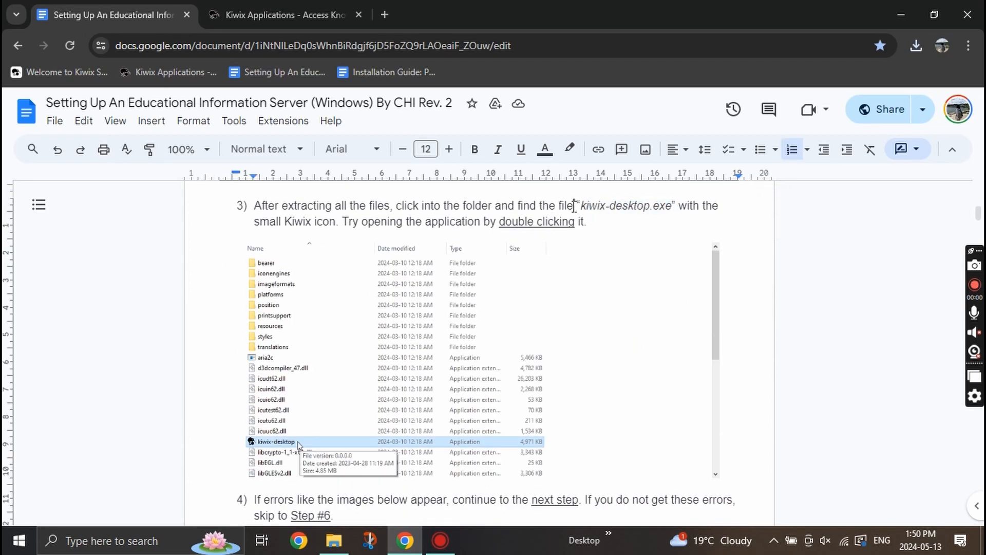
# Launch kiwix-desktop to its empty Library, then close it.
pyautogui.click(336, 545)
pyautogui.click(242, 410)
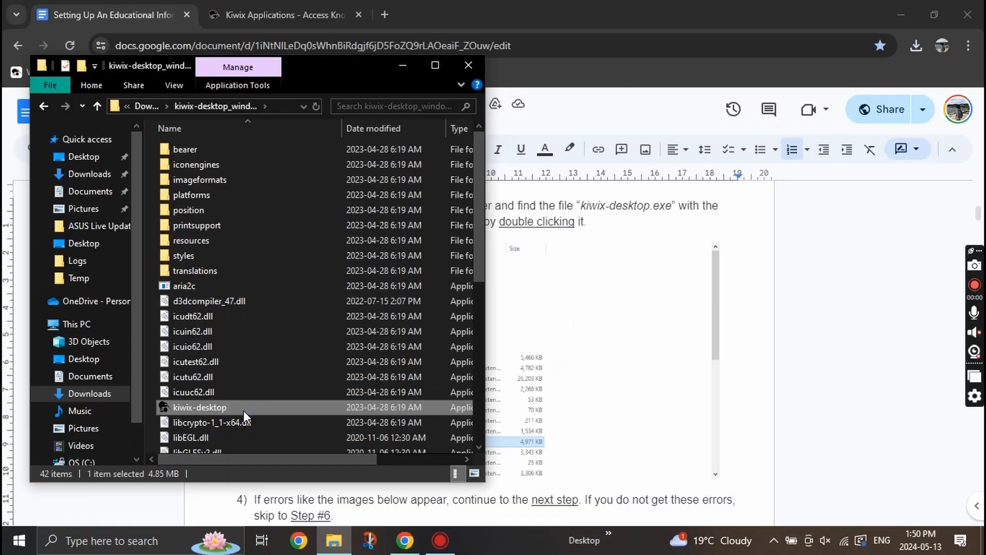
pyautogui.doubleClick(244, 408)
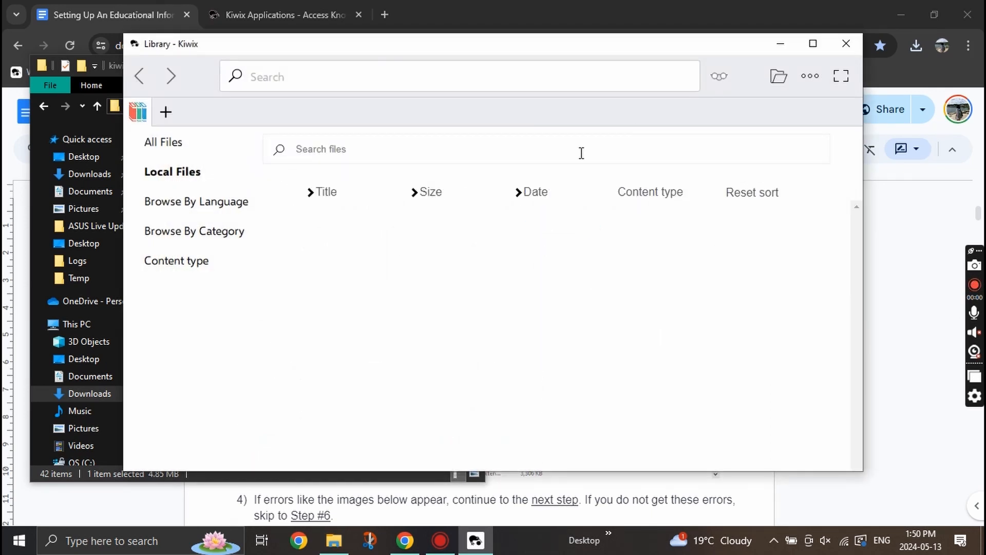
pyautogui.click(845, 43)
# Find step 5 in the guide, which names vc_redist.x64.
pyautogui.click(858, 226)
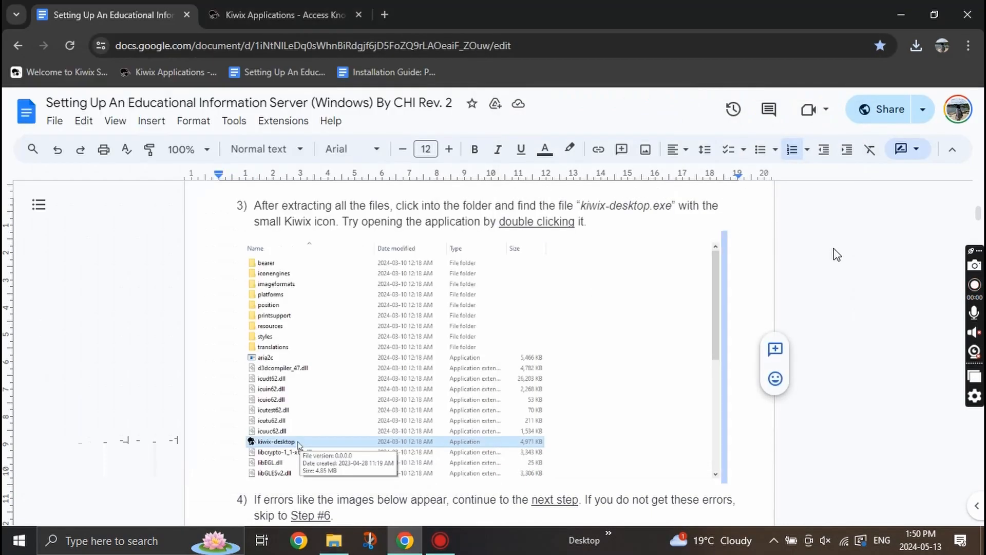
pyautogui.scroll(-6, 455, 342)
pyautogui.scroll(-8, 455, 341)
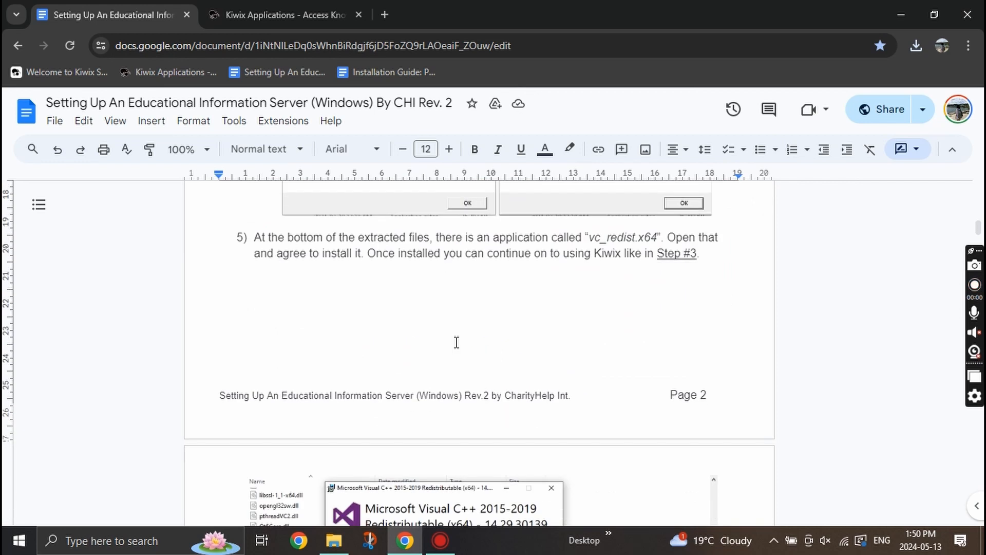
pyautogui.scroll(5, 455, 342)
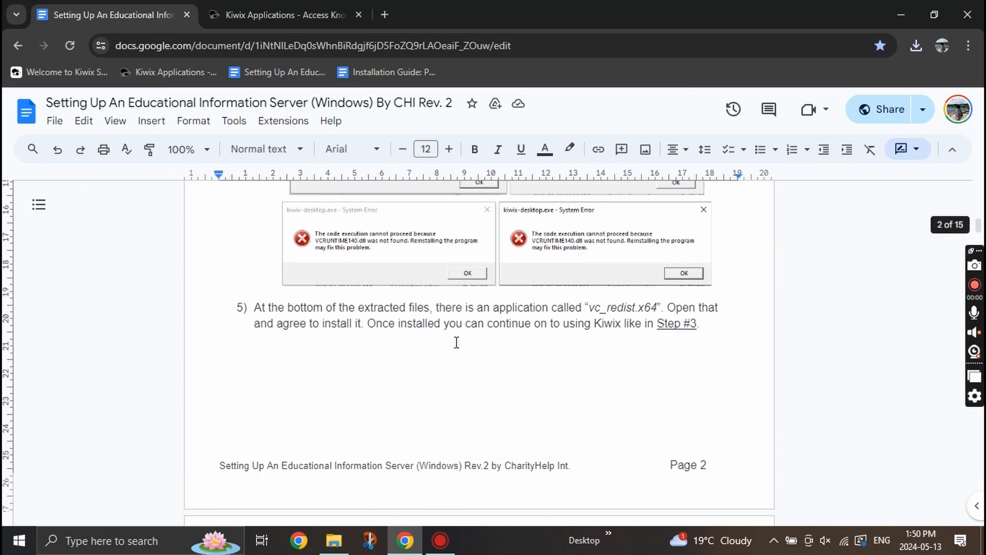
pyautogui.moveTo(591, 307); pyautogui.dragTo(659, 309)
# Run vc_redist.x64 and repair the Visual C++ 2015-2019 Redistributable (x64) until setup succeeds.
pyautogui.click(339, 549)
pyautogui.scroll(-7, 204, 350)
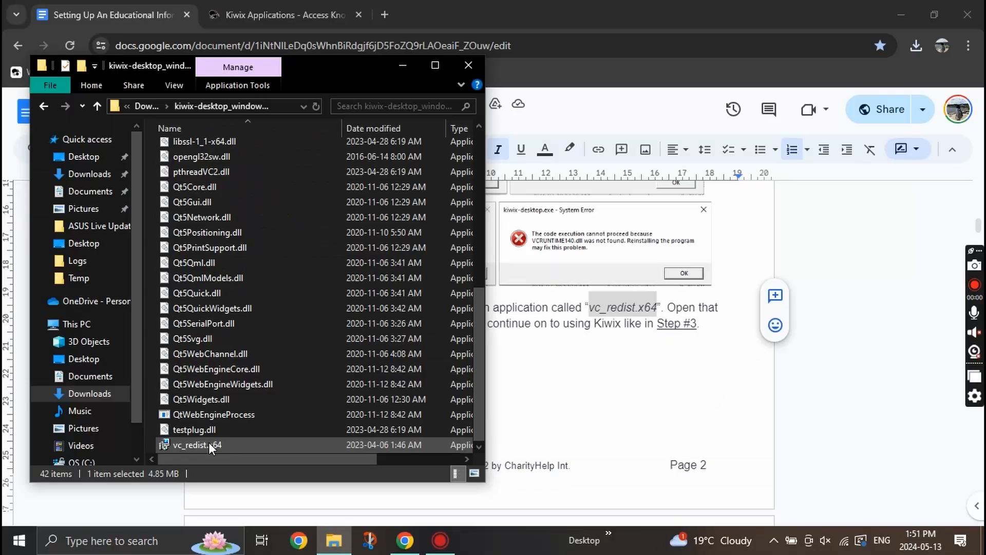
pyautogui.doubleClick(251, 313)
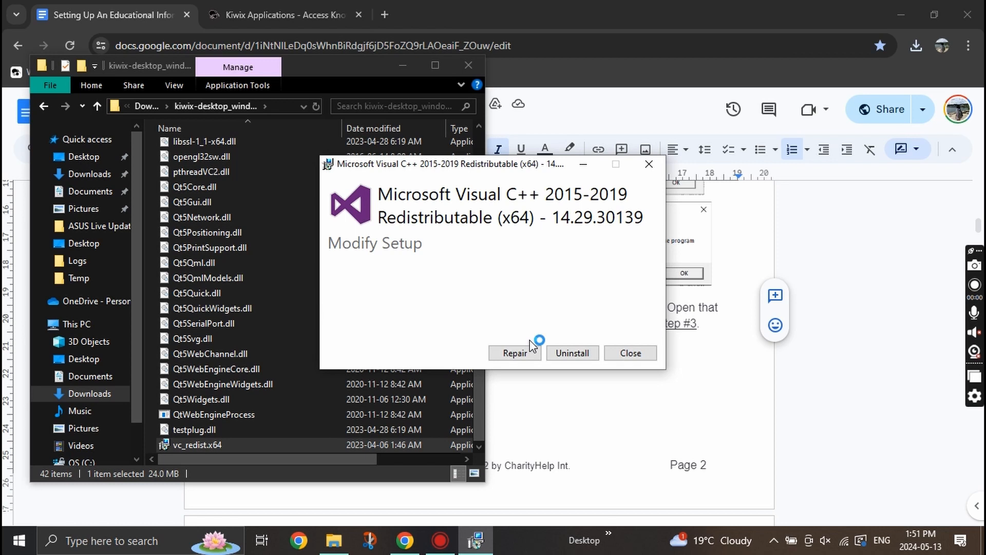
pyautogui.click(518, 353)
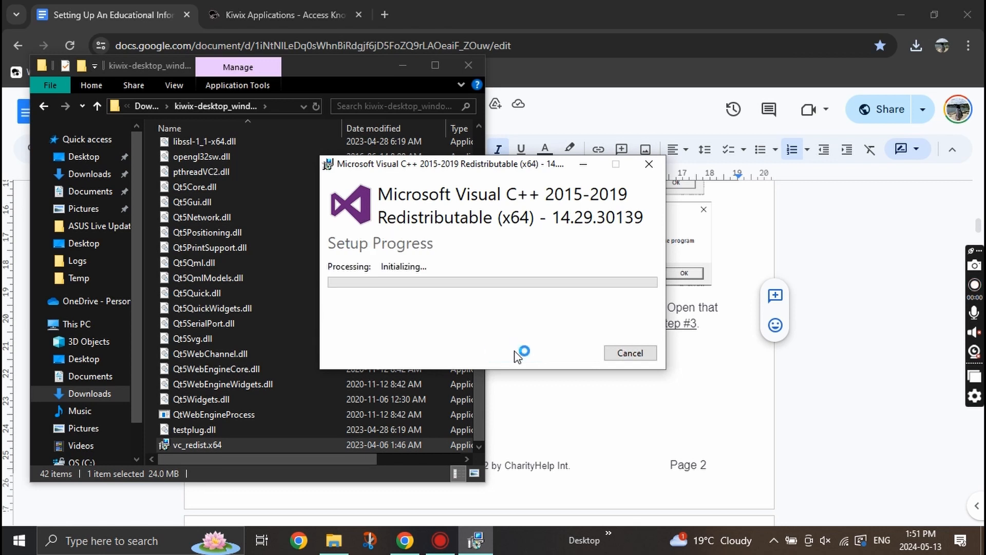
pyautogui.doubleClick(212, 446)
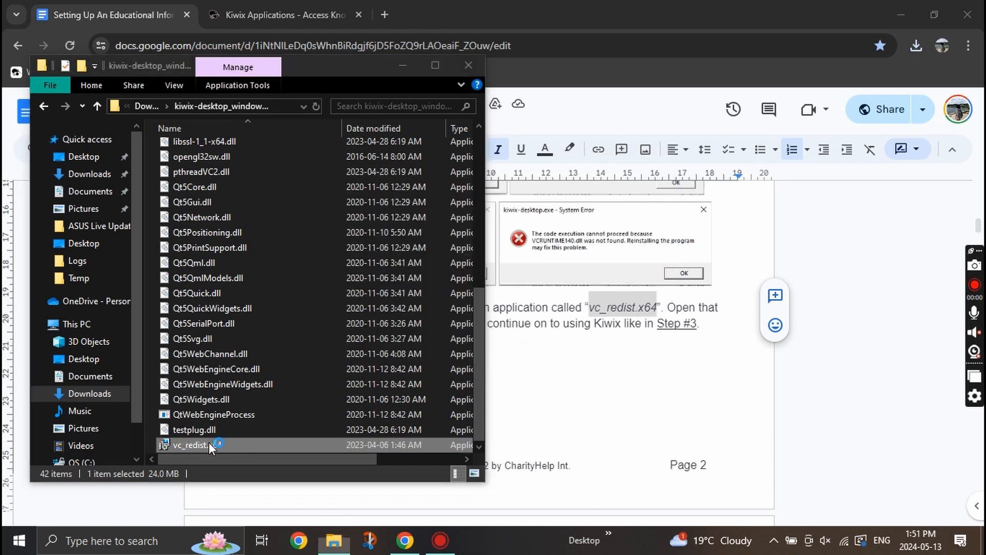
pyautogui.click(515, 353)
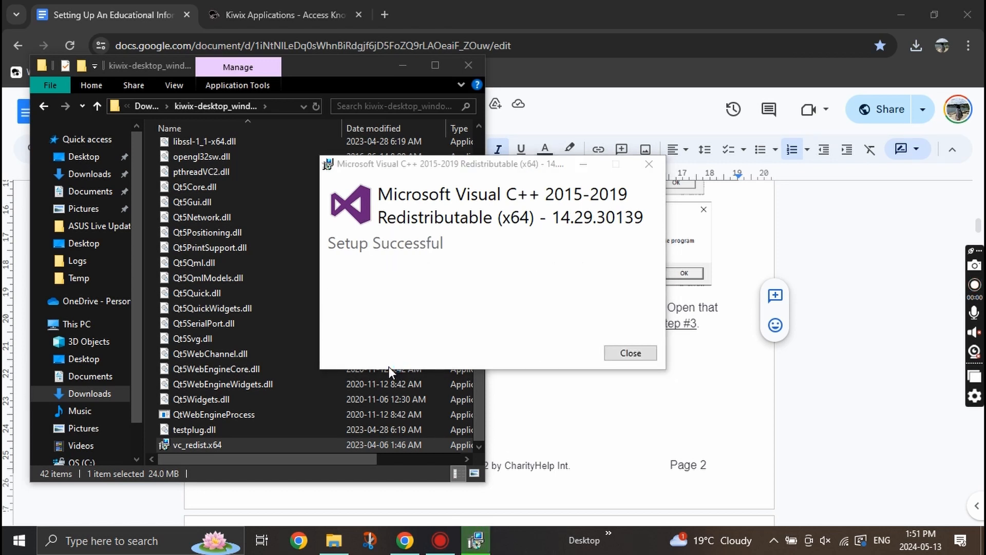
pyautogui.click(650, 353)
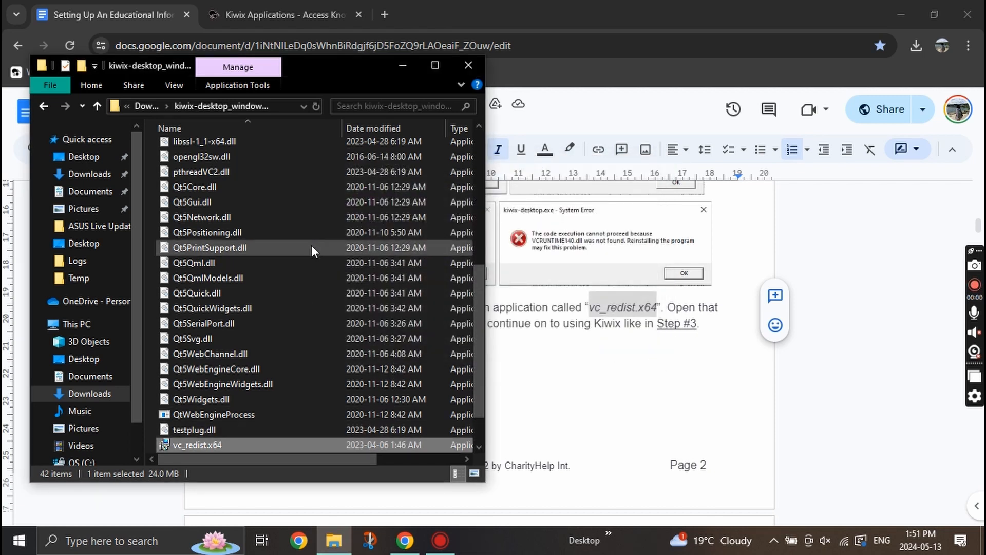
pyautogui.scroll(5, 311, 245)
# Scroll the guide to step 7's Create Shortcut instruction.
pyautogui.click(726, 407)
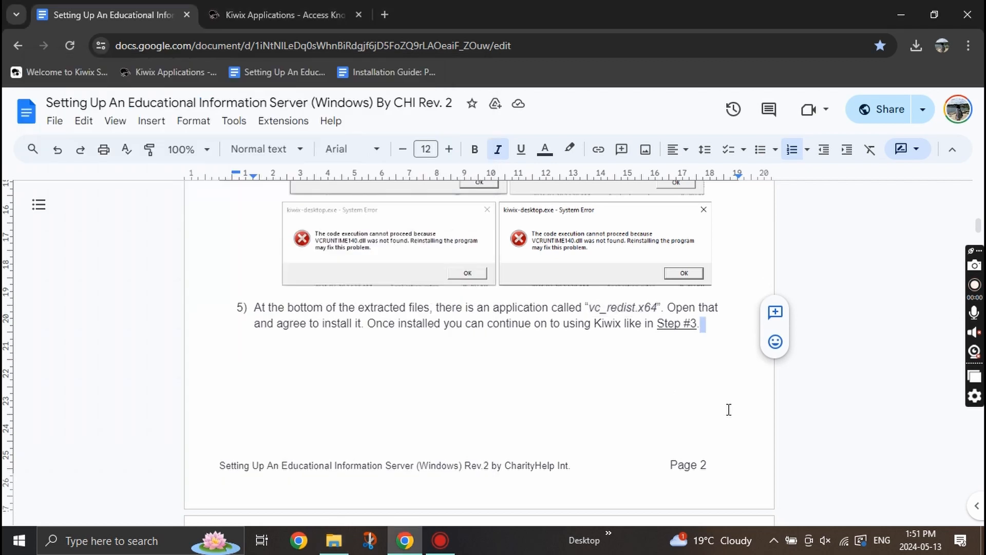
pyautogui.scroll(-6, 535, 436)
pyautogui.scroll(-3, 535, 437)
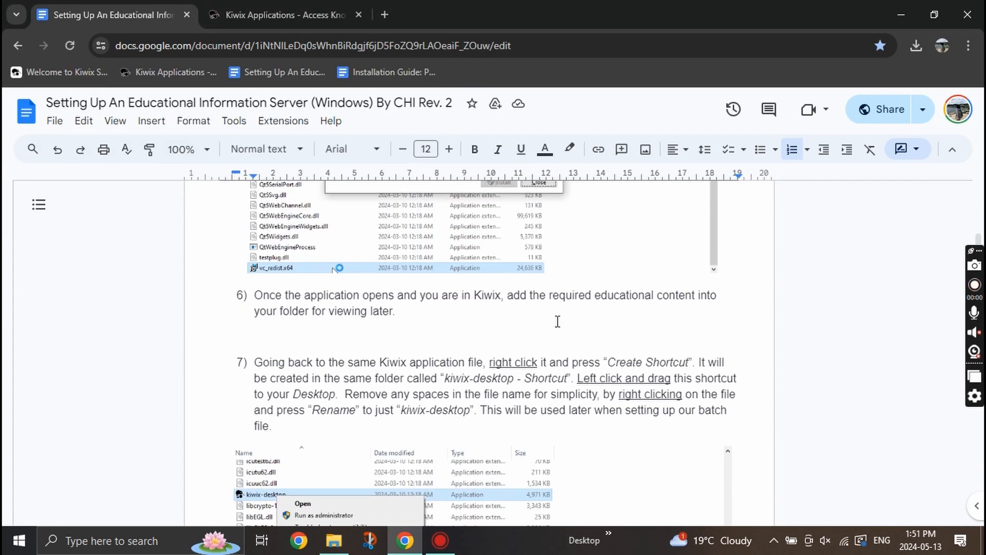
pyautogui.scroll(-2, 521, 406)
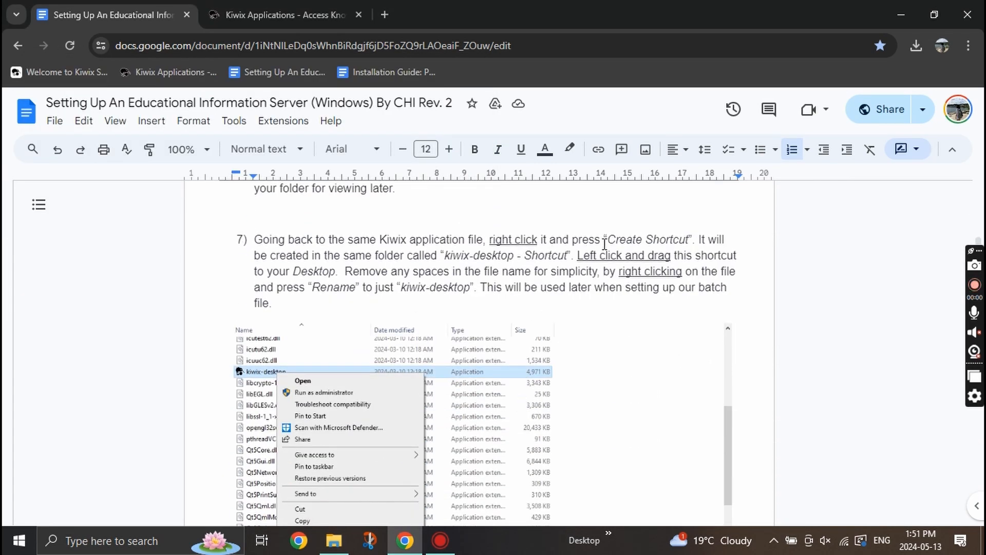
pyautogui.moveTo(608, 240); pyautogui.dragTo(688, 239)
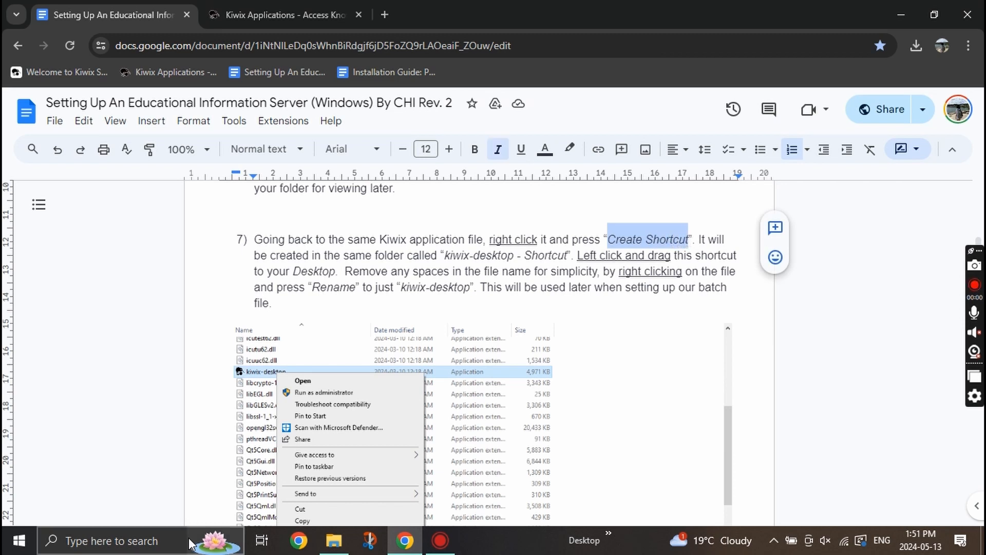
# Create a shortcut to kiwix-desktop and move it onto the Desktop.
pyautogui.click(339, 541)
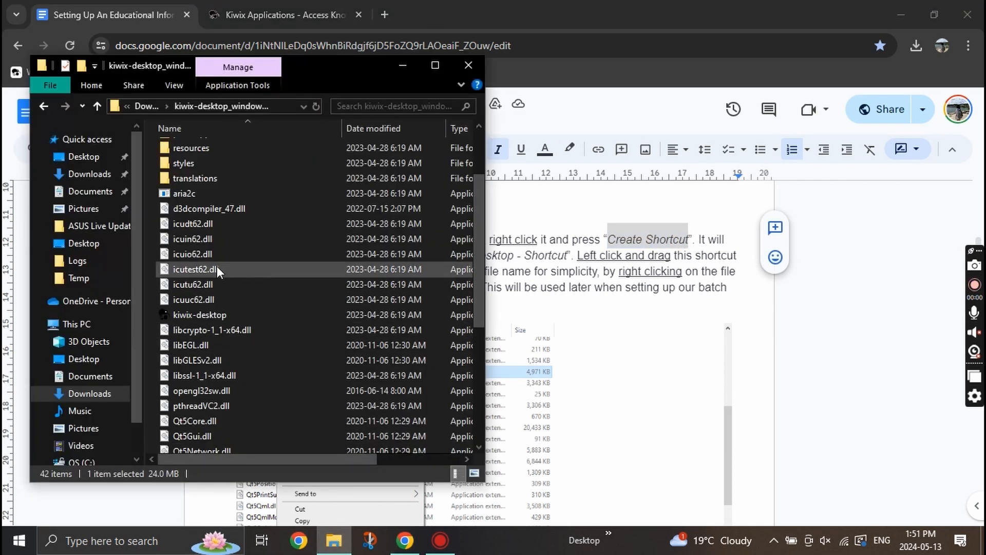
pyautogui.rightClick(214, 311)
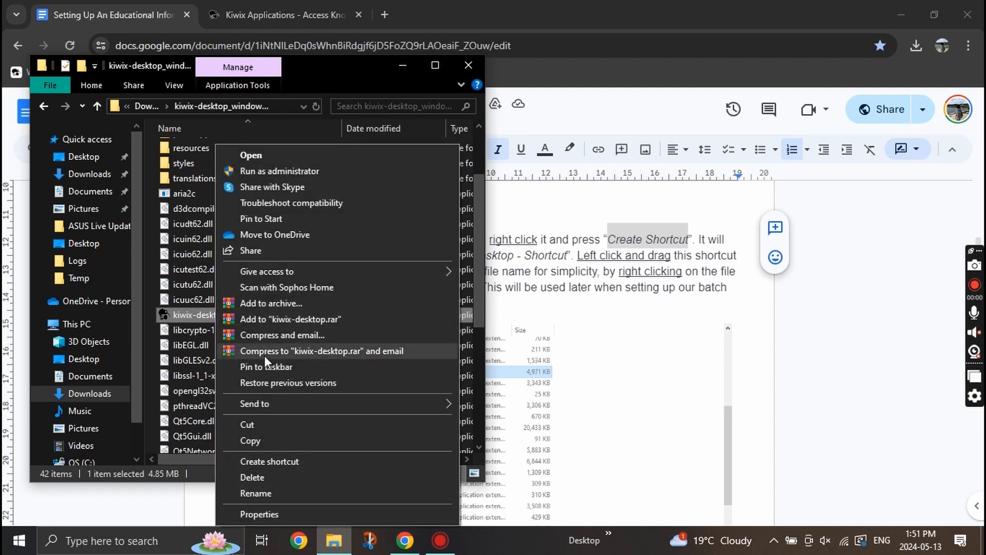
pyautogui.click(258, 461)
pyautogui.click(238, 318)
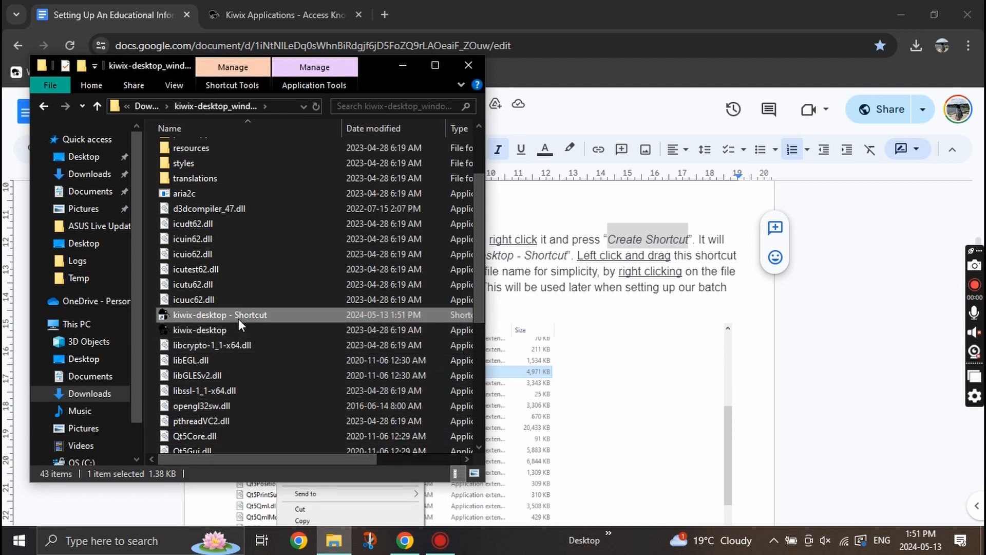
pyautogui.moveTo(238, 318); pyautogui.dragTo(109, 359)
pyautogui.click(109, 359)
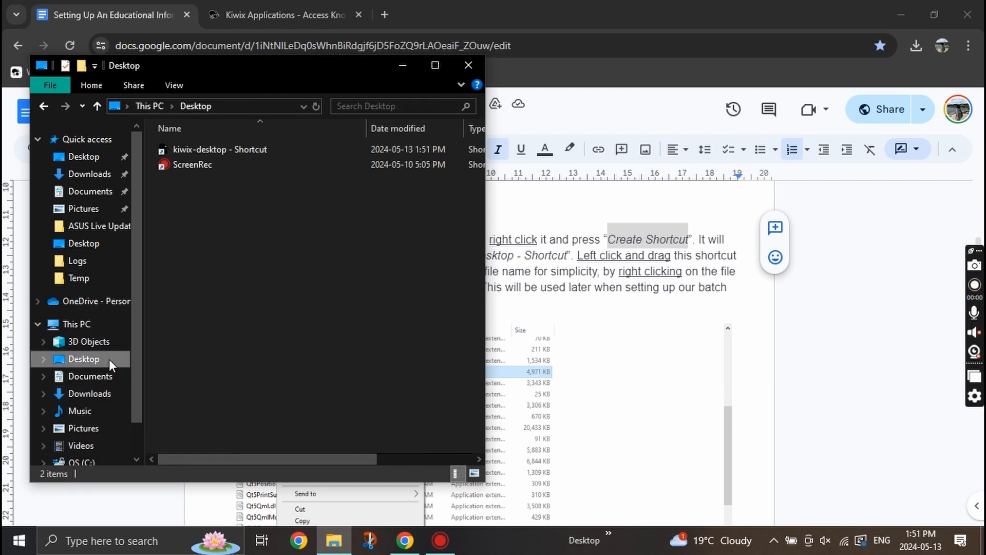
# Rename the shortcut to kiwix-desktop and confirm it opens Kiwix's Library.
pyautogui.click(235, 154)
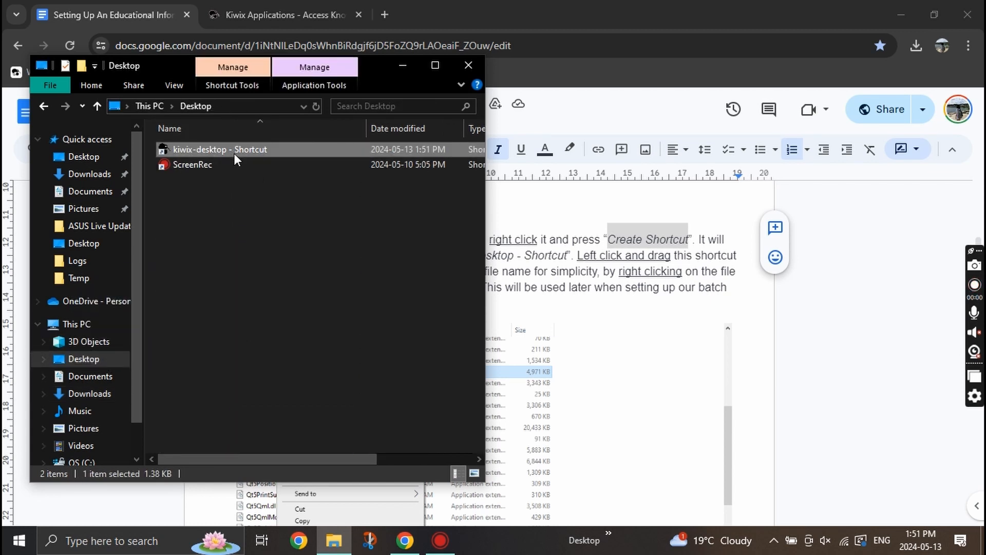
pyautogui.rightClick(233, 153)
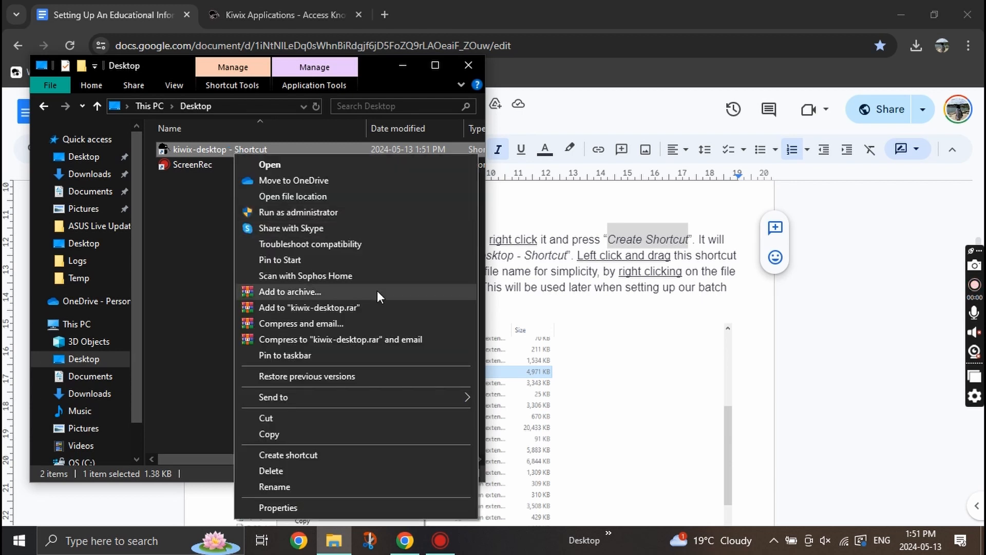
pyautogui.click(322, 482)
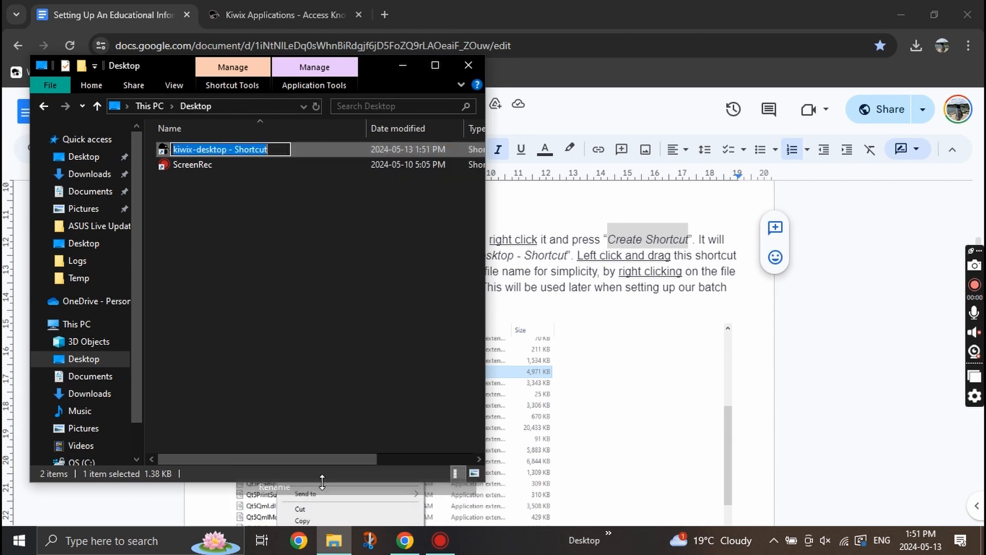
pyautogui.click(272, 150)
pyautogui.press('BackSpace')
pyautogui.press('BackSpace')
pyautogui.press('BackSpace')
pyautogui.press('BackSpace')
pyautogui.press('BackSpace')
pyautogui.press('BackSpace')
pyautogui.press('BackSpace')
pyautogui.press('BackSpace')
pyautogui.press('BackSpace')
pyautogui.press('BackSpace')
pyautogui.press('BackSpace')
pyautogui.press('Return')
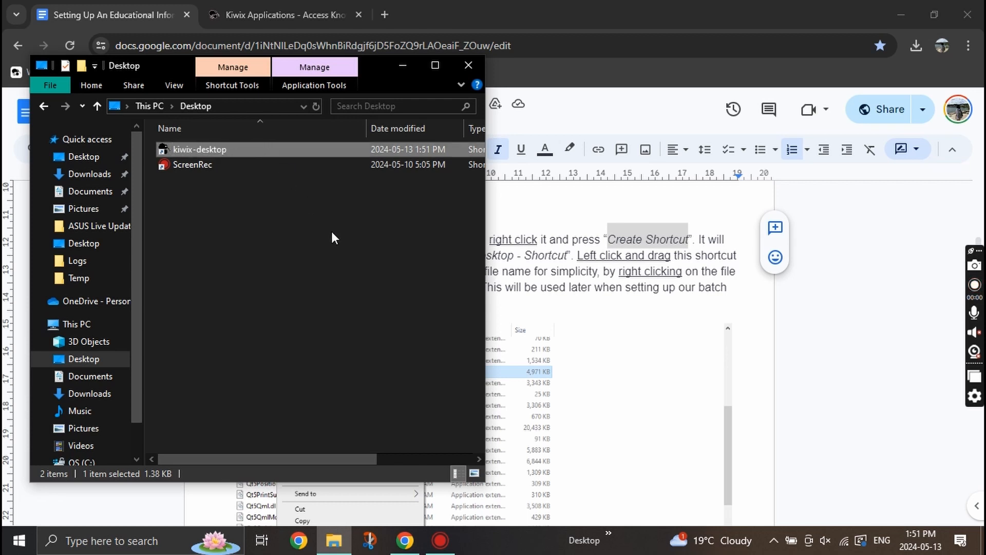
pyautogui.click(332, 233)
pyautogui.doubleClick(296, 150)
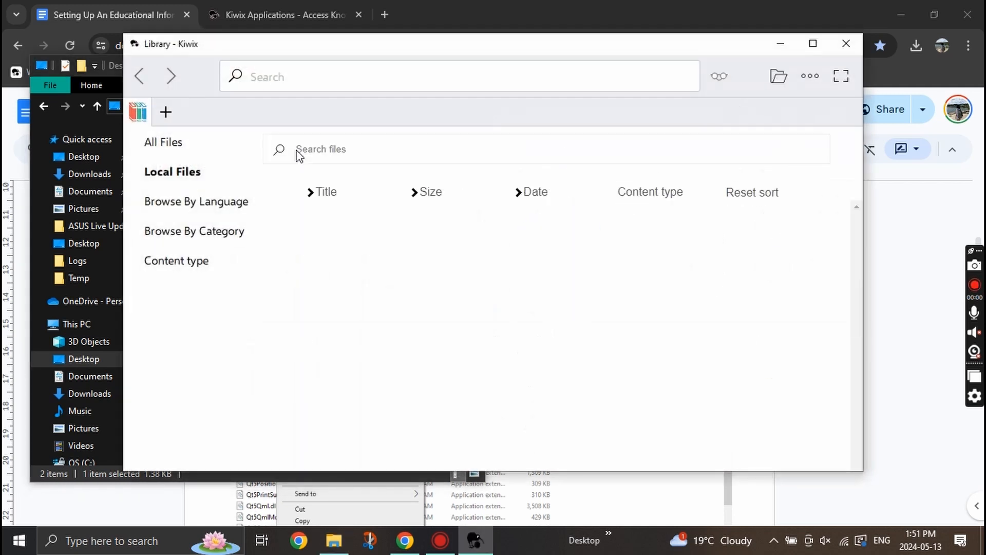
pyautogui.click(843, 45)
# Scroll the guide to the section B heading, Download Small Educational Content on Kiwix.
pyautogui.click(832, 305)
pyautogui.scroll(-10, 601, 293)
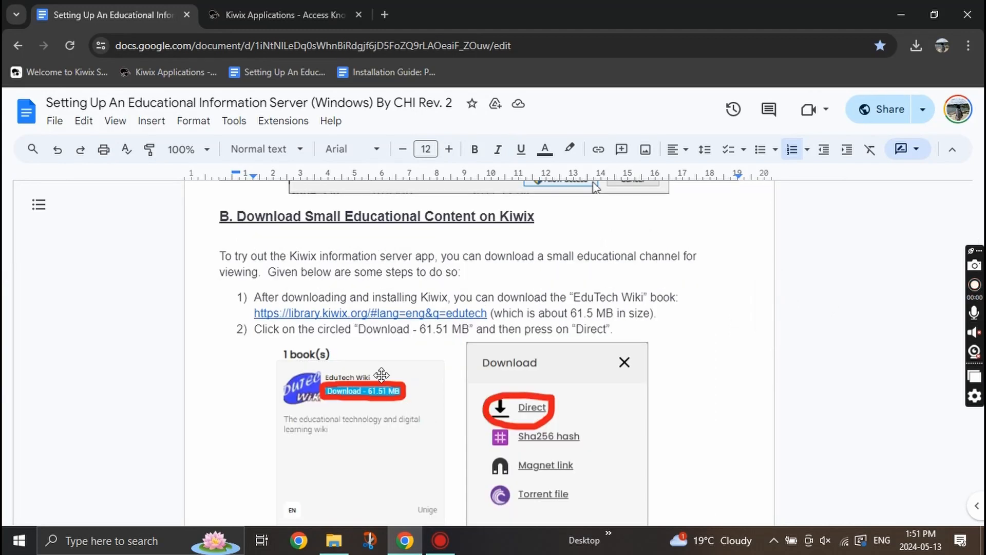
pyautogui.moveTo(237, 216); pyautogui.dragTo(546, 223)
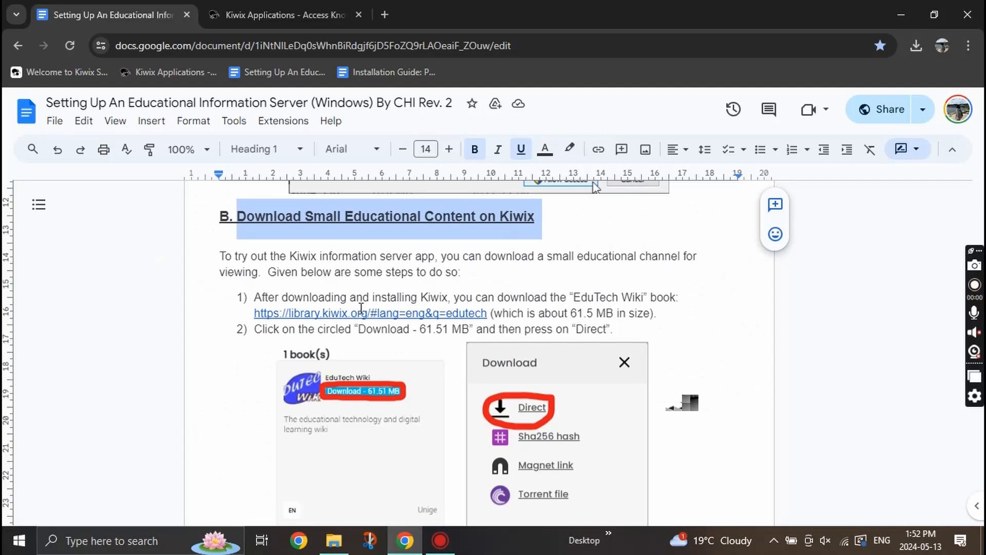
# Download the EduTech Wiki book as a direct 61.51 MB .zim file from library.kiwix.org.
pyautogui.click(358, 313)
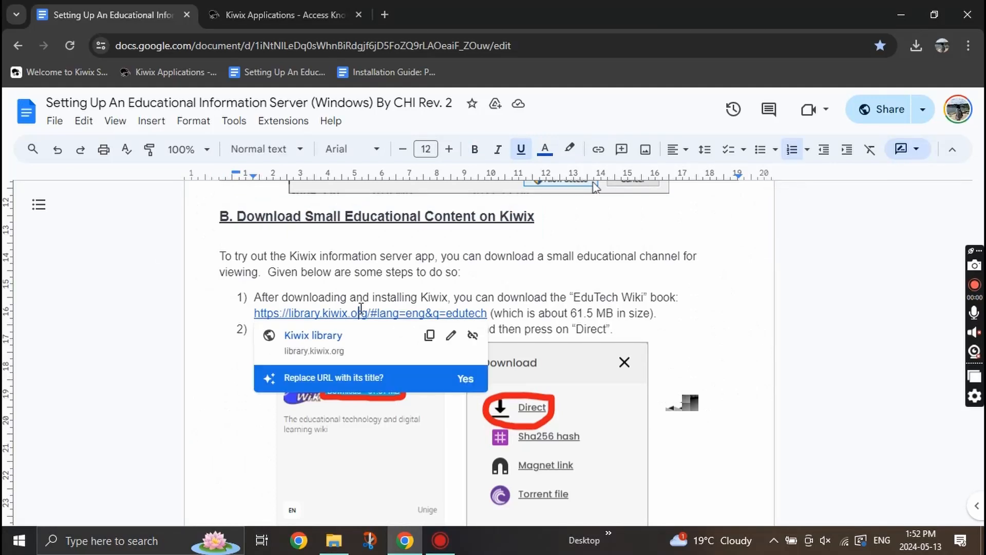
pyautogui.click(321, 336)
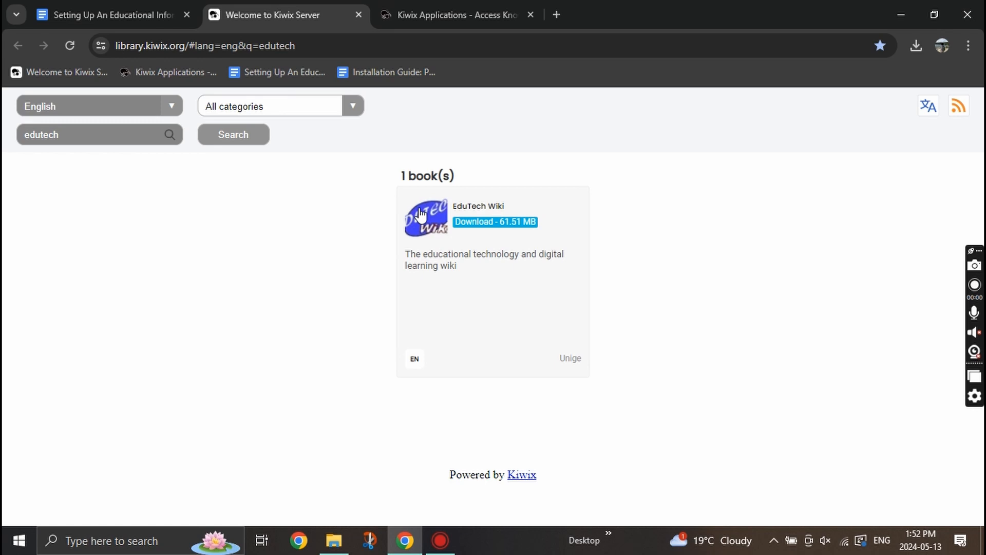
pyautogui.click(477, 212)
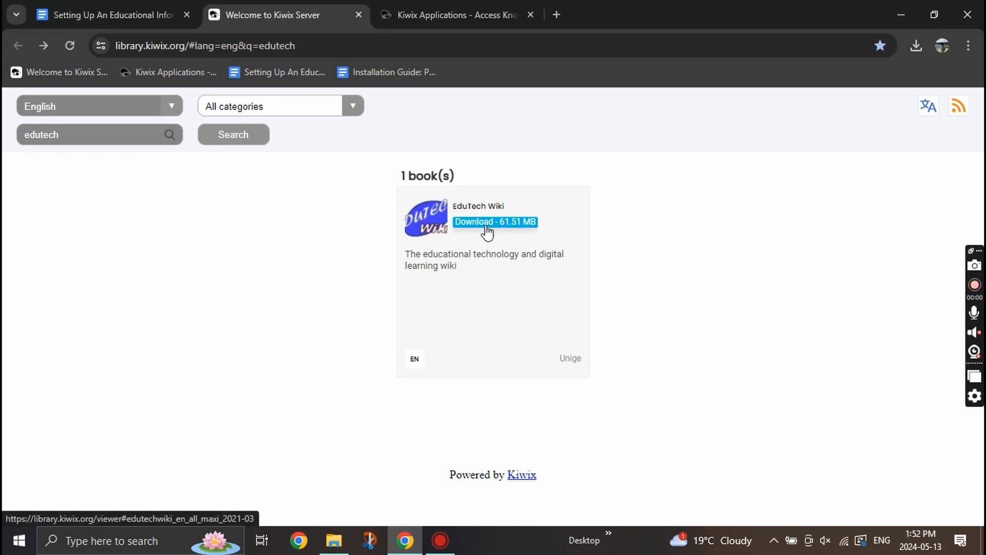
pyautogui.click(487, 232)
pyautogui.click(468, 278)
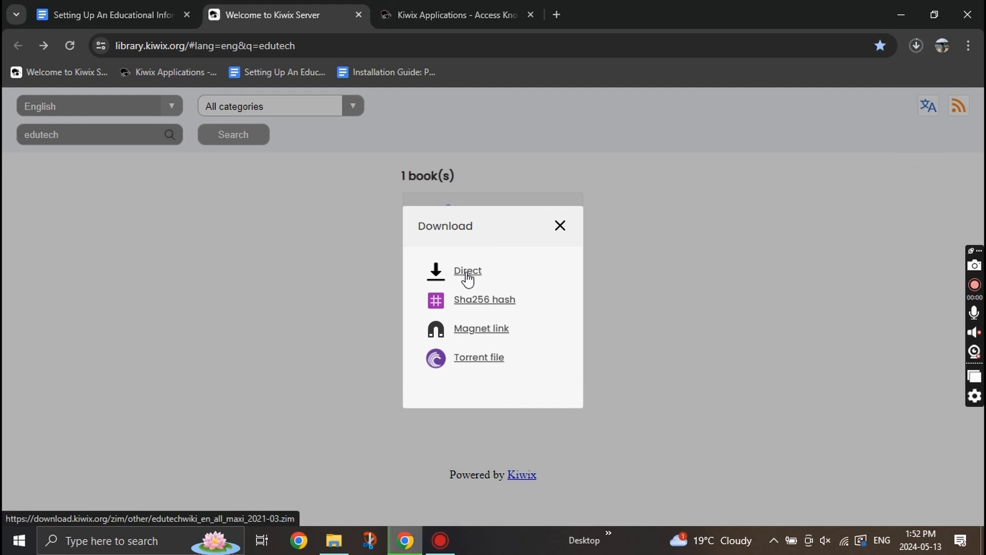
pyautogui.click(917, 46)
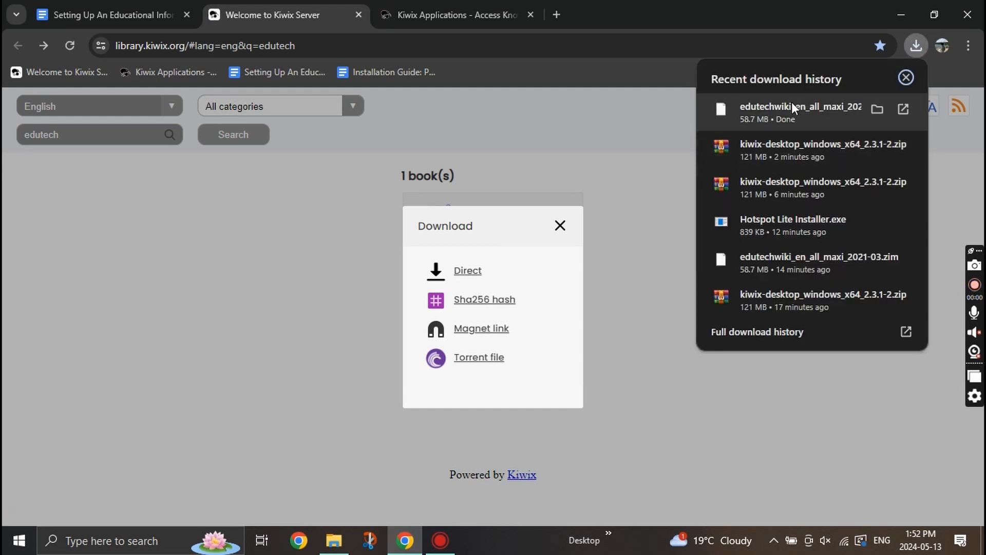
pyautogui.click(147, 11)
# Create a new folder named kiwixserve inside the kiwix-desktop_windows_x64_2.3.1-2 folder.
pyautogui.scroll(-3, 493, 308)
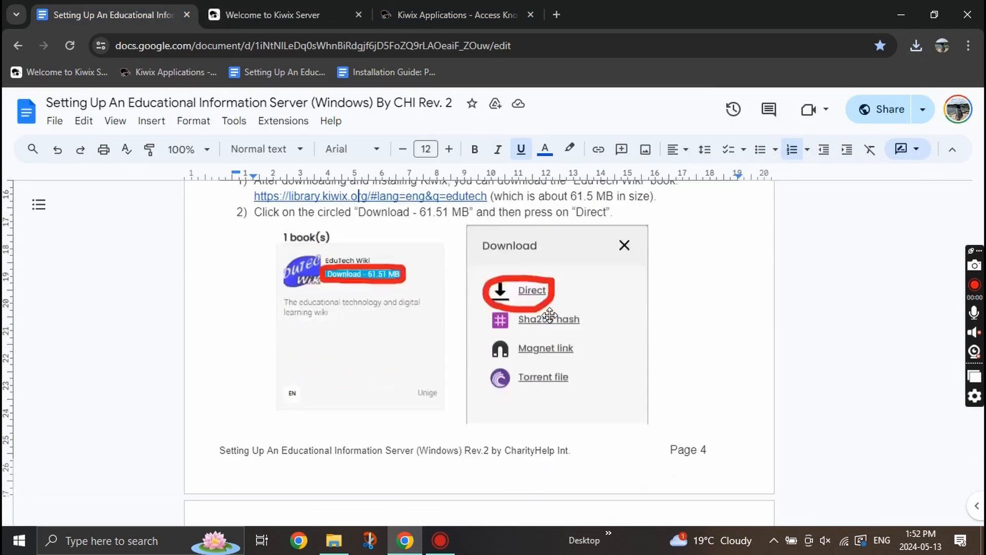
pyautogui.click(334, 541)
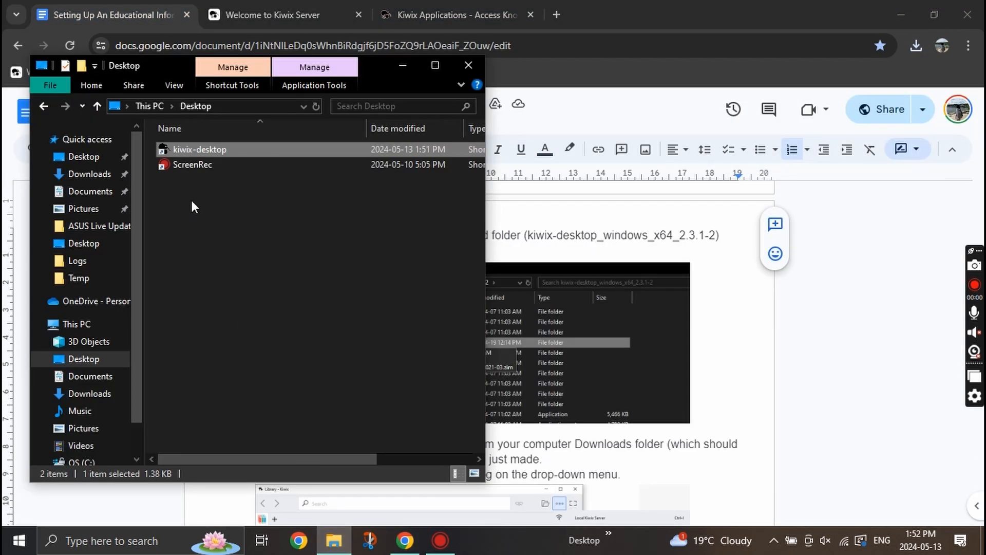
pyautogui.click(102, 395)
pyautogui.doubleClick(226, 205)
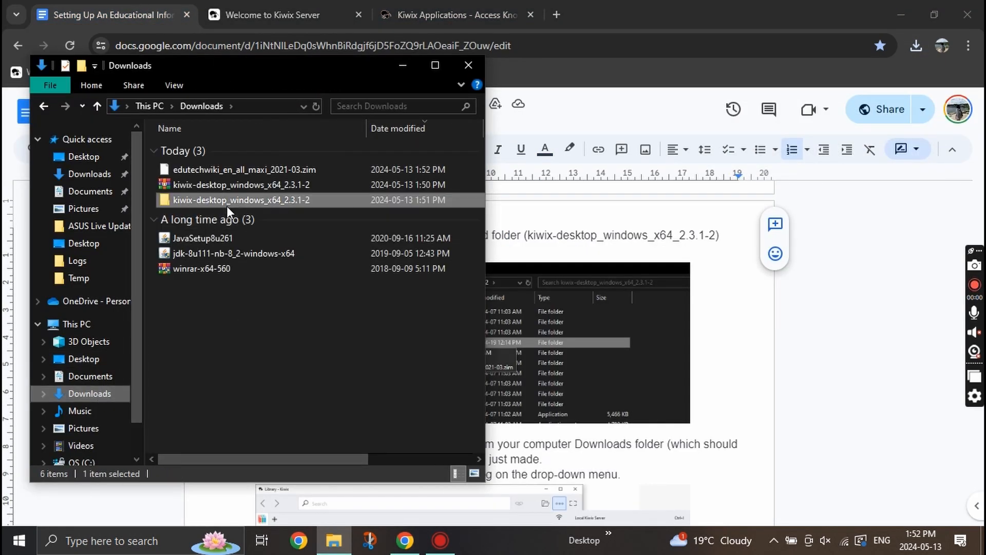
pyautogui.click(100, 91)
pyautogui.click(303, 123)
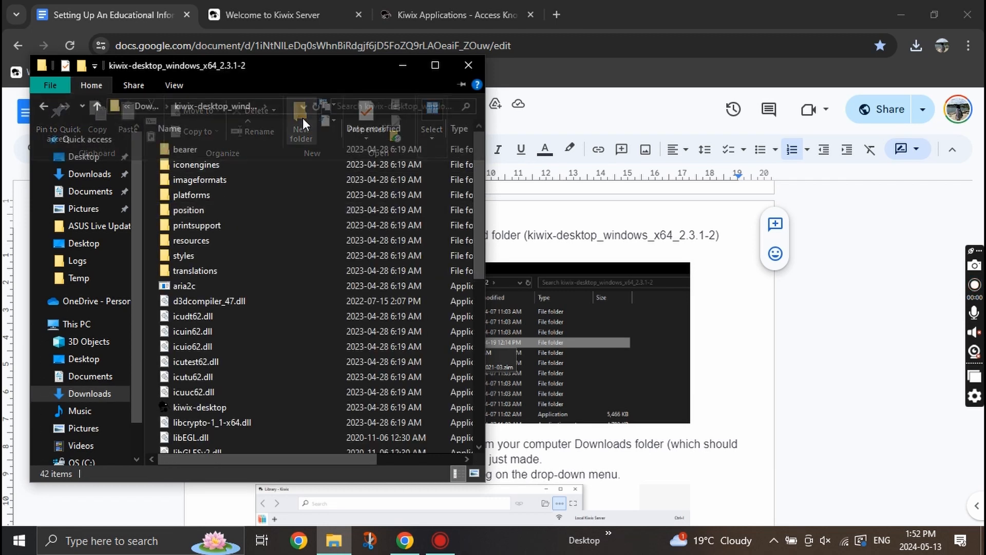
pyautogui.write('kiwi')
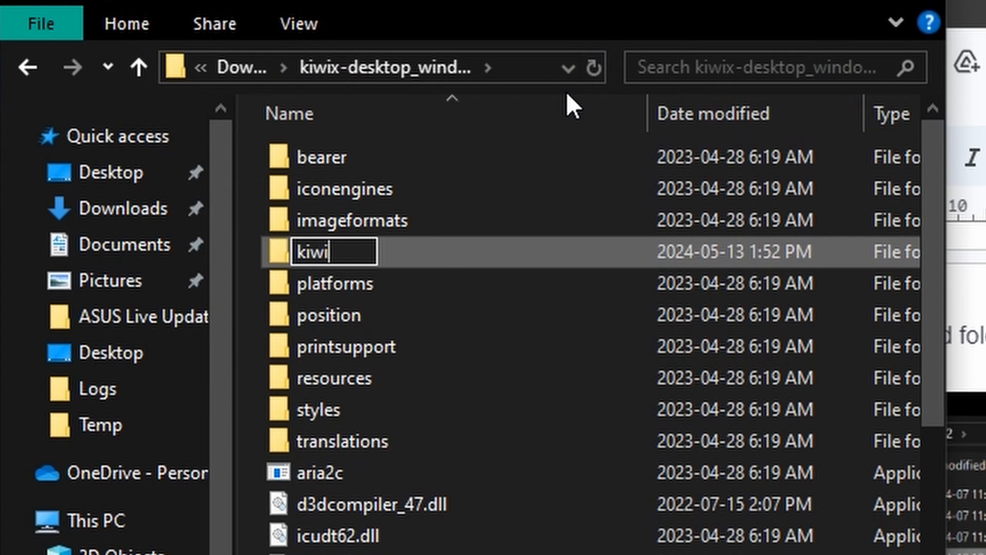
pyautogui.write('xserve')
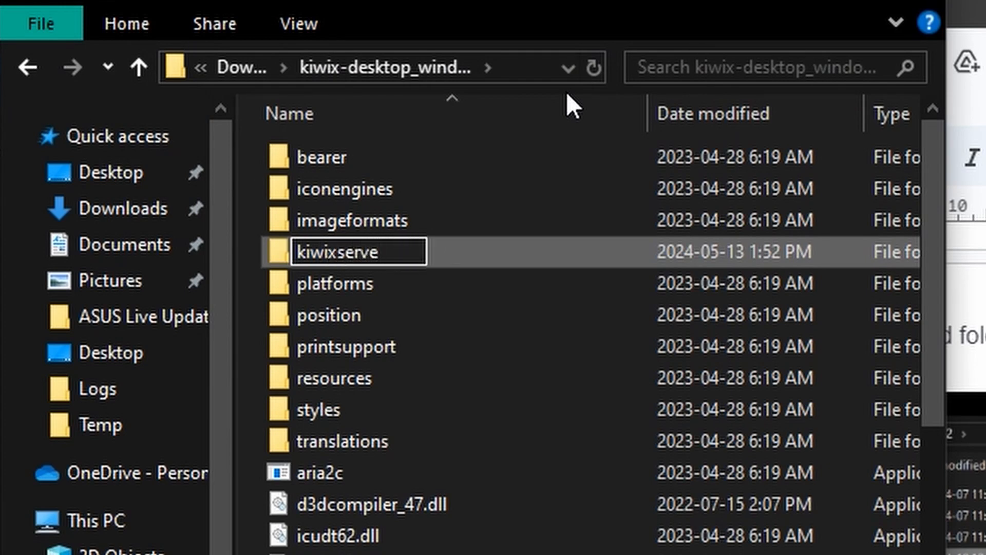
pyautogui.press('Return')
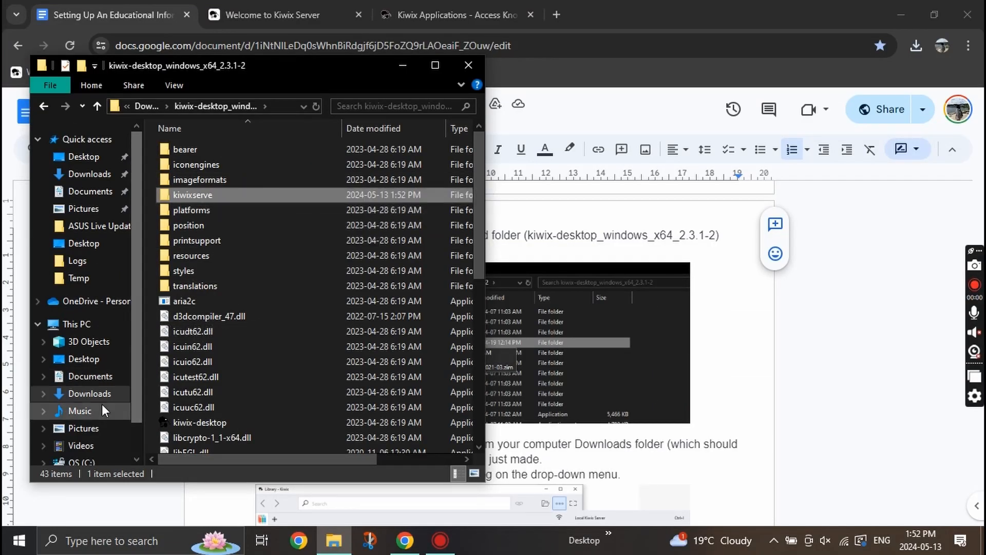
# Cut edutechwiki_en_all_maxi_2021-03.zim from Downloads and paste it into kiwixserve.
pyautogui.click(95, 393)
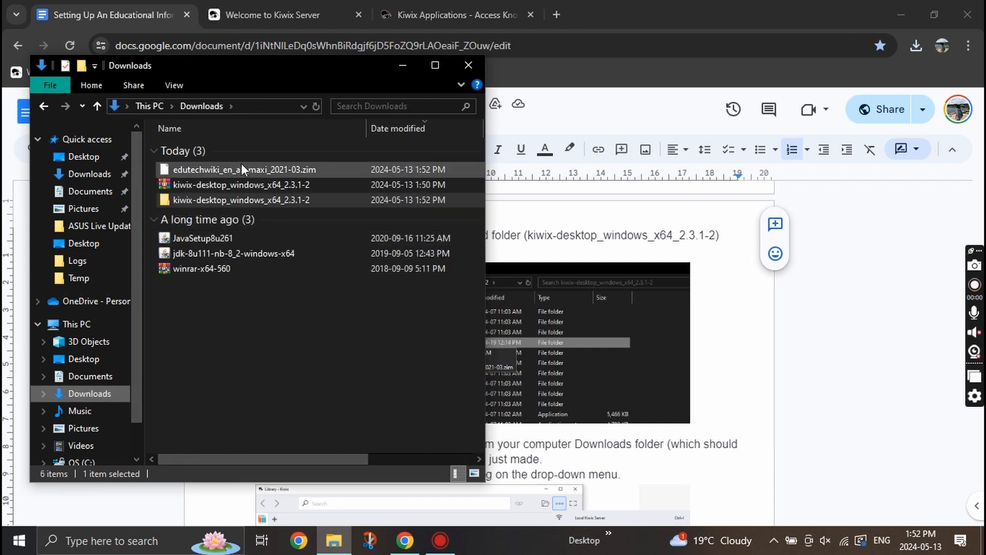
pyautogui.click(241, 165)
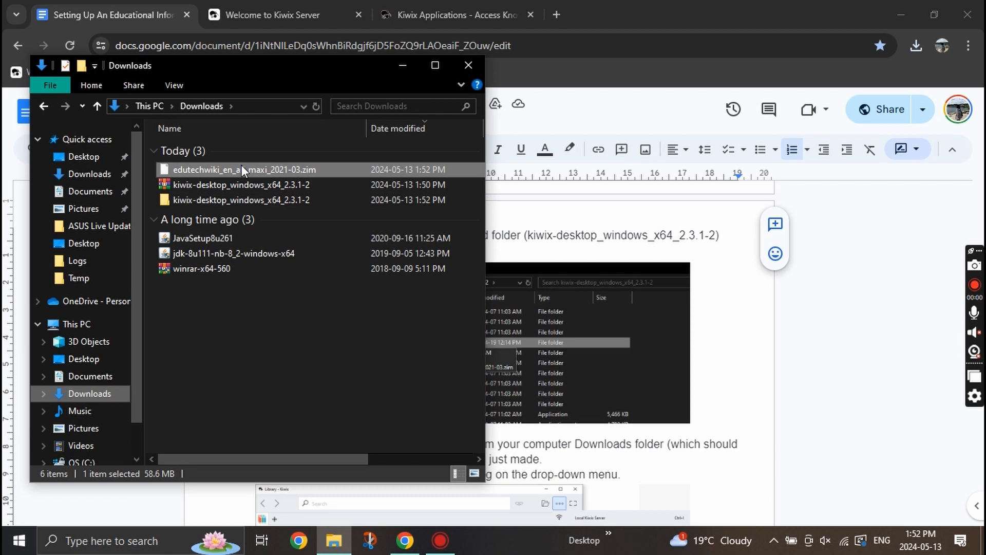
pyautogui.rightClick(241, 169)
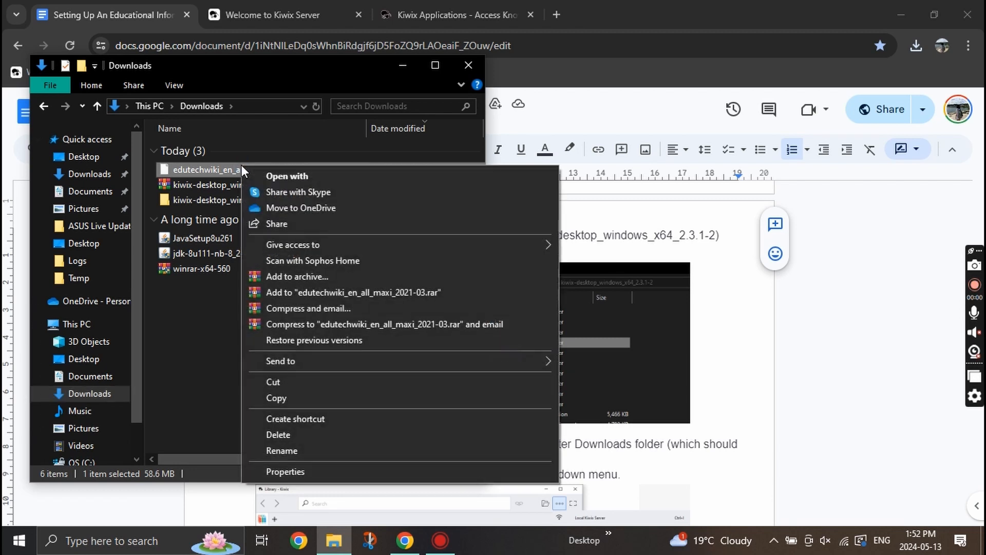
pyautogui.click(337, 382)
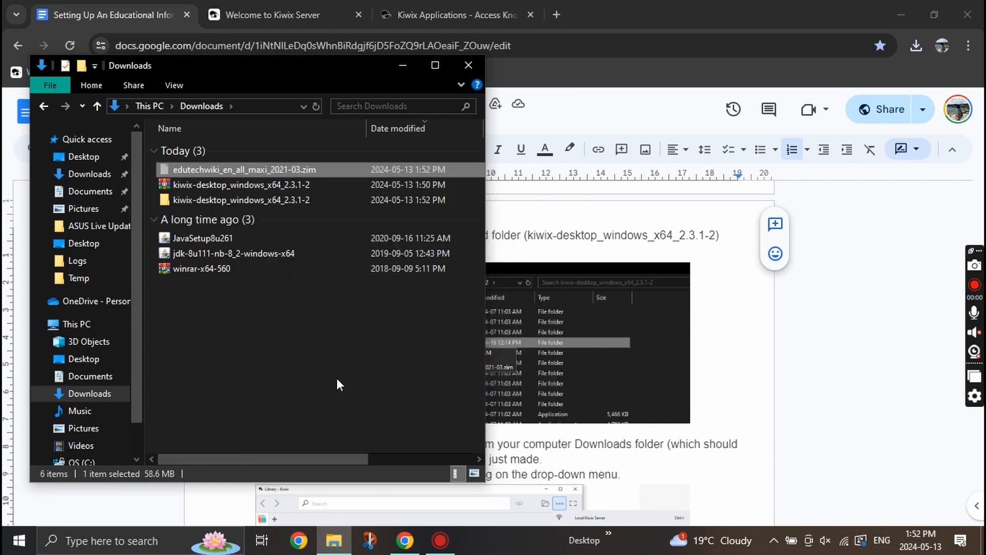
pyautogui.doubleClick(263, 205)
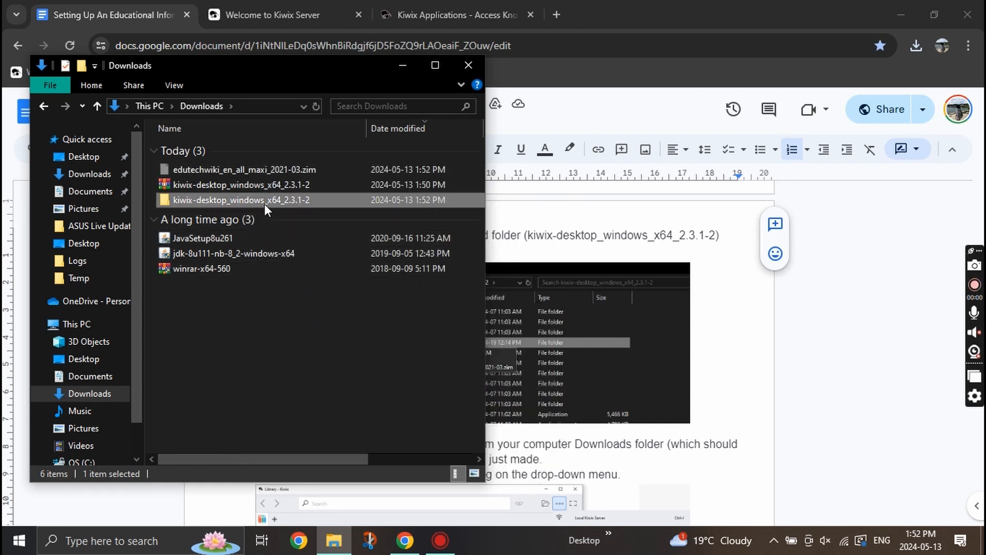
pyautogui.doubleClick(250, 196)
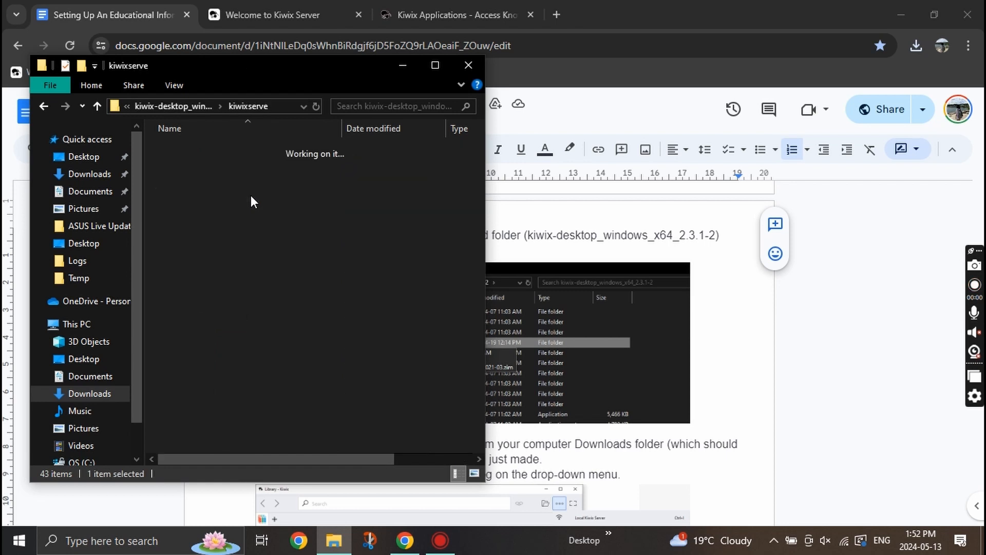
pyautogui.rightClick(224, 199)
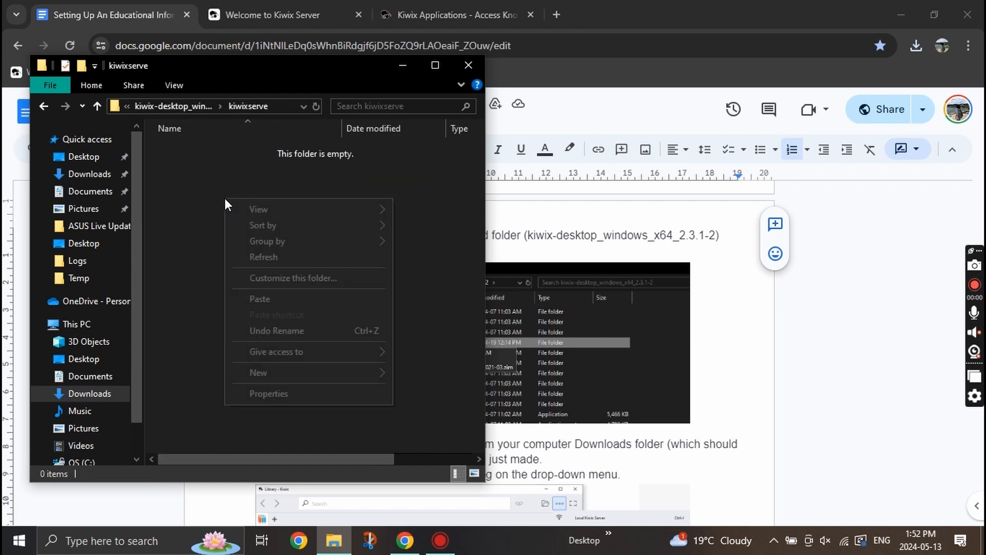
pyautogui.click(270, 299)
pyautogui.click(362, 193)
pyautogui.click(723, 259)
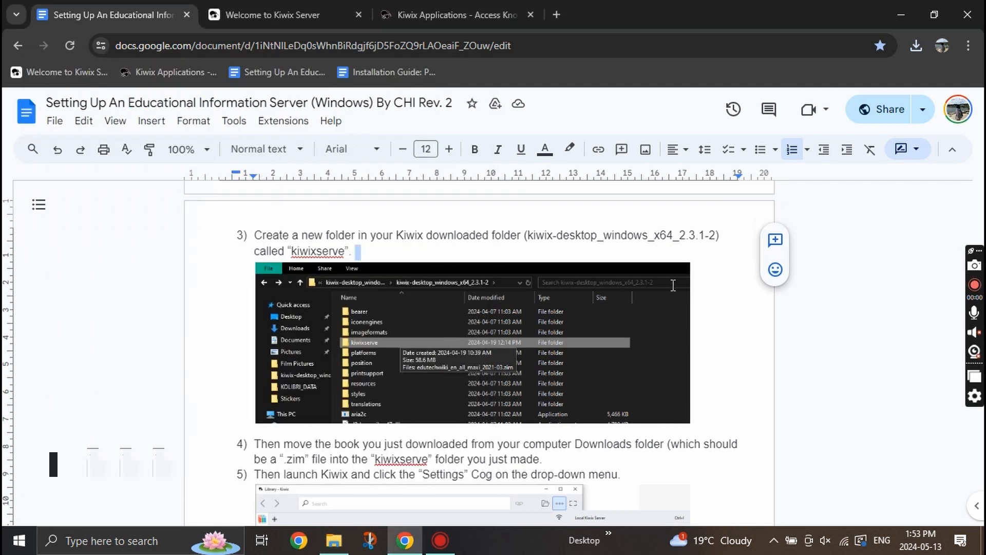
# Launch Kiwix from the Desktop kiwix-desktop shortcut to see EduTech Wiki in its Library.
pyautogui.scroll(-4, 617, 363)
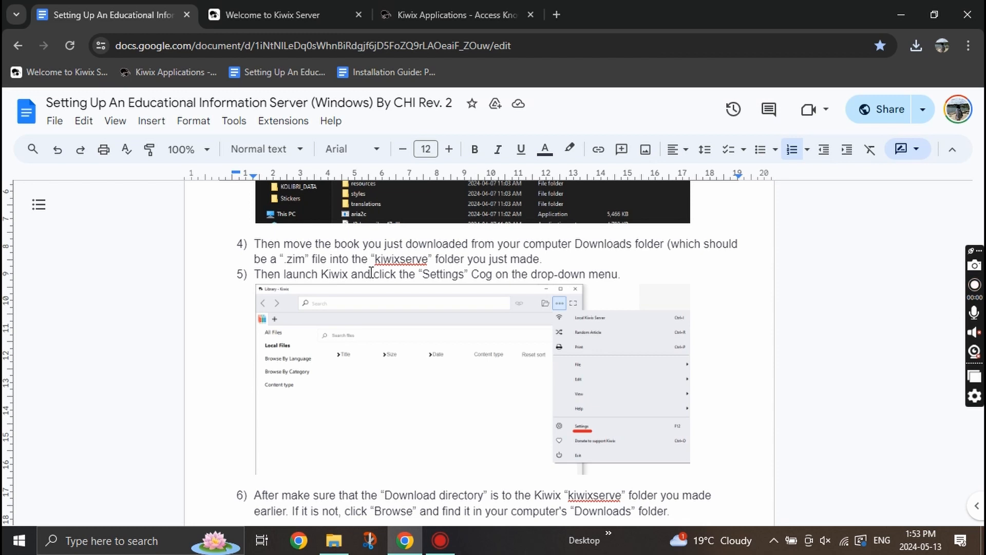
pyautogui.moveTo(277, 278); pyautogui.dragTo(504, 271)
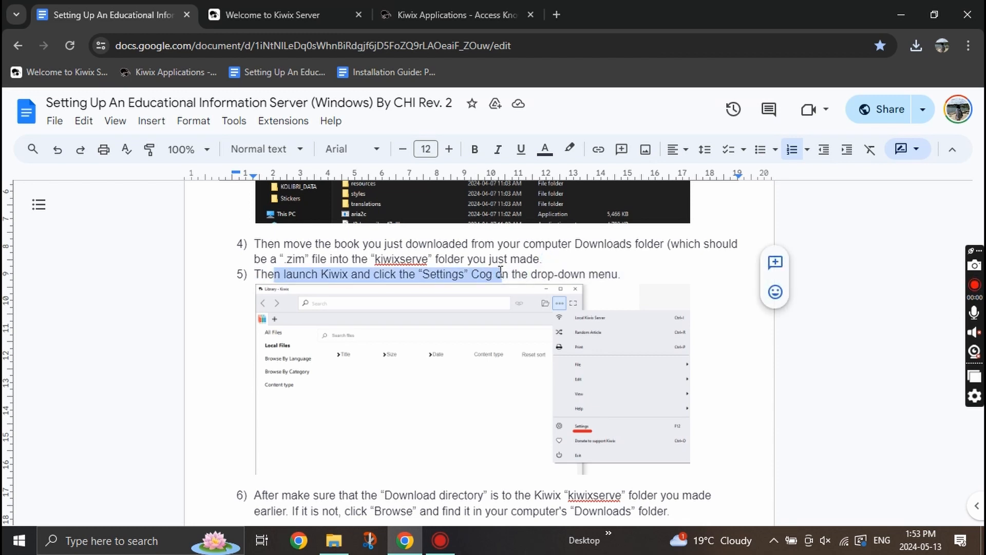
pyautogui.click(665, 280)
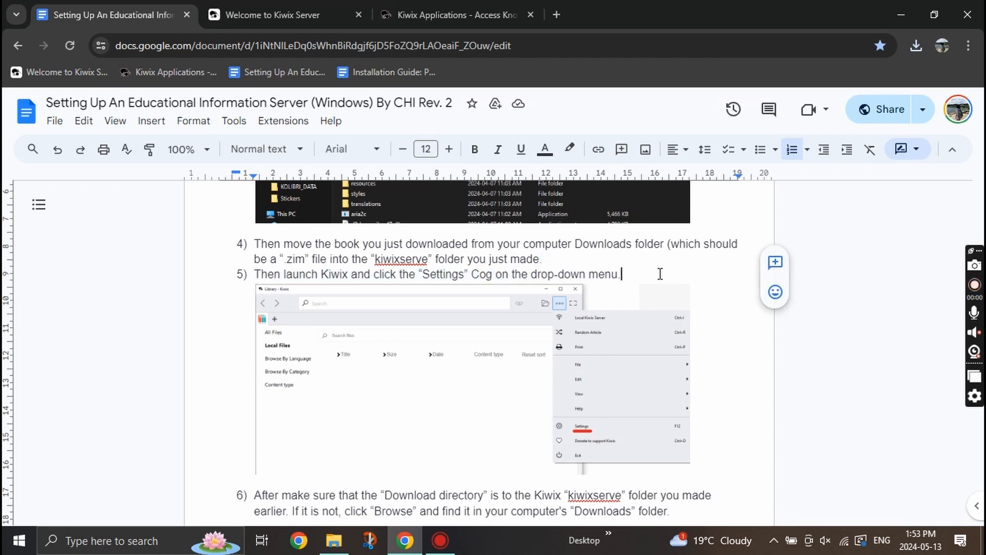
pyautogui.click(338, 542)
pyautogui.click(84, 358)
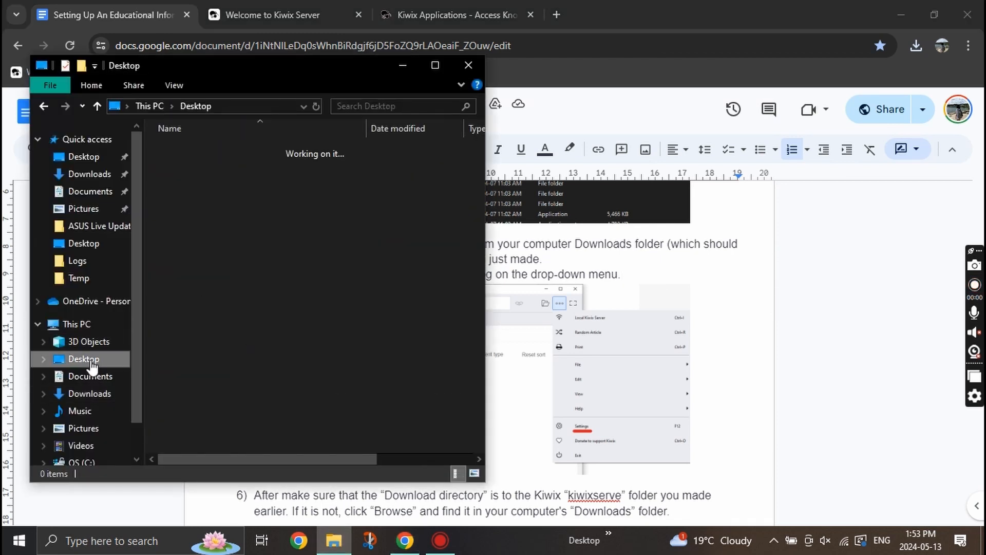
pyautogui.click(206, 149)
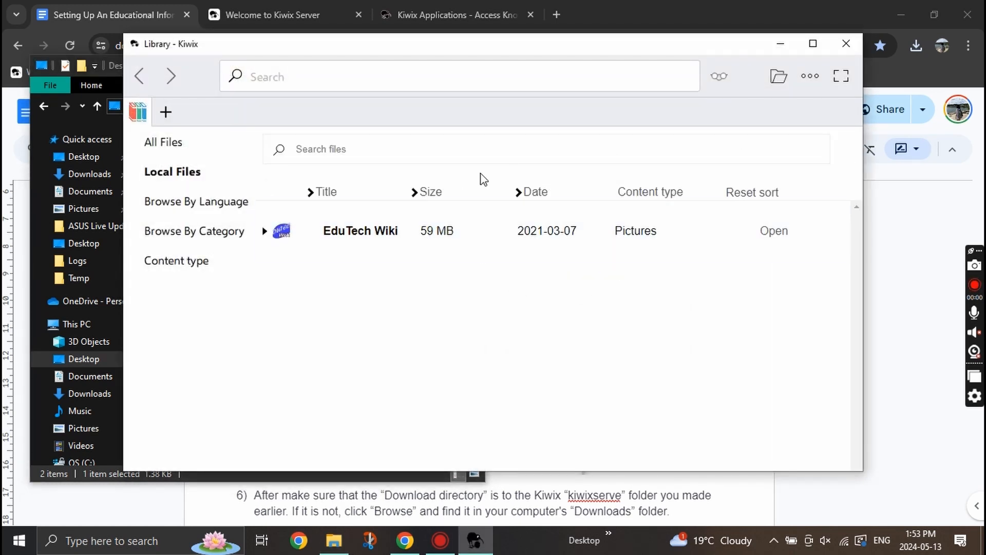
# Set Kiwix's download directory to the kiwixserve folder in Settings.
pyautogui.click(811, 76)
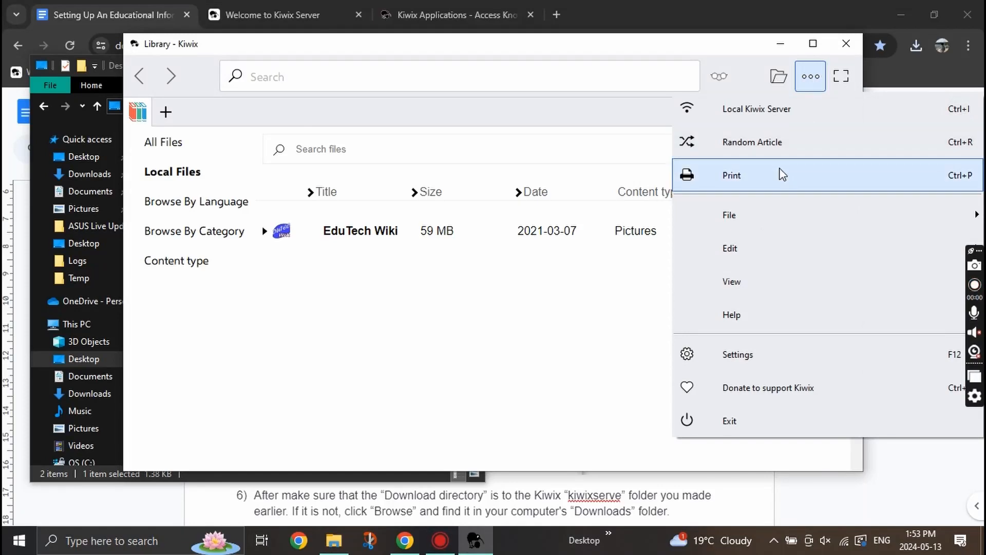
pyautogui.click(738, 354)
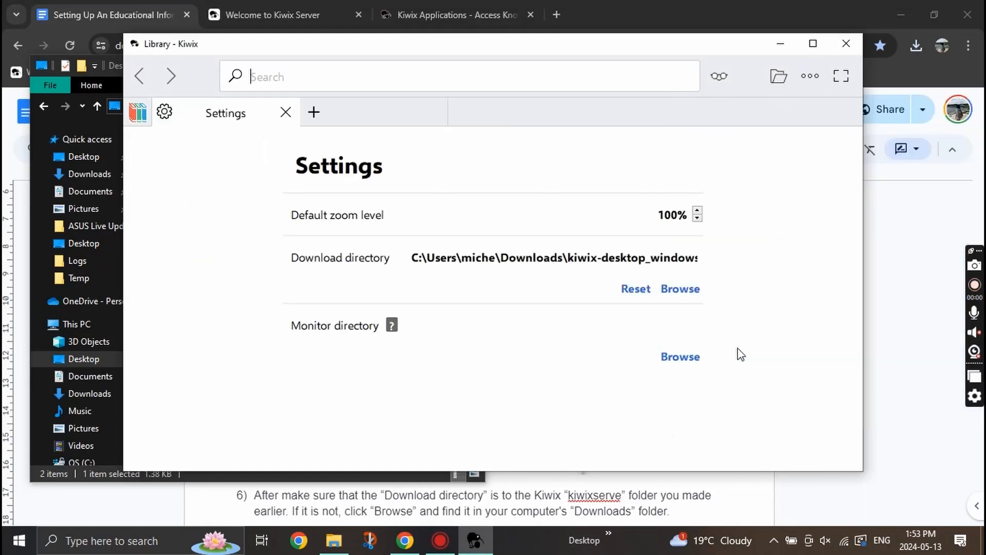
pyautogui.click(677, 286)
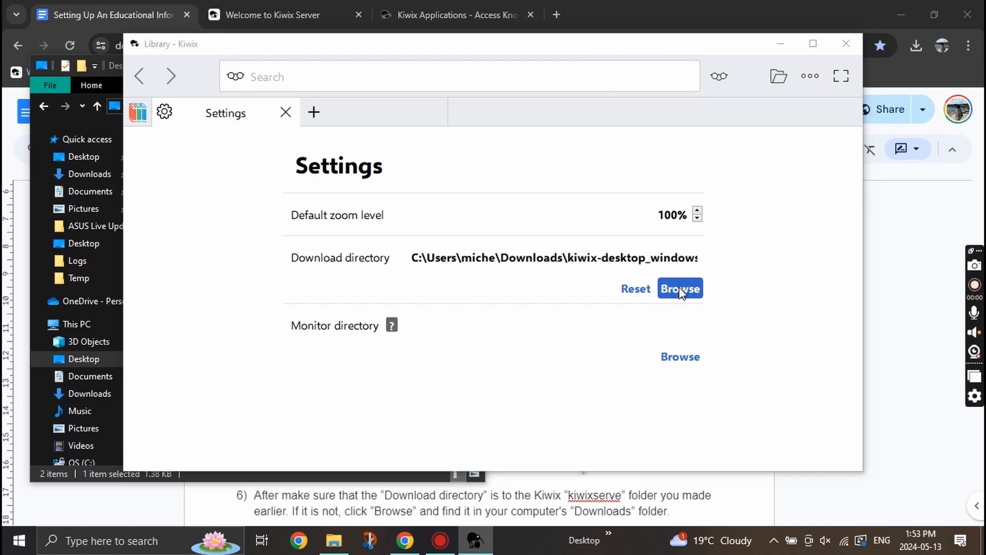
pyautogui.click(298, 88)
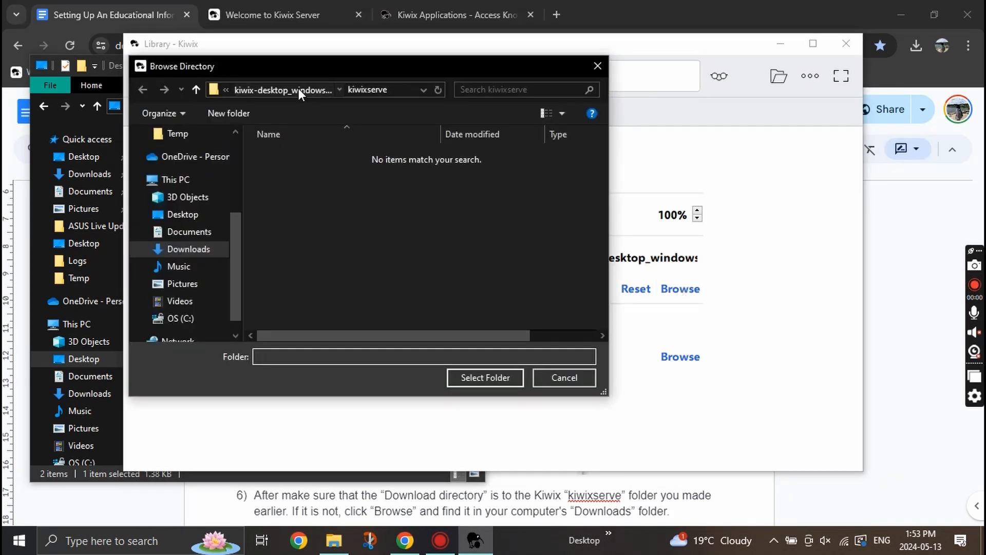
pyautogui.click(316, 203)
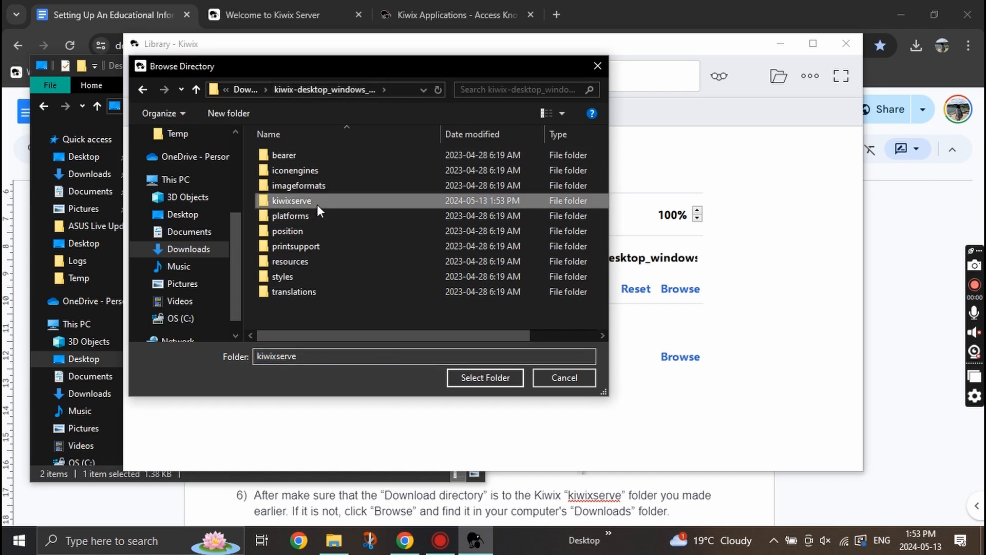
pyautogui.click(503, 378)
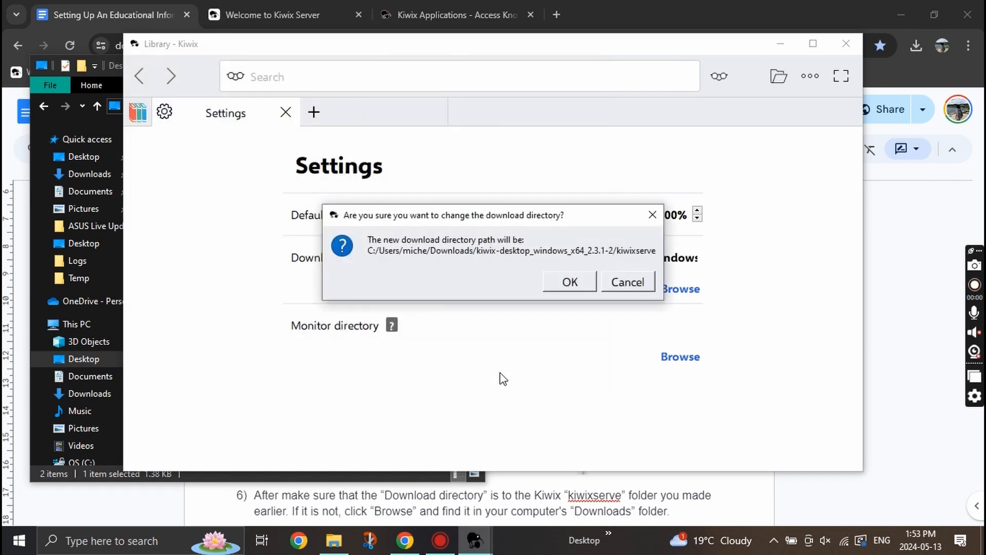
pyautogui.click(577, 282)
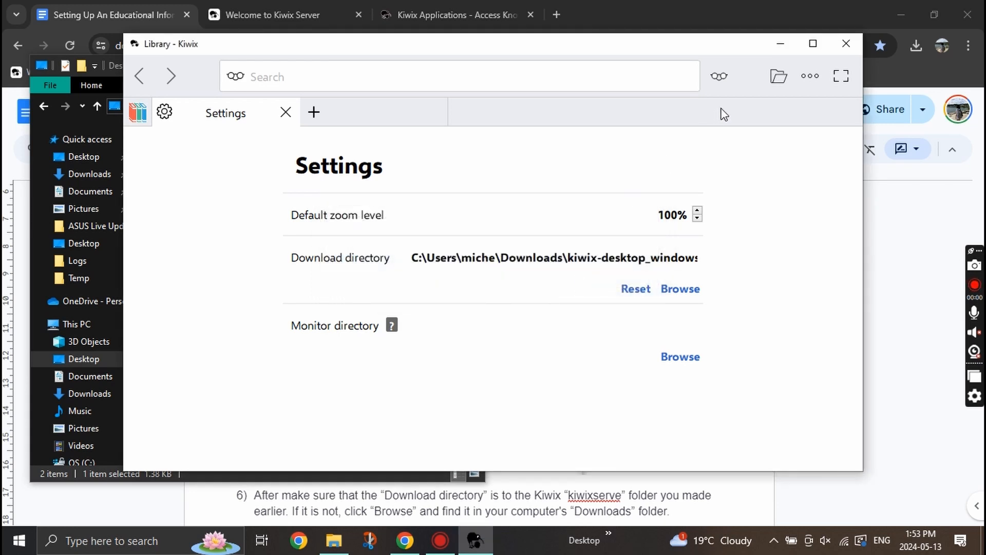
# Open the EduTechWiki .zim file from kiwixserve in Kiwix and close the Settings tab.
pyautogui.click(770, 79)
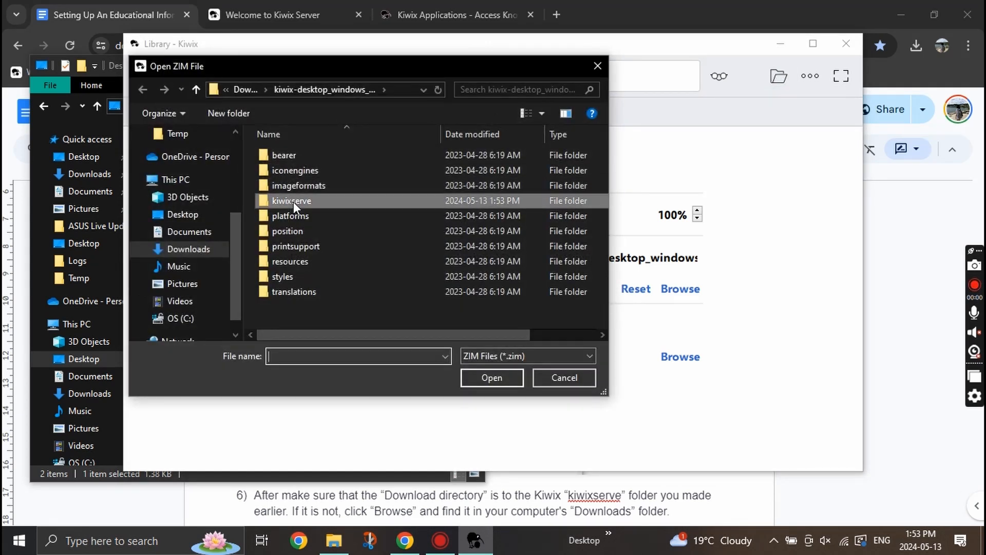
pyautogui.doubleClick(294, 201)
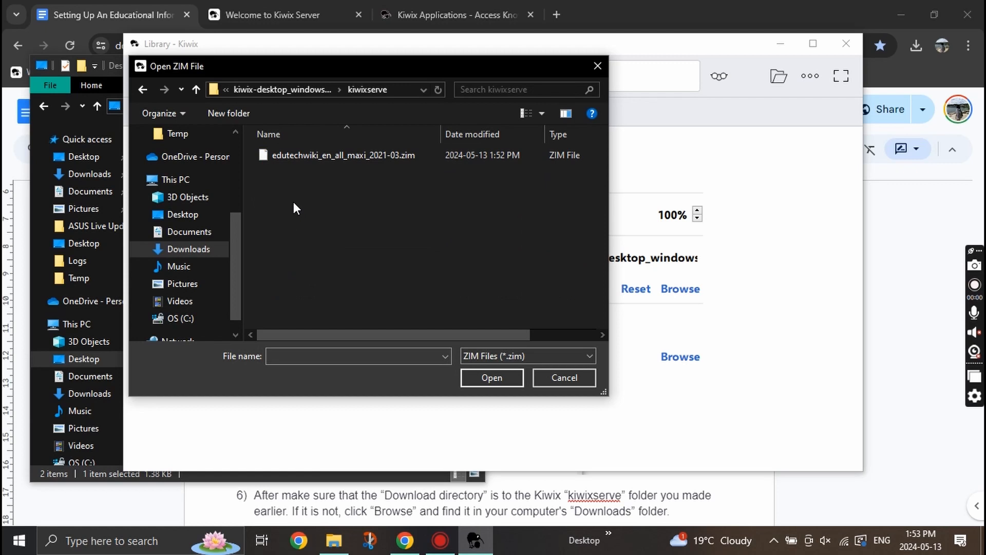
pyautogui.click(335, 158)
pyautogui.click(488, 380)
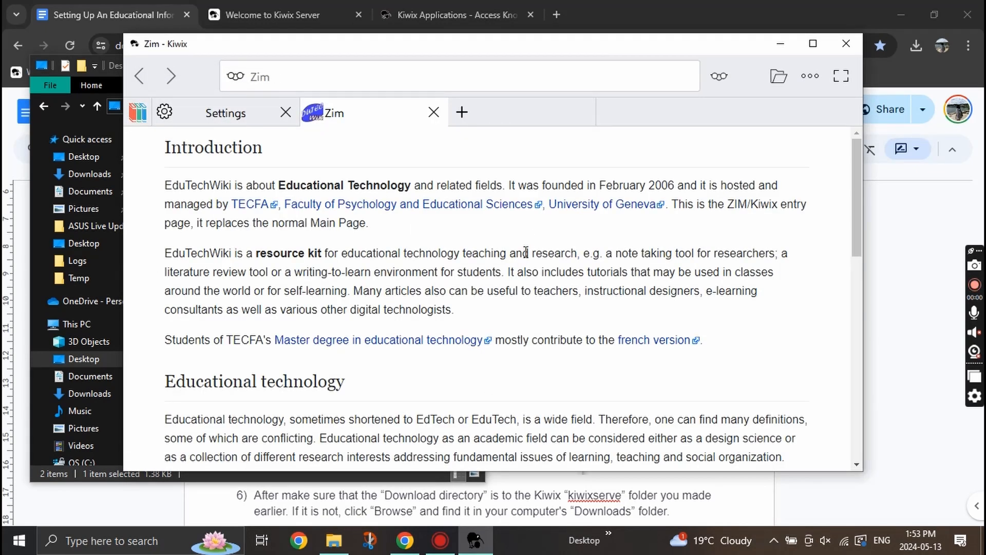
pyautogui.click(286, 114)
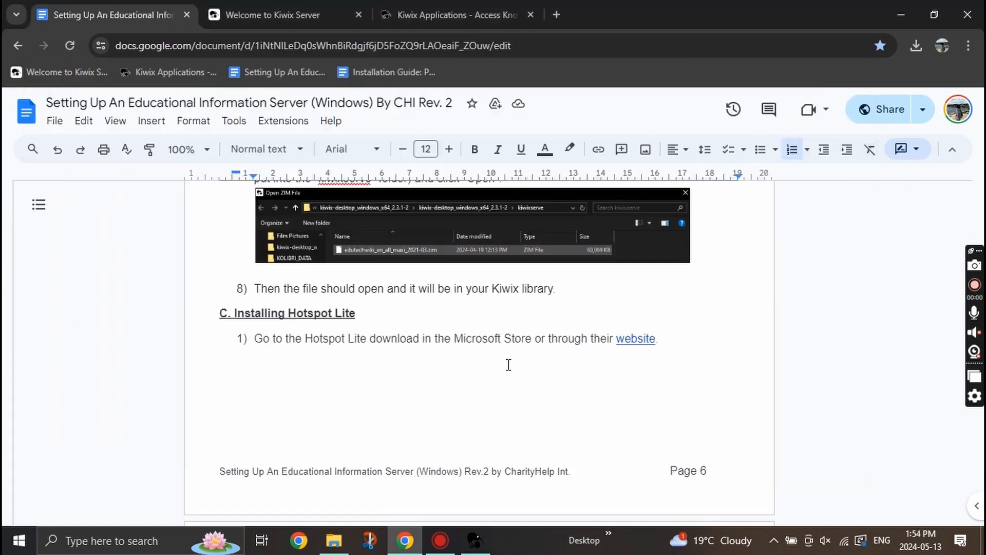
# Open the Hotspot Lite Microsoft Store page from the guide's Installing Hotspot Lite link.
pyautogui.click(360, 308)
pyautogui.hotkey('ctrl', 'shift', 'Left')
pyautogui.hotkey('ctrl', 'shift', 'Left')
pyautogui.hotkey('ctrl', 'shift', 'Left')
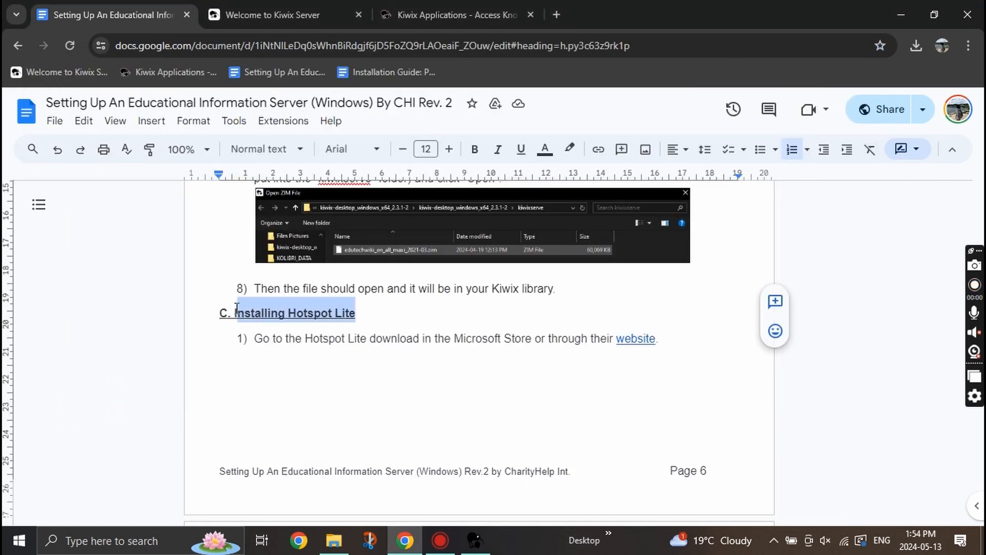
pyautogui.click(647, 341)
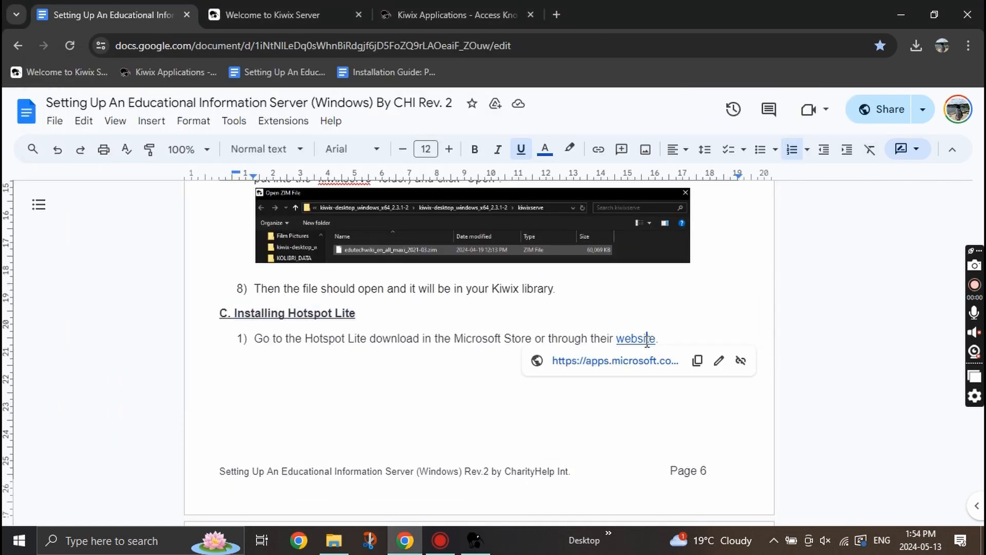
pyautogui.click(638, 362)
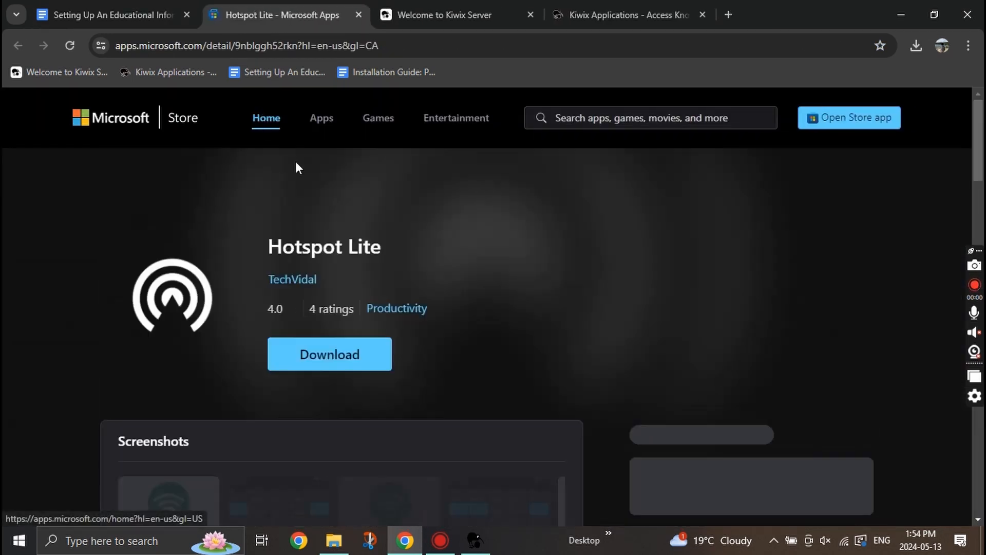
# Download the 839 KB Hotspot Lite Installer.exe from Microsoft Store and run it.
pyautogui.click(317, 350)
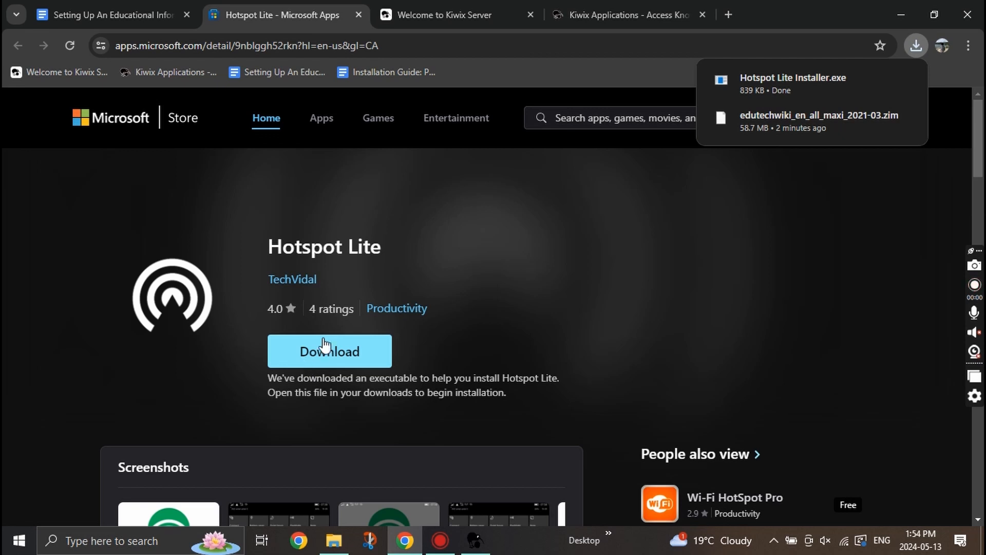
pyautogui.click(804, 87)
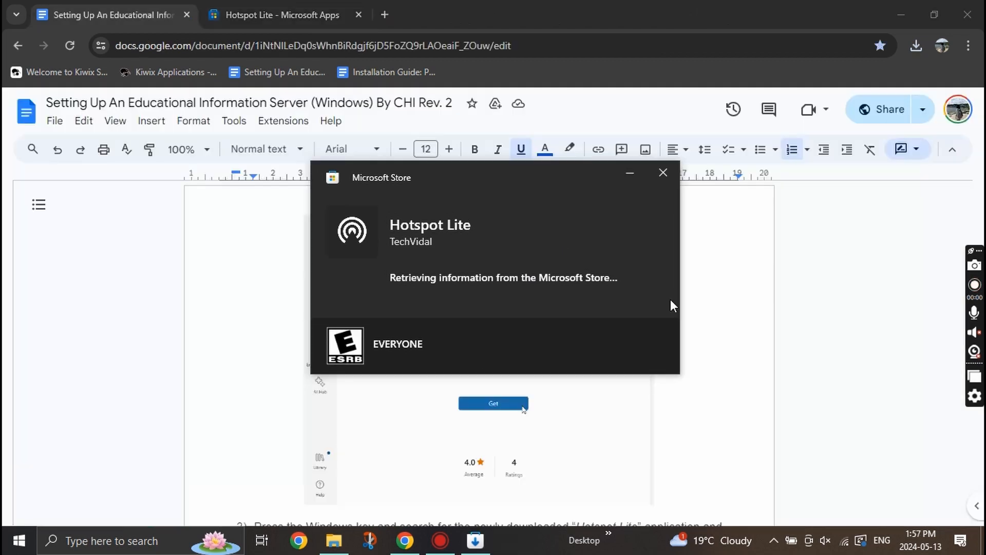
# Open the Microsoft Store app, install Hotspot Lite, and launch it.
pyautogui.click(4, 546)
pyautogui.write('microsoft sot')
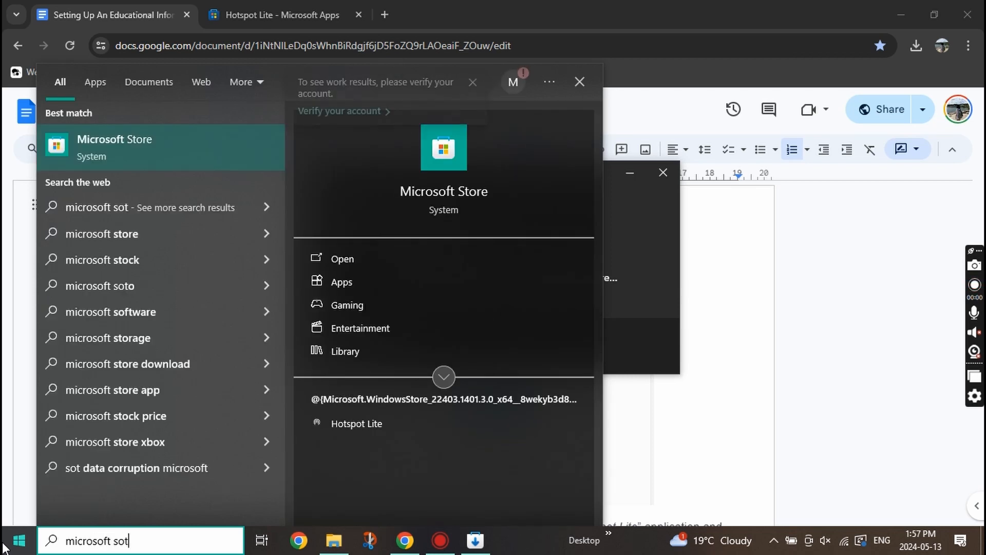
pyautogui.press('Return')
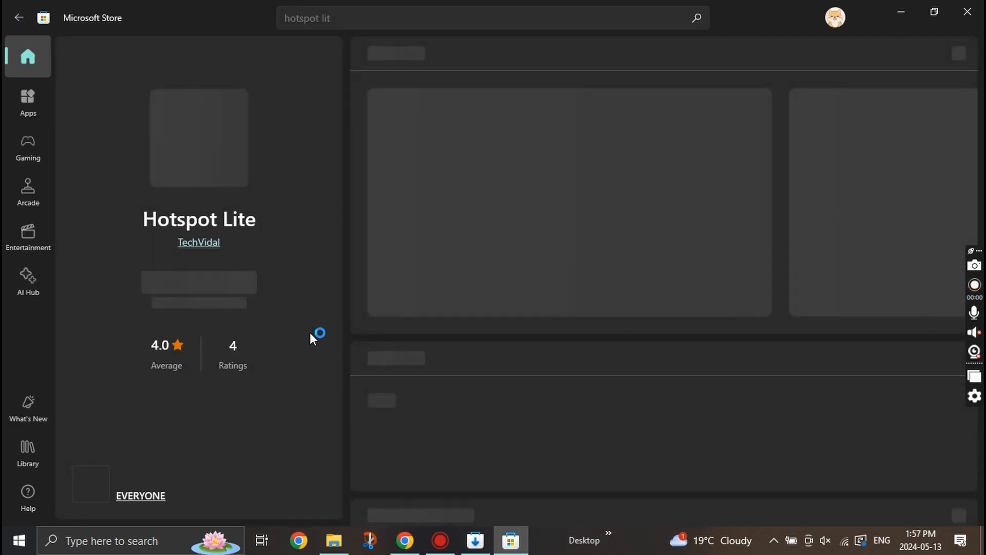
pyautogui.click(239, 289)
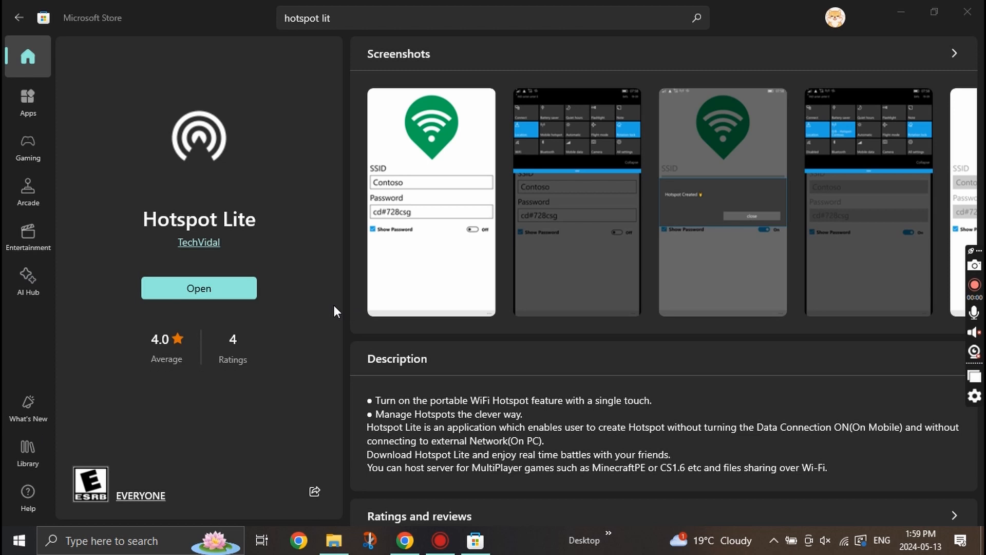
pyautogui.click(231, 285)
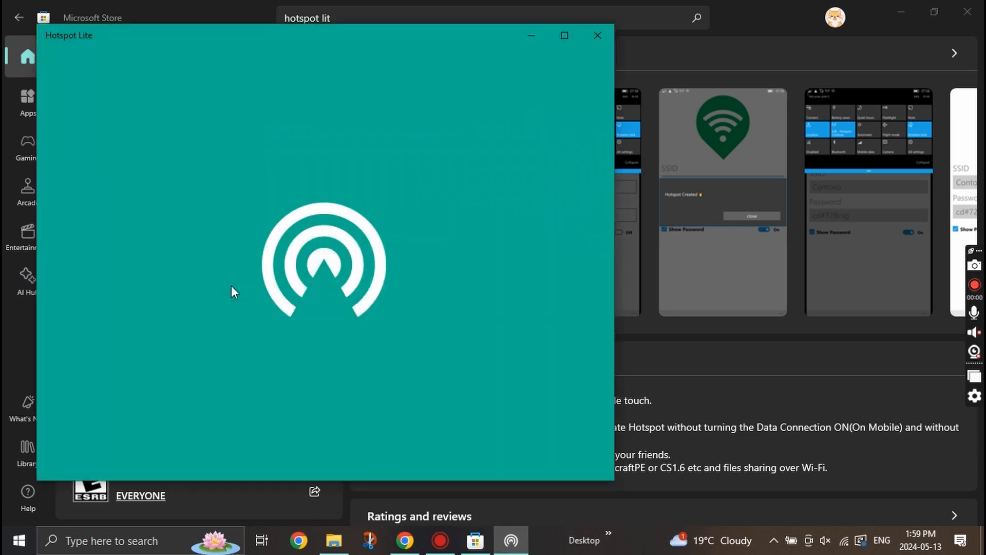
pyautogui.moveTo(359, 39); pyautogui.dragTo(514, 48)
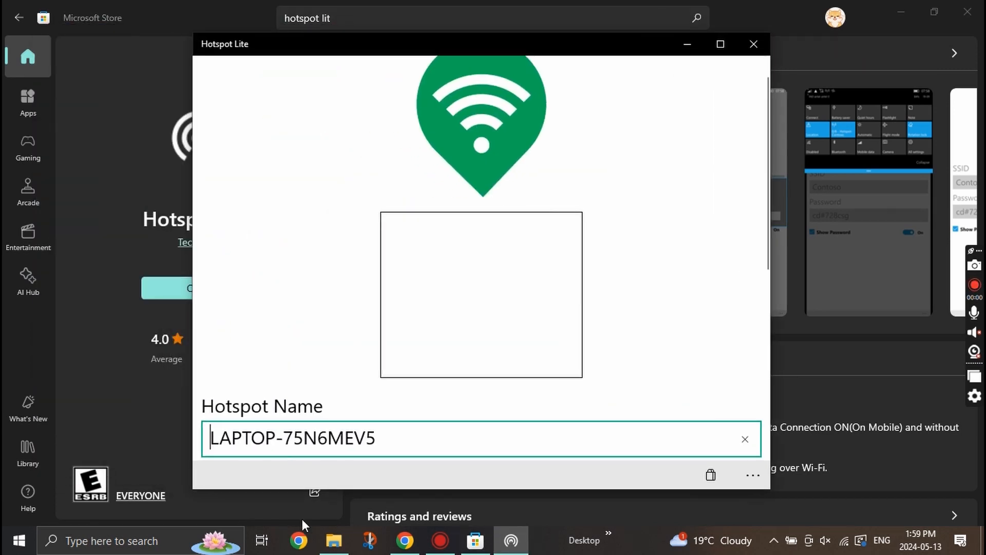
# Pin Hotspot Lite to Start from the Windows app search.
pyautogui.click(308, 543)
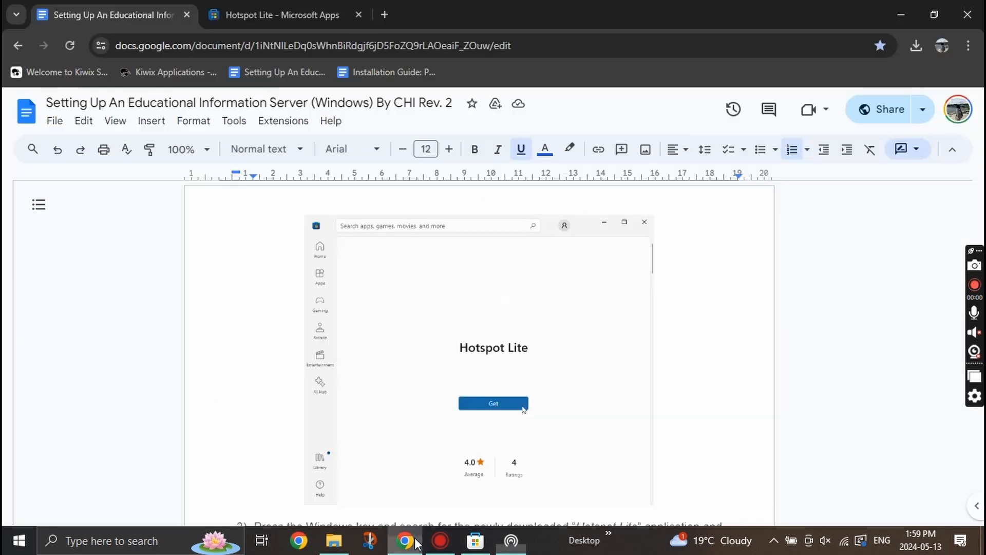
pyautogui.scroll(-3, 459, 349)
pyautogui.scroll(-5, 459, 350)
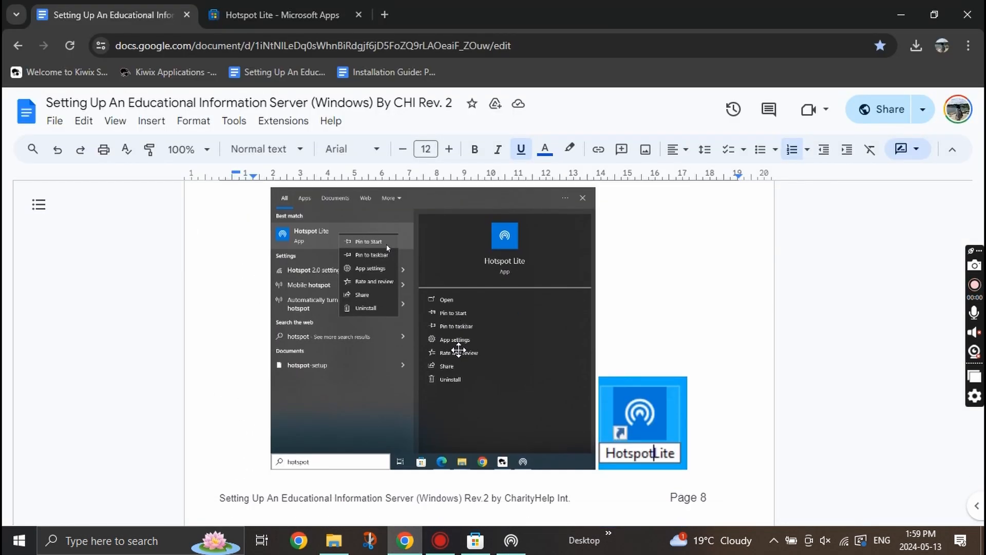
pyautogui.scroll(1, 430, 263)
pyautogui.scroll(1, 429, 263)
pyautogui.click(19, 541)
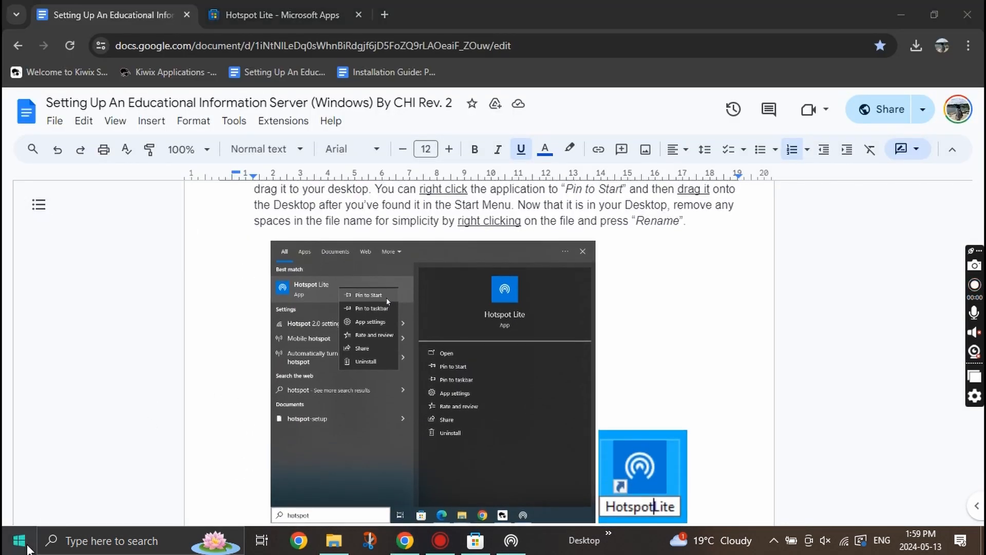
pyautogui.rightClick(118, 110)
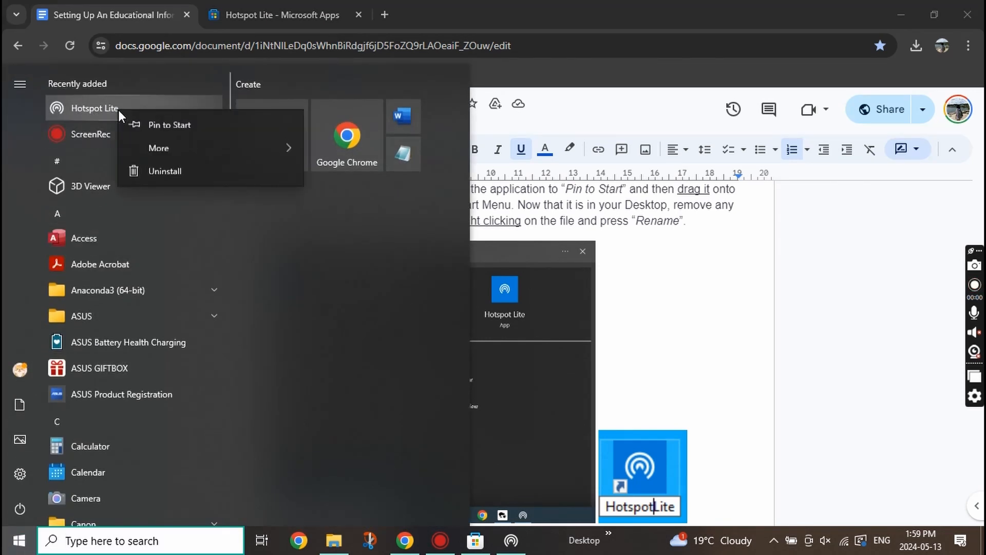
pyautogui.click(159, 131)
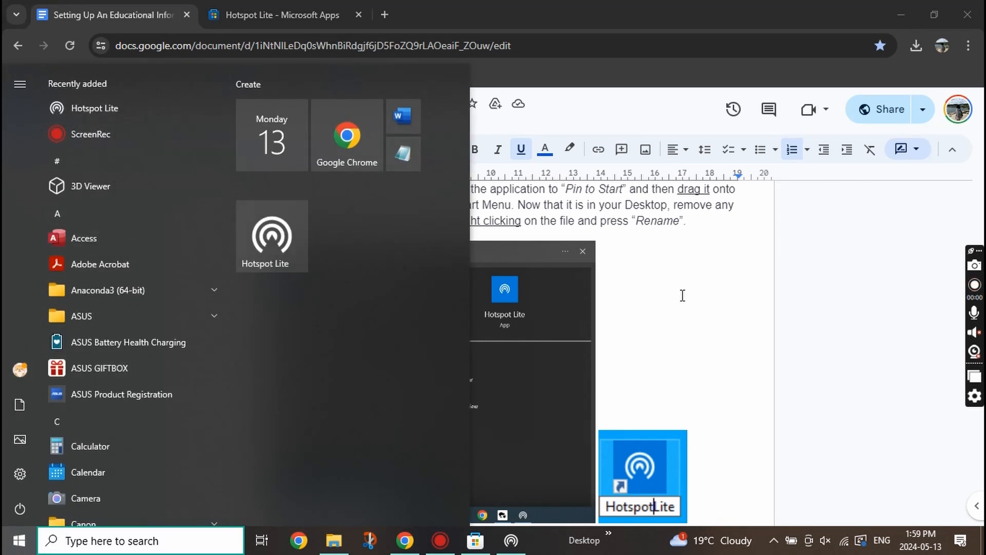
pyautogui.click(686, 226)
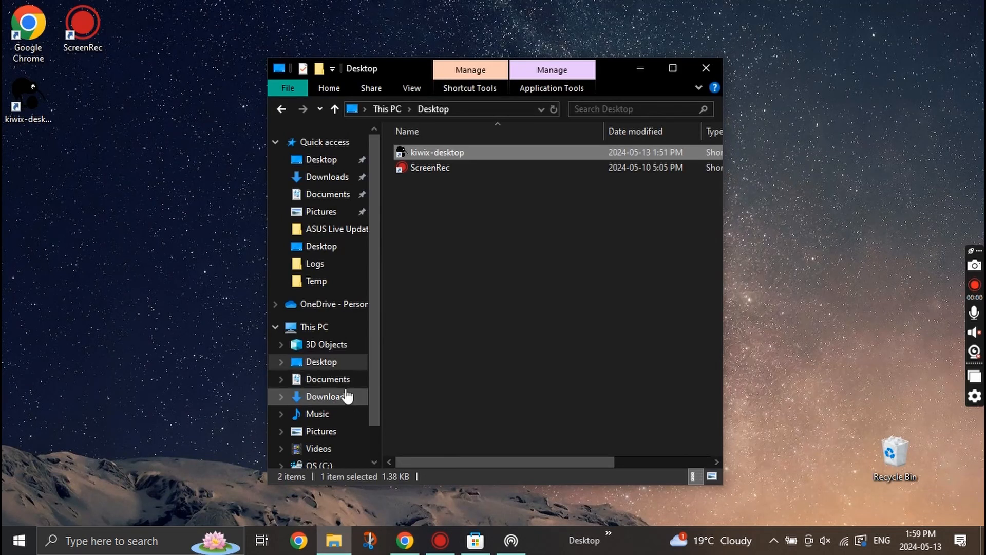
# Drag the Hotspot Lite tile to the desktop and rename the shortcut HotspotLite.
pyautogui.click(19, 540)
pyautogui.moveTo(258, 242); pyautogui.dragTo(184, 38)
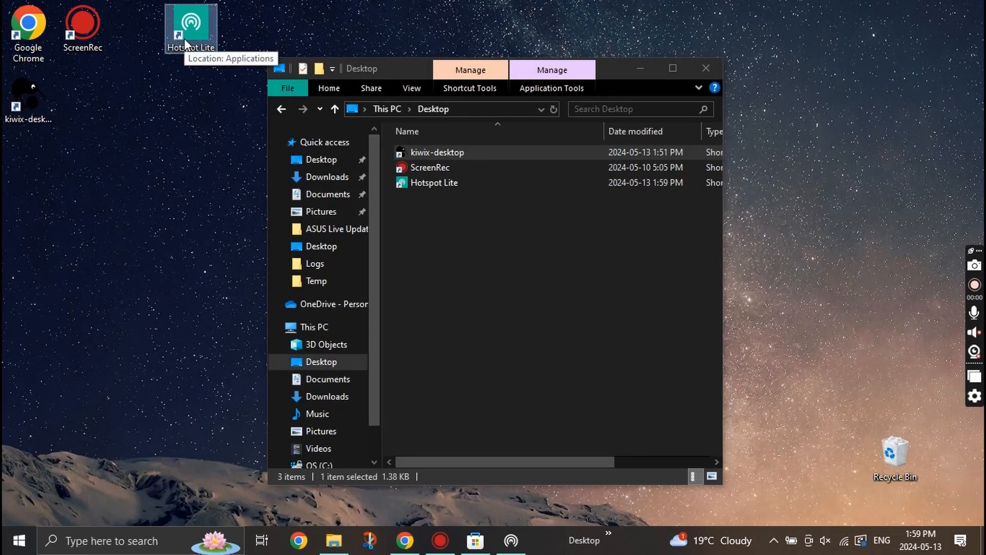
pyautogui.rightClick(184, 38)
pyautogui.click(232, 225)
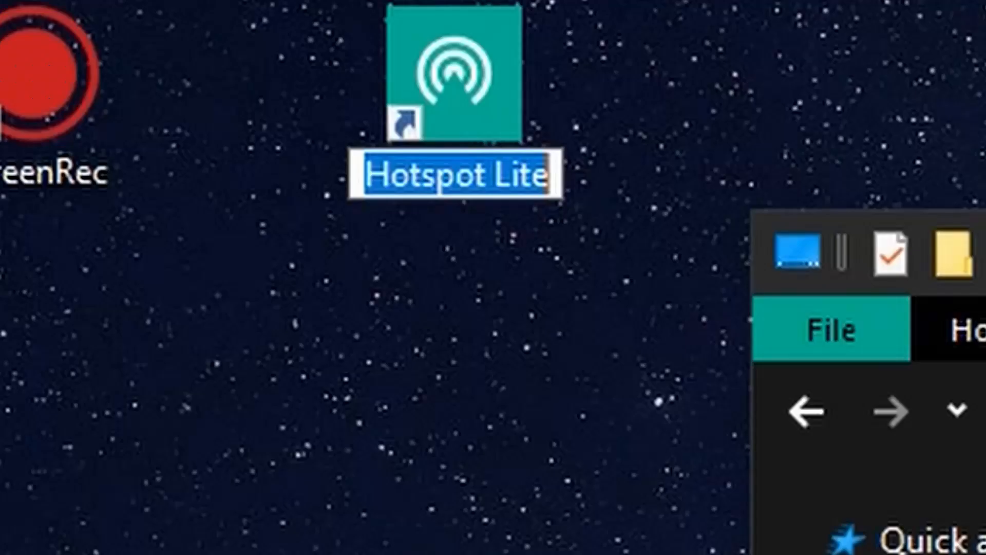
pyautogui.press('Right')
pyautogui.press('Left')
pyautogui.press('Left')
pyautogui.press('Left')
pyautogui.press('Left')
pyautogui.press('BackSpace')
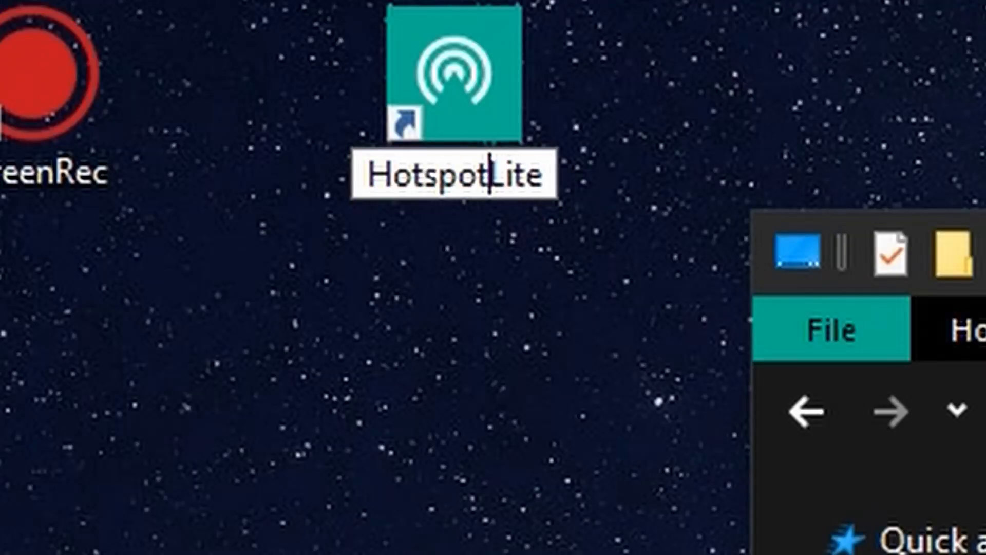
pyautogui.press('Return')
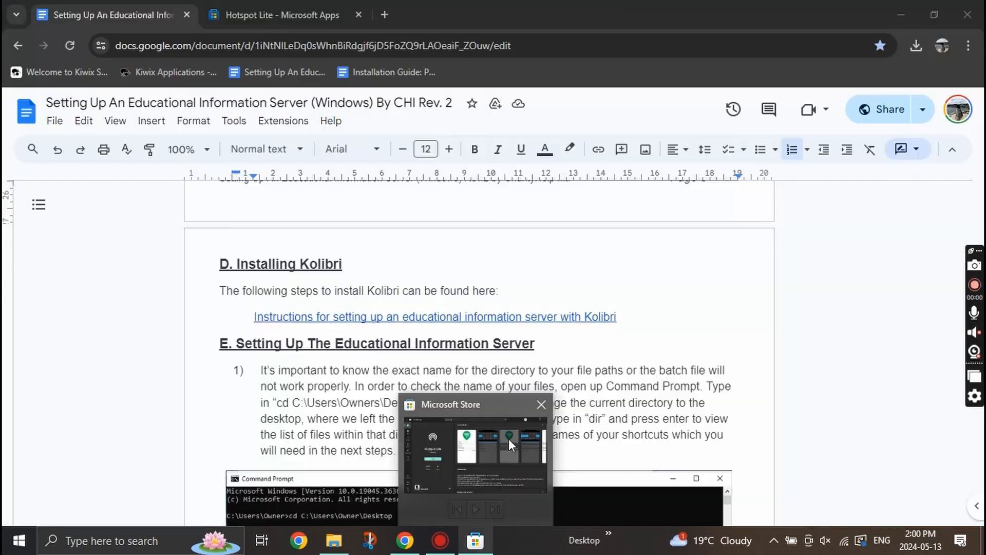
# Search 'kolibri download' and download the Windows .exe from Learning Equality's Download Kolibri page.
pyautogui.click(359, 261)
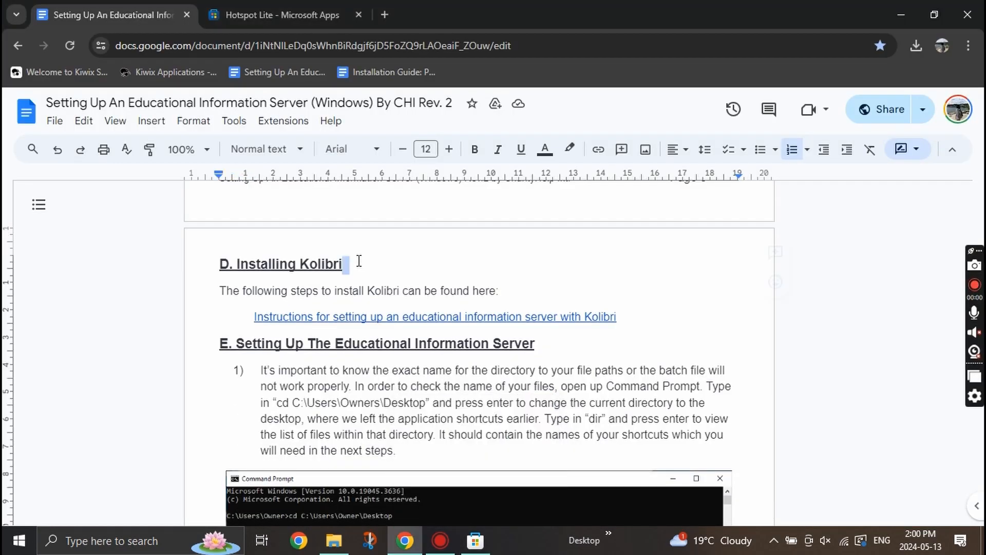
pyautogui.moveTo(359, 261); pyautogui.dragTo(242, 258)
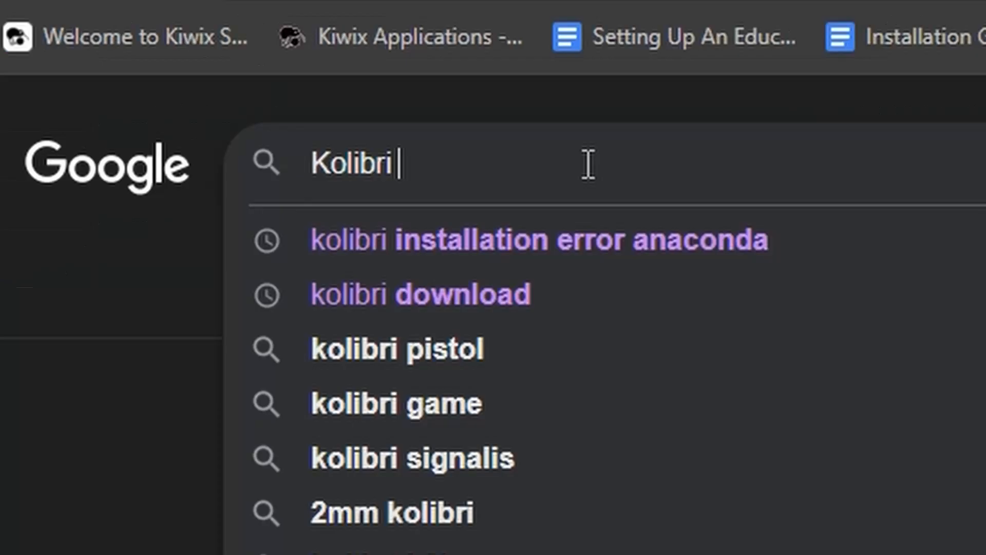
pyautogui.write('download')
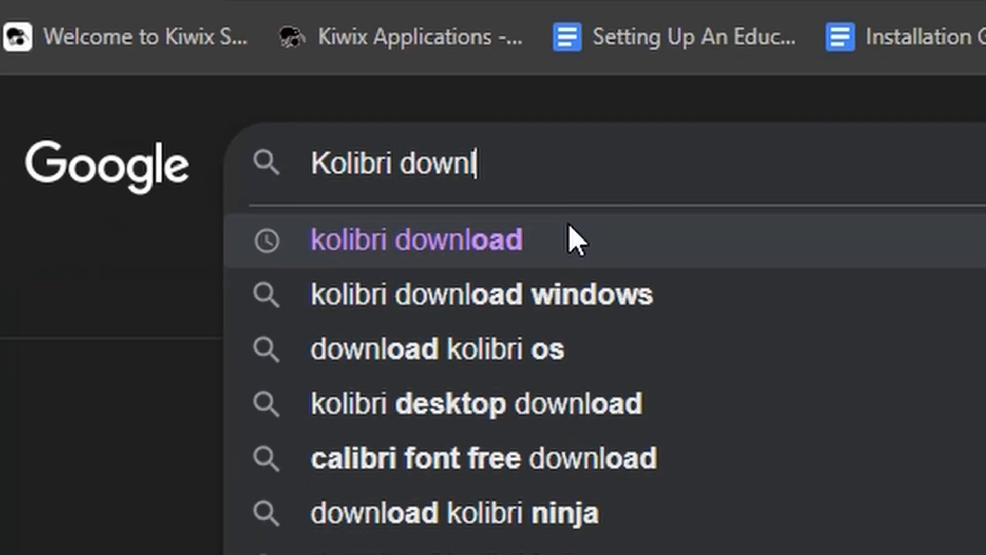
pyautogui.click(574, 241)
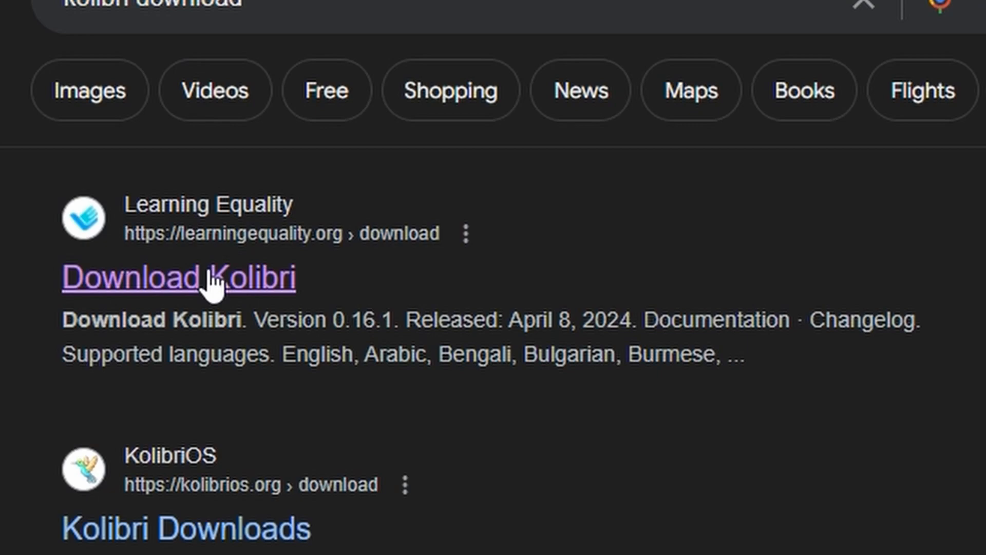
pyautogui.click(212, 279)
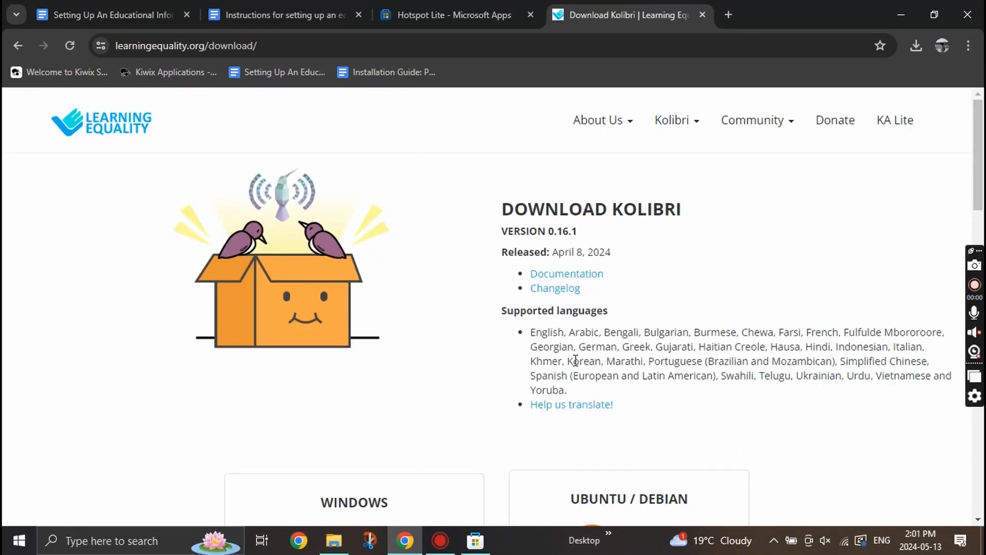
pyautogui.scroll(-7, 387, 436)
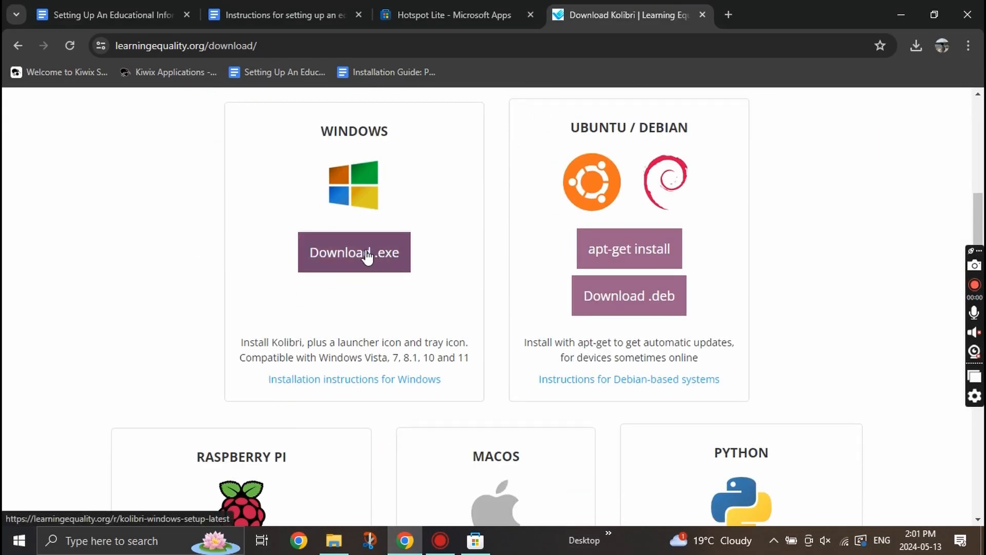
pyautogui.click(367, 256)
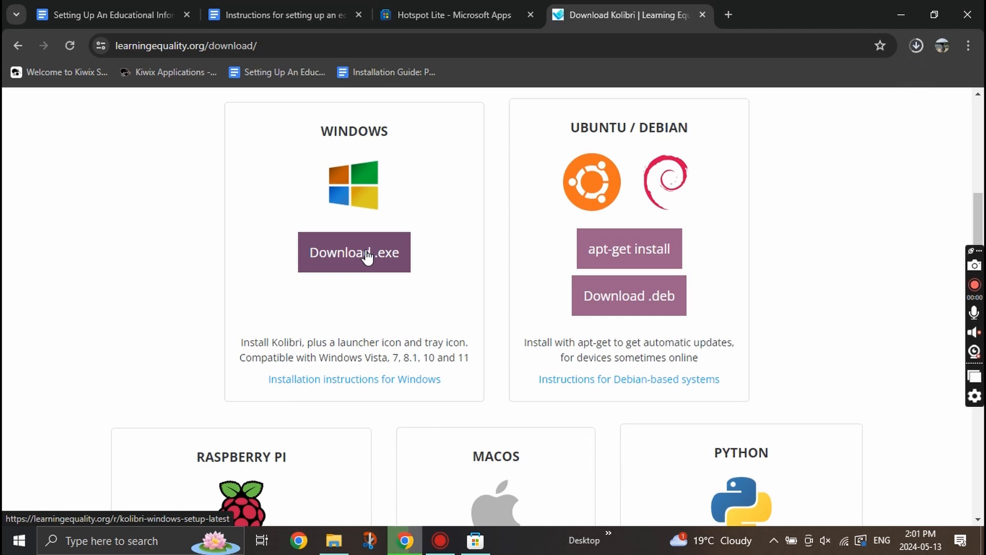
pyautogui.click(333, 540)
# Run kolibri-0.16.1-windows-setup in English, install to the default C:\Program Files (x86)\Kolibri, and launch.
pyautogui.click(327, 396)
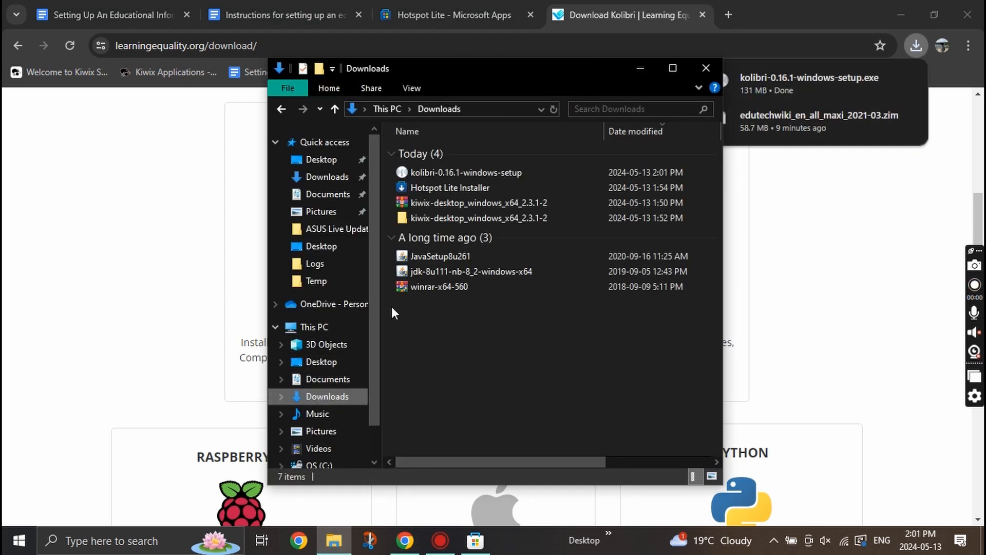
pyautogui.click(497, 173)
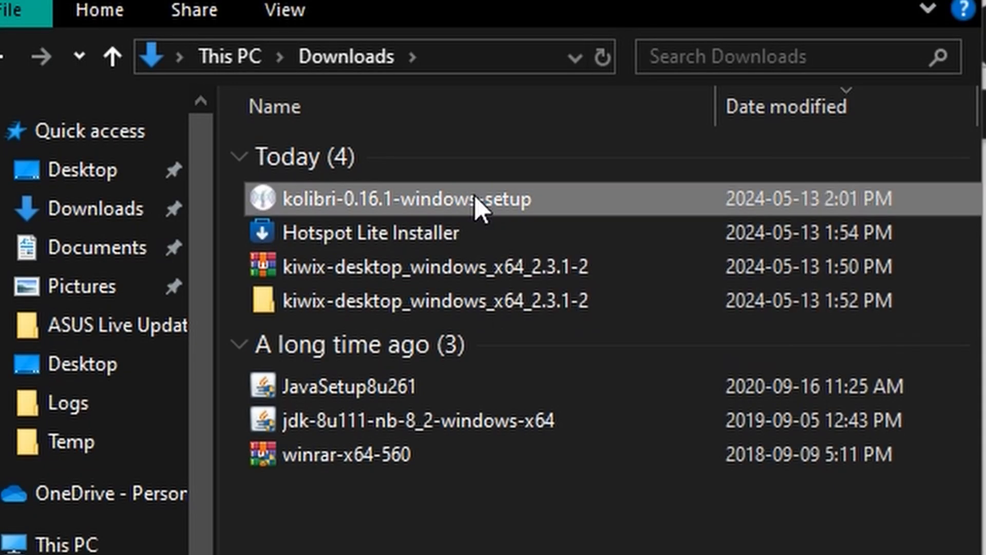
pyautogui.doubleClick(475, 205)
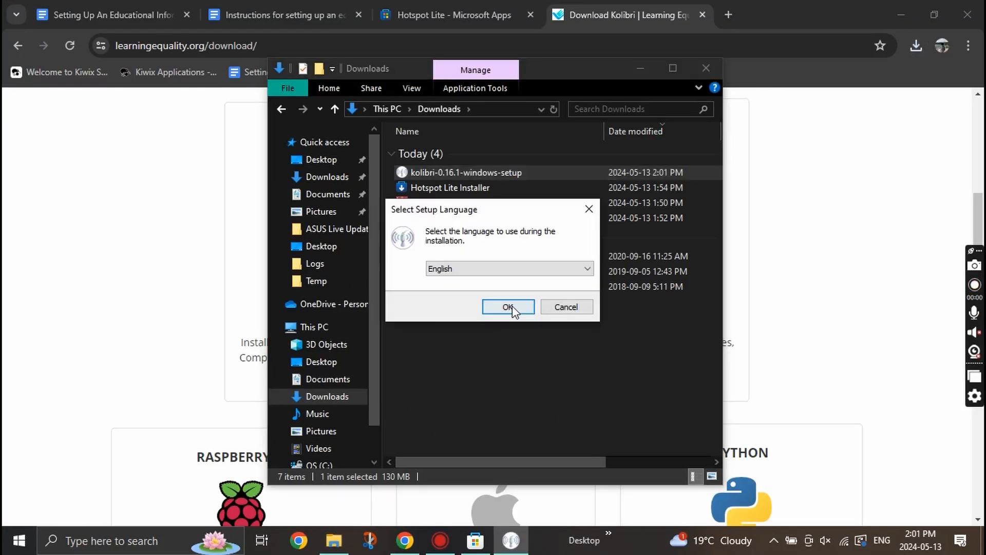
pyautogui.click(507, 306)
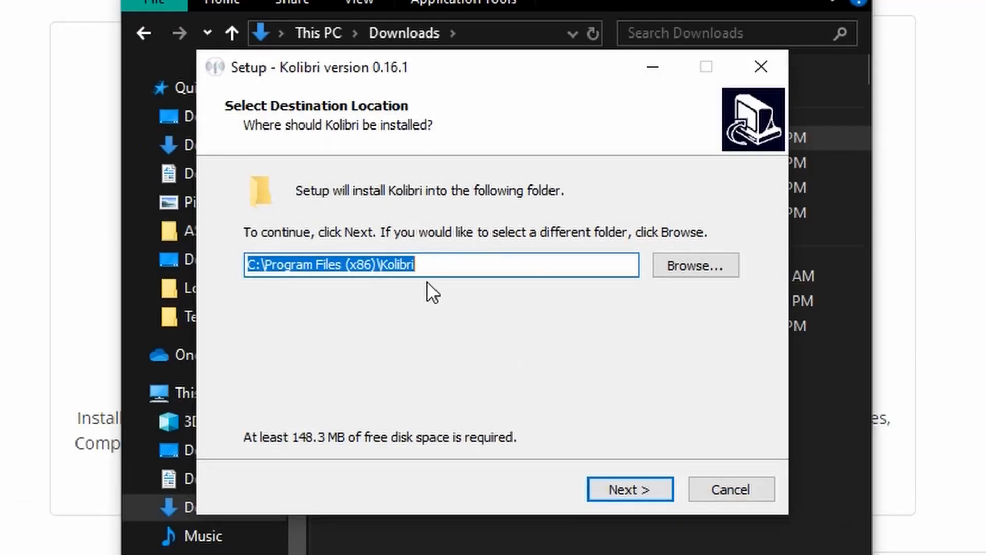
pyautogui.click(642, 477)
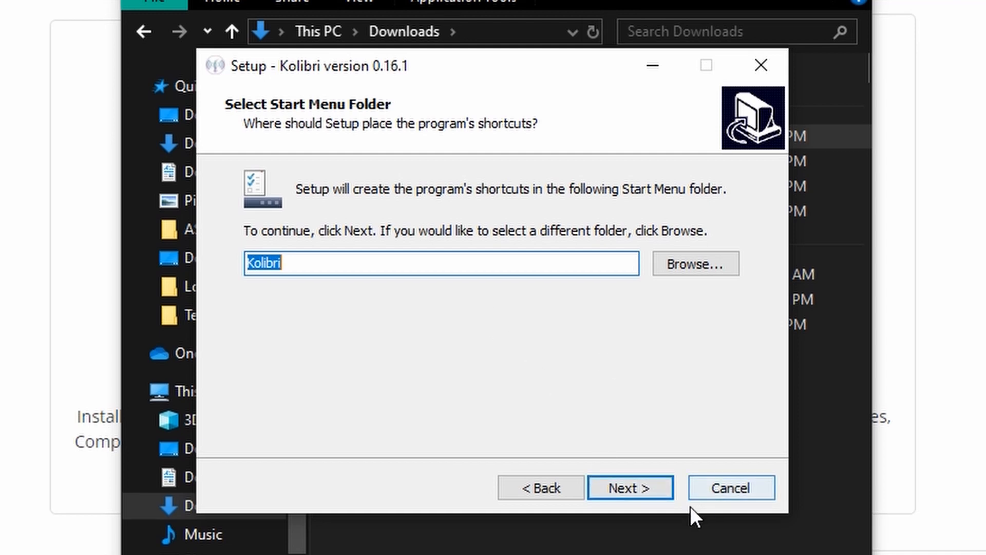
pyautogui.click(641, 497)
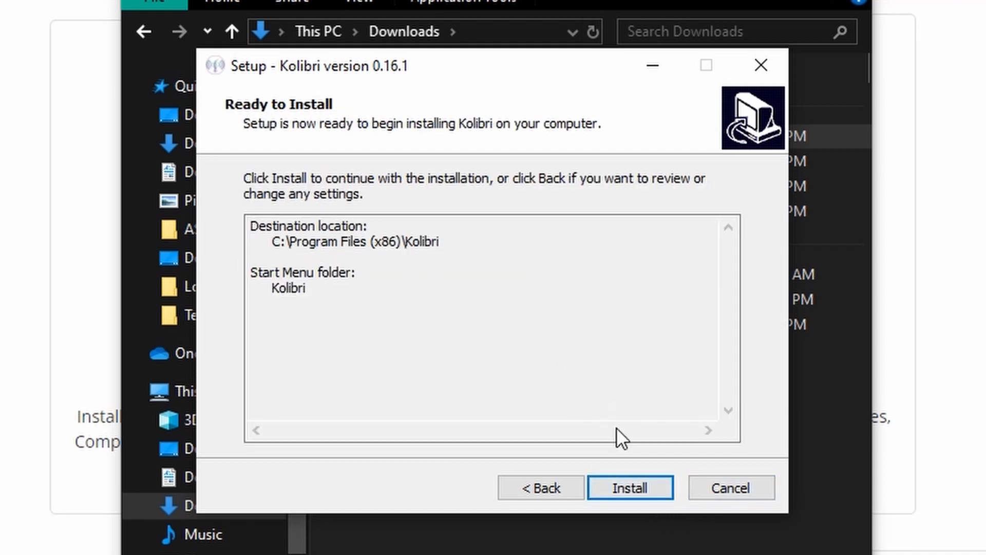
pyautogui.click(627, 482)
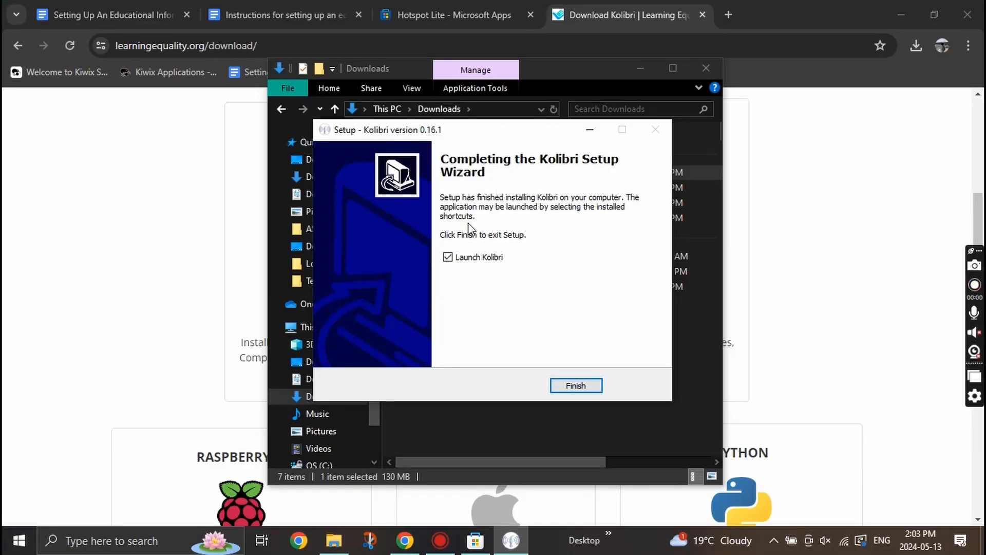
pyautogui.click(574, 389)
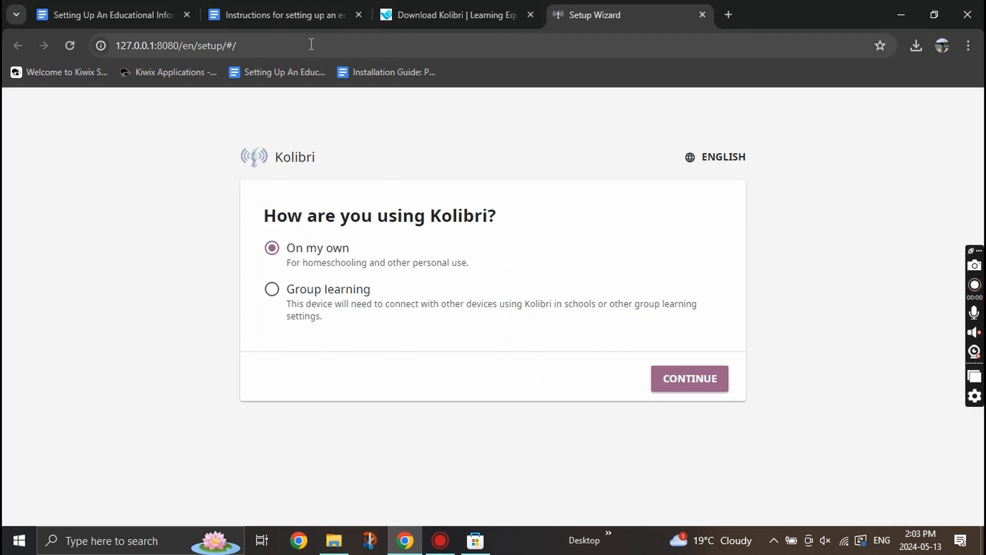
# Choose the On my own setup option and keep English as the language.
pyautogui.click(309, 17)
pyautogui.scroll(-3, 427, 367)
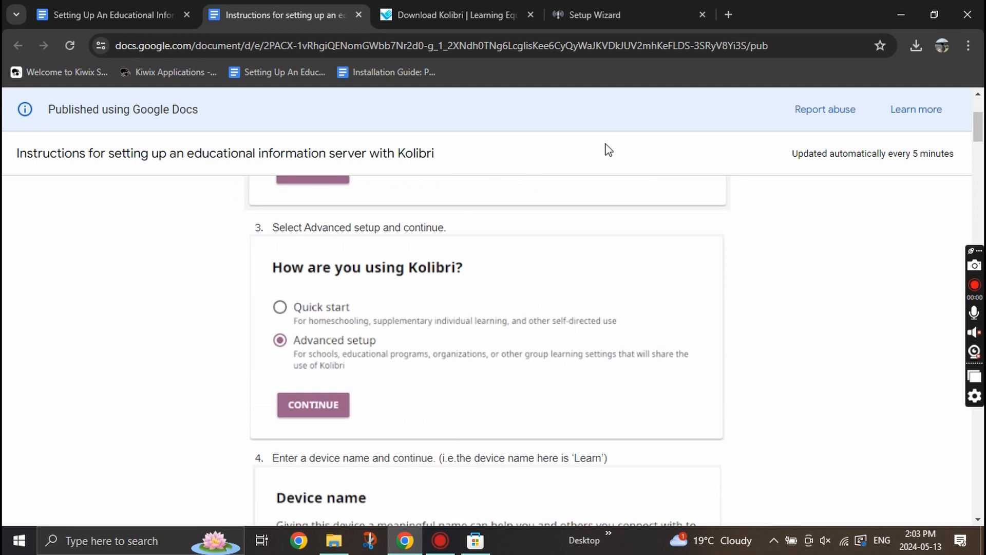
pyautogui.click(642, 15)
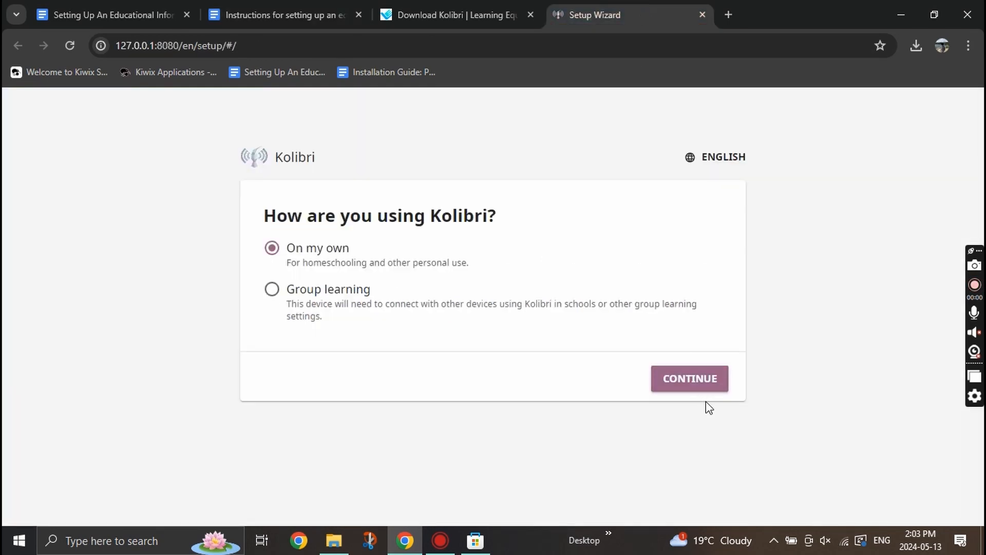
pyautogui.click(707, 379)
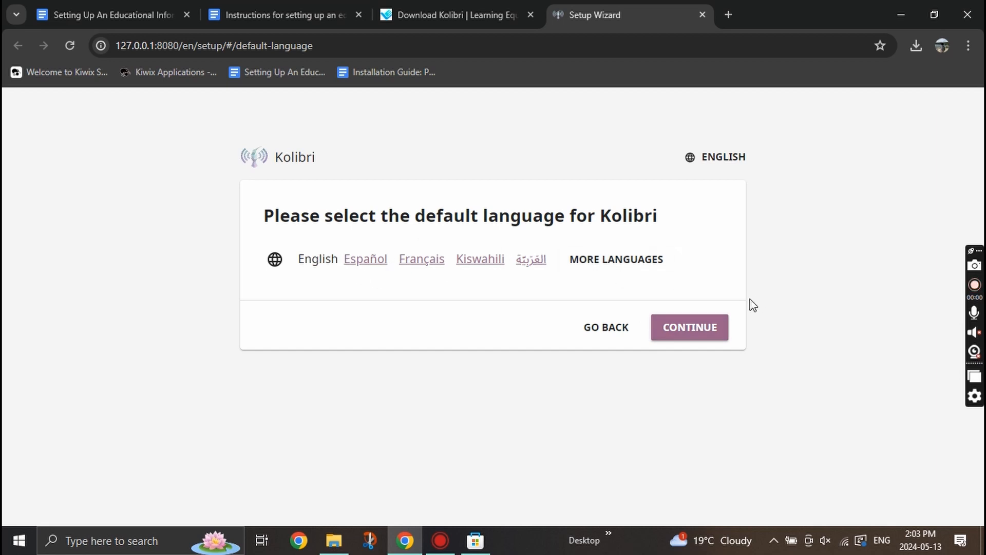
pyautogui.click(708, 328)
pyautogui.scroll(-2, 359, 221)
# Create the super admin account with a full name, username admin, and a password.
pyautogui.write('default')
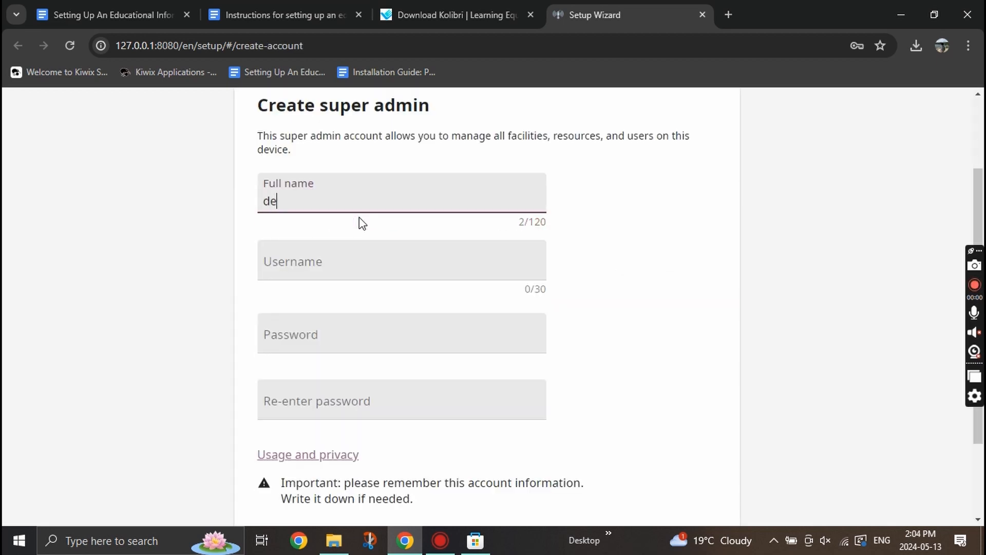
pyautogui.click(343, 254)
pyautogui.write('a')
pyautogui.press('BackSpace')
pyautogui.write('admin')
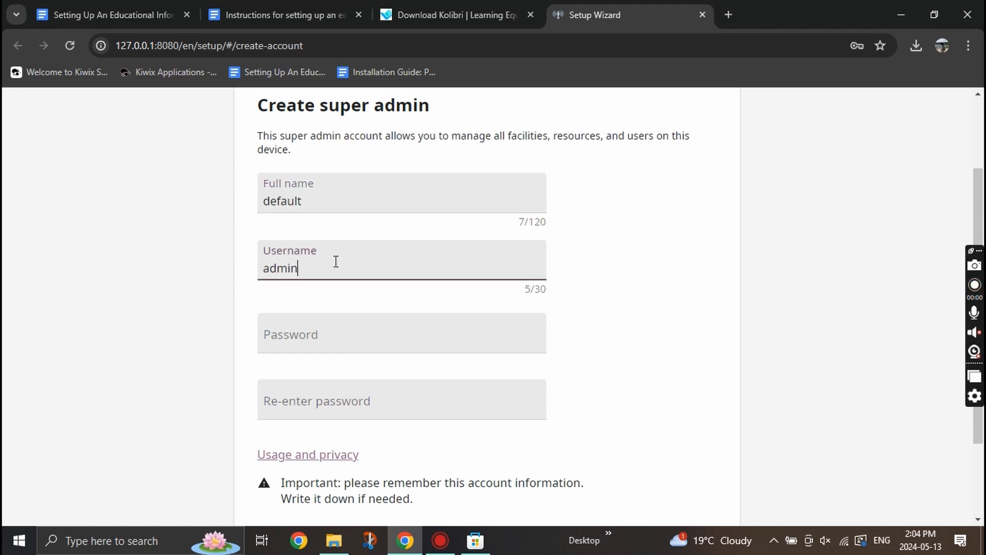
pyautogui.press('Tab')
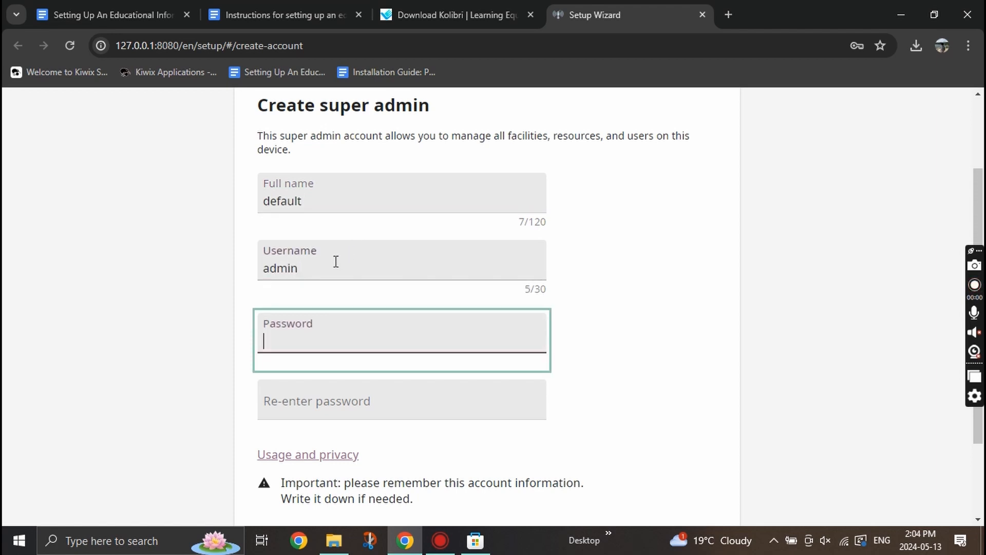
pyautogui.write('ad')
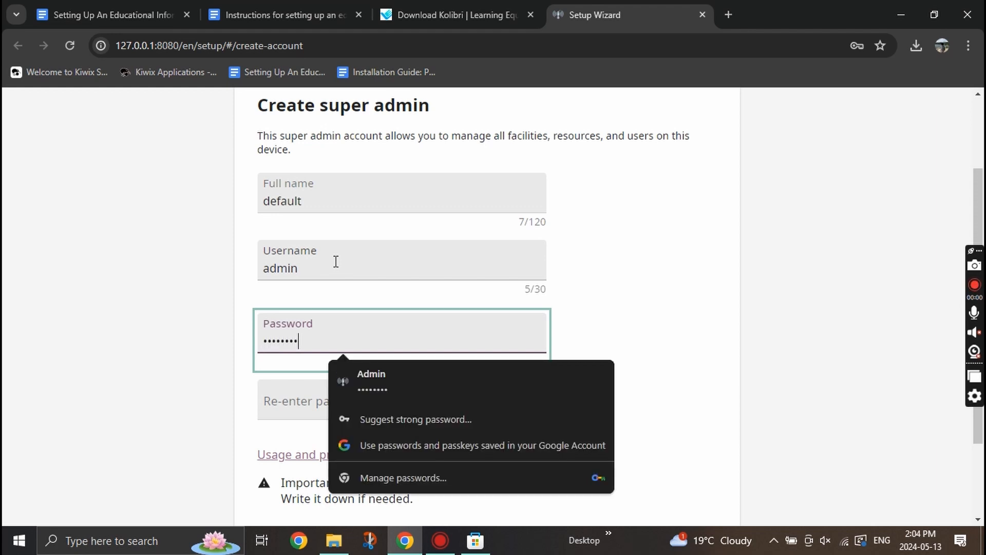
pyautogui.press('Tab')
pyautogui.write('•••••••')
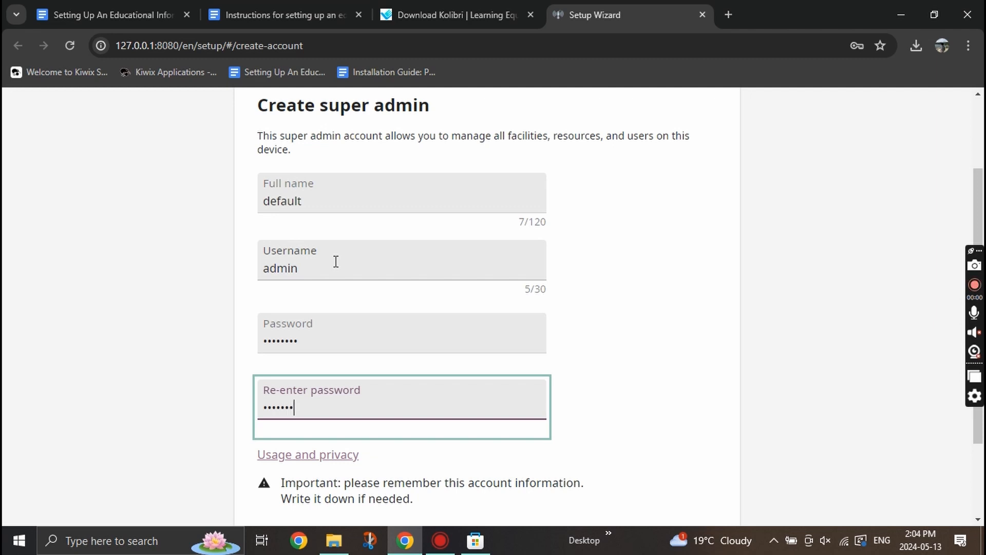
pyautogui.scroll(-2, 592, 321)
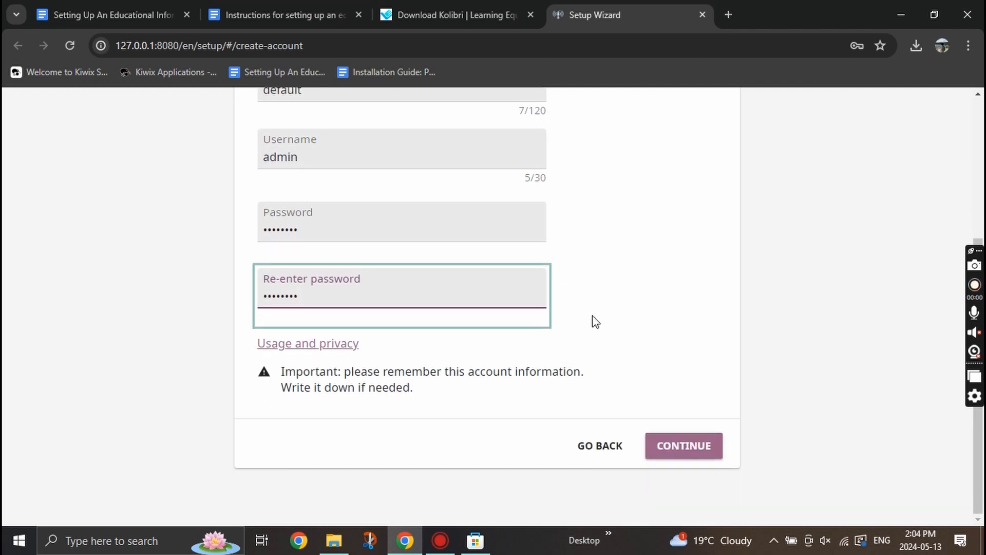
pyautogui.click(707, 450)
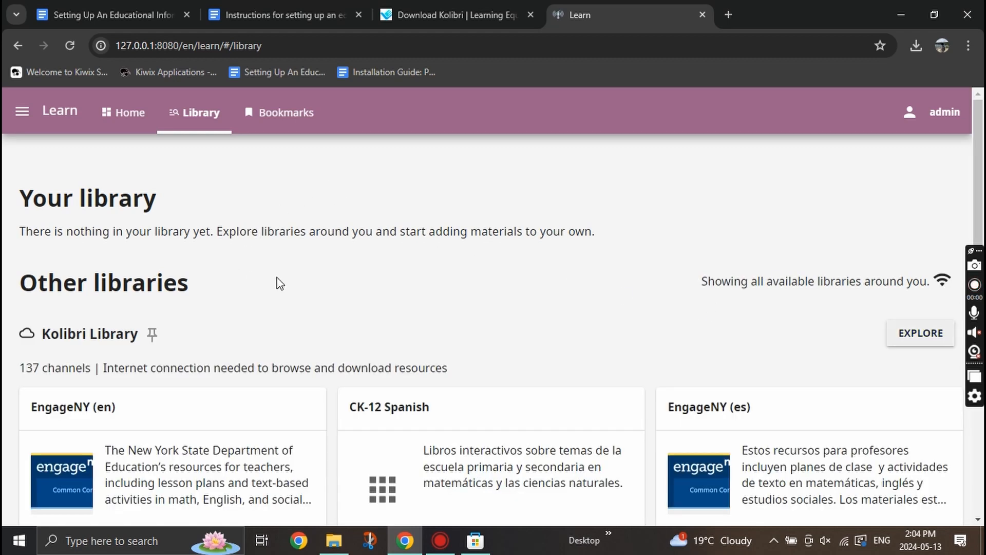
# Open the Blockly Games channel link from step 1 of the guide in a new tab.
pyautogui.scroll(-4, 326, 267)
pyautogui.scroll(4, 326, 267)
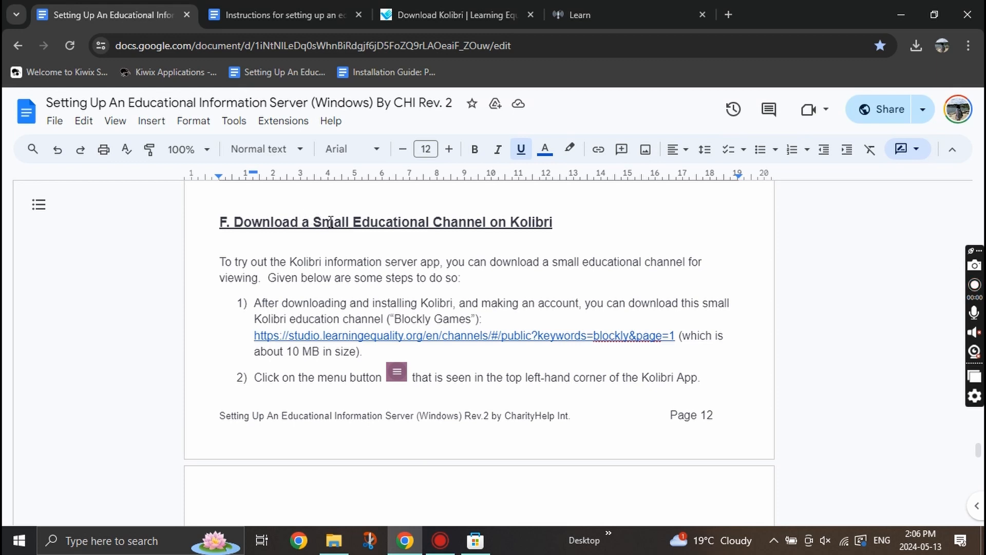
pyautogui.moveTo(231, 224); pyautogui.dragTo(538, 238)
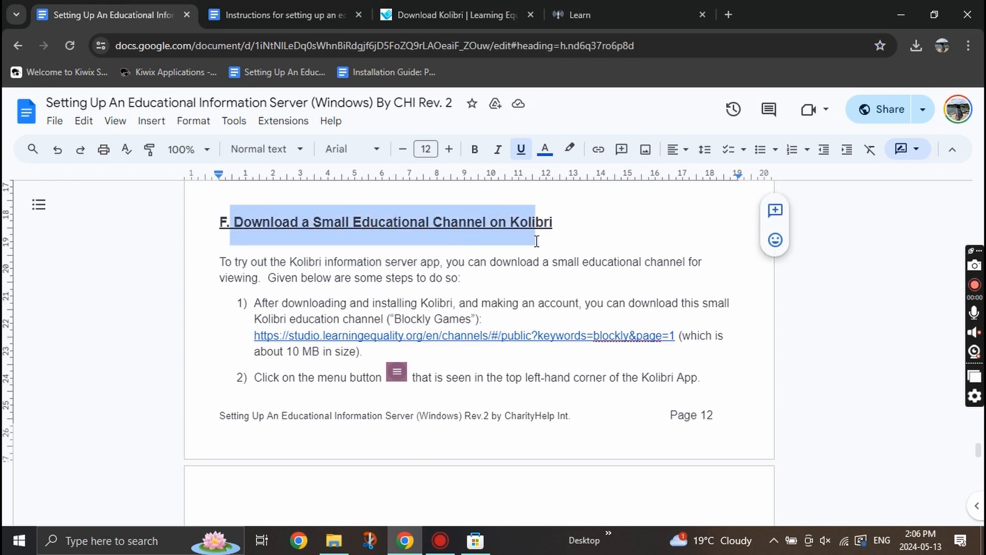
pyautogui.click(462, 276)
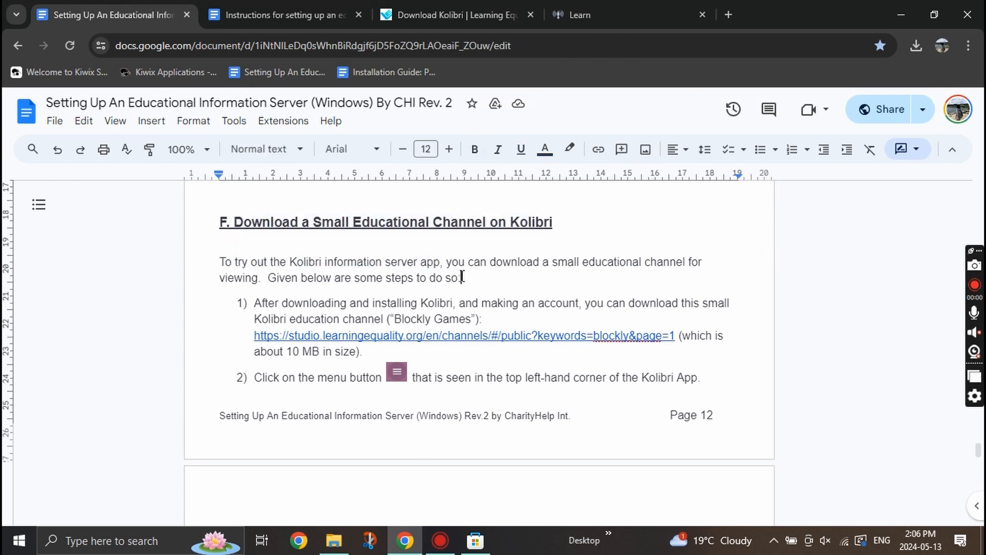
pyautogui.moveTo(356, 304); pyautogui.dragTo(538, 303)
pyautogui.click(464, 340)
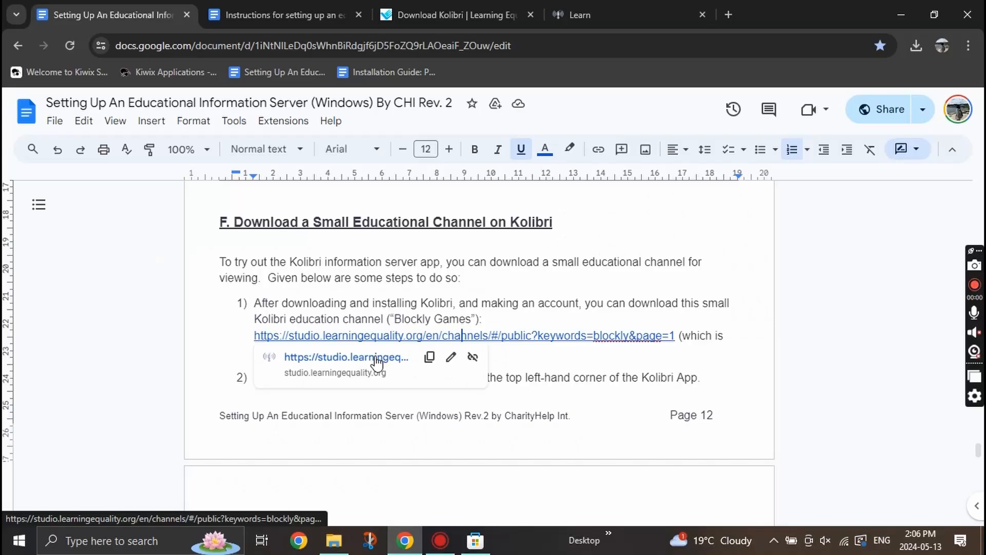
pyautogui.click(330, 354)
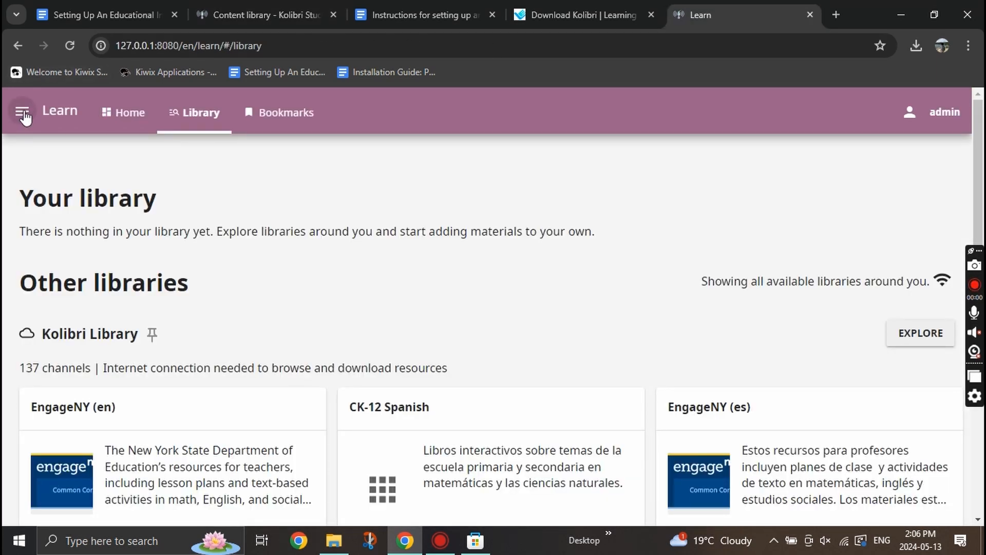
# Start a channel import via Device > Channels > Import with Kolibri Studio as source.
pyautogui.click(24, 118)
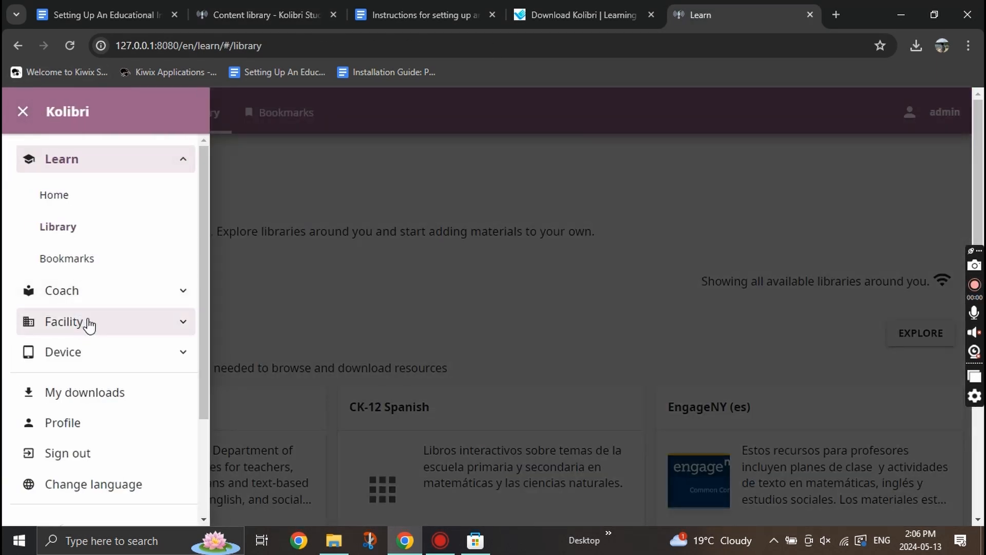
pyautogui.click(95, 355)
pyautogui.click(87, 393)
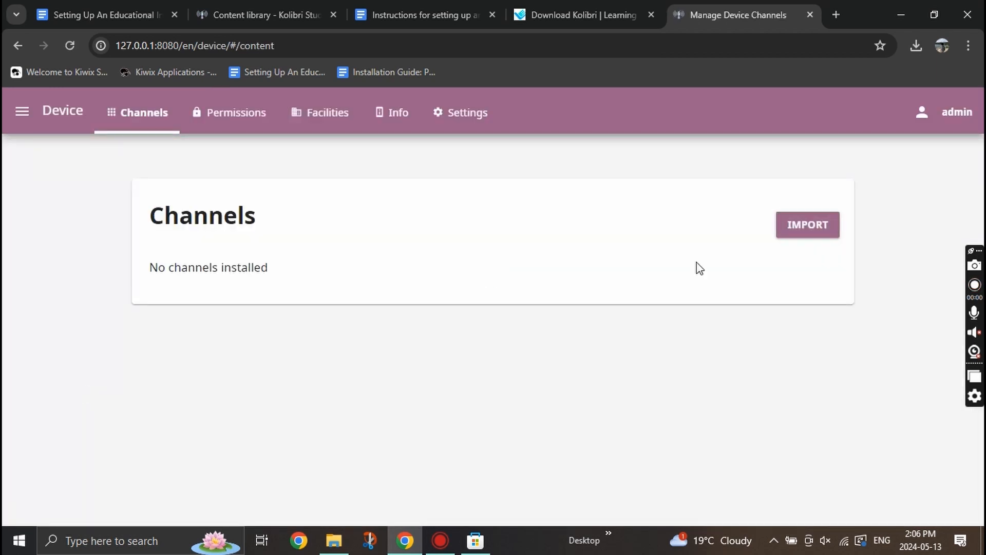
pyautogui.click(829, 230)
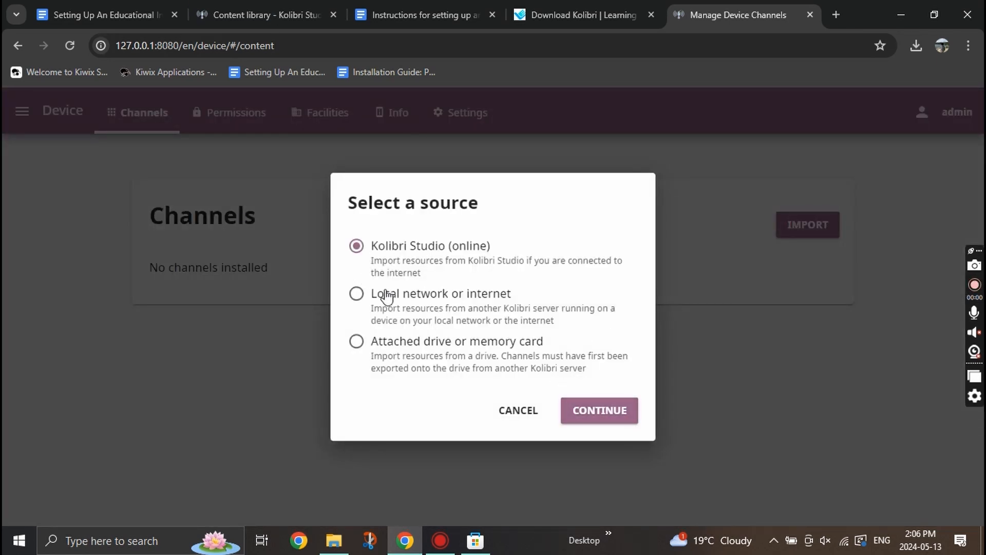
pyautogui.click(591, 413)
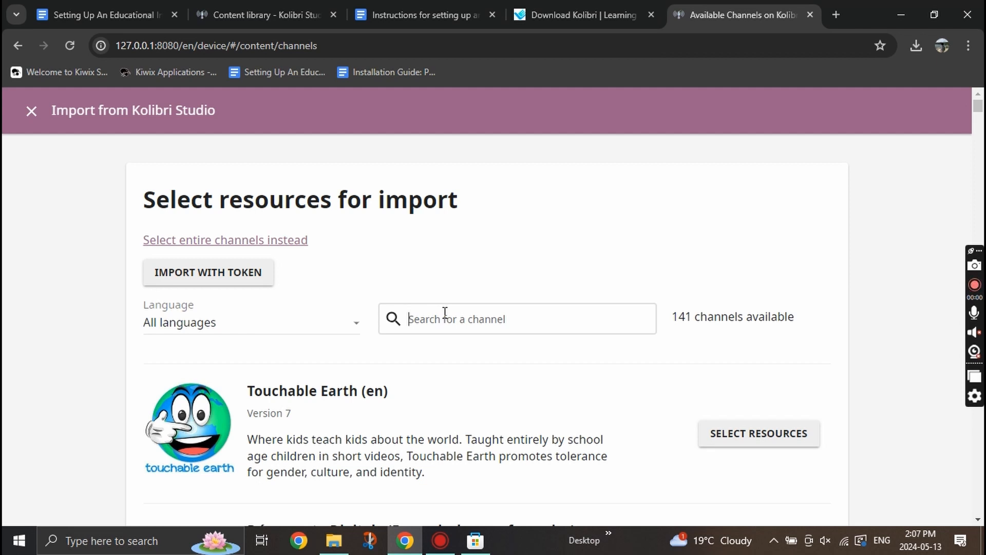
# Search 'blockly' and import all 448 Blockly Games resources (308 MB).
pyautogui.write('blocj')
pyautogui.press('BackSpace')
pyautogui.write('k')
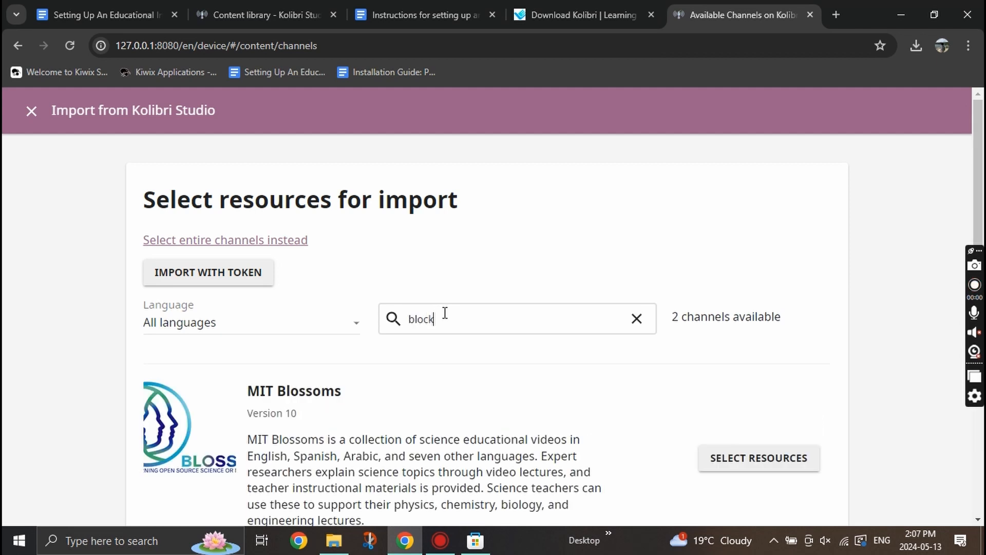
pyautogui.write('ly')
pyautogui.scroll(-1, 457, 323)
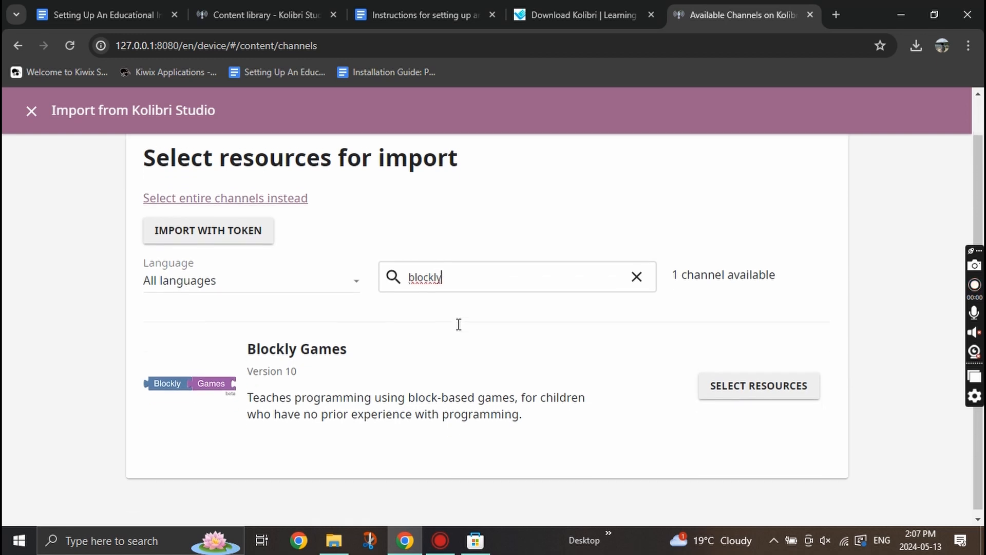
pyautogui.click(722, 386)
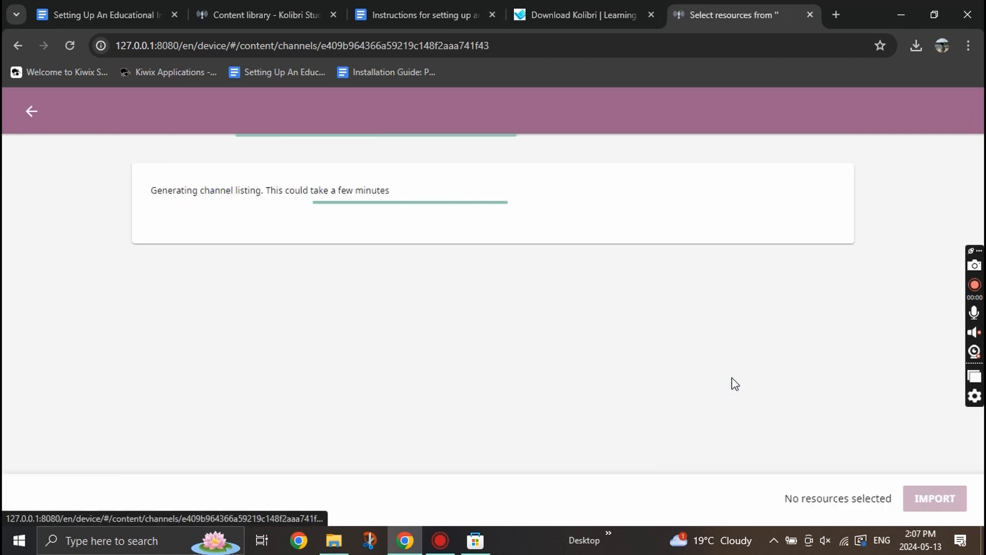
pyautogui.scroll(-6, 410, 306)
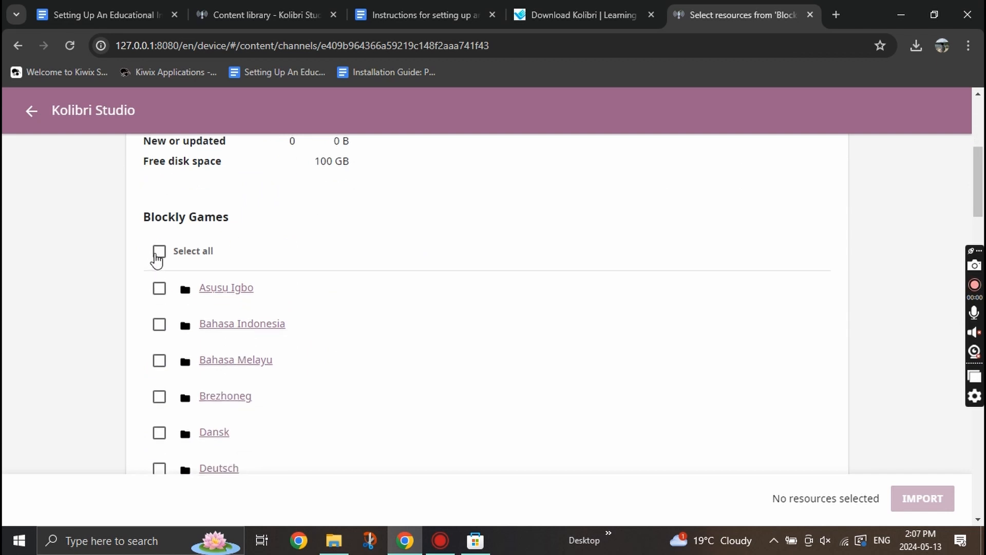
pyautogui.click(157, 254)
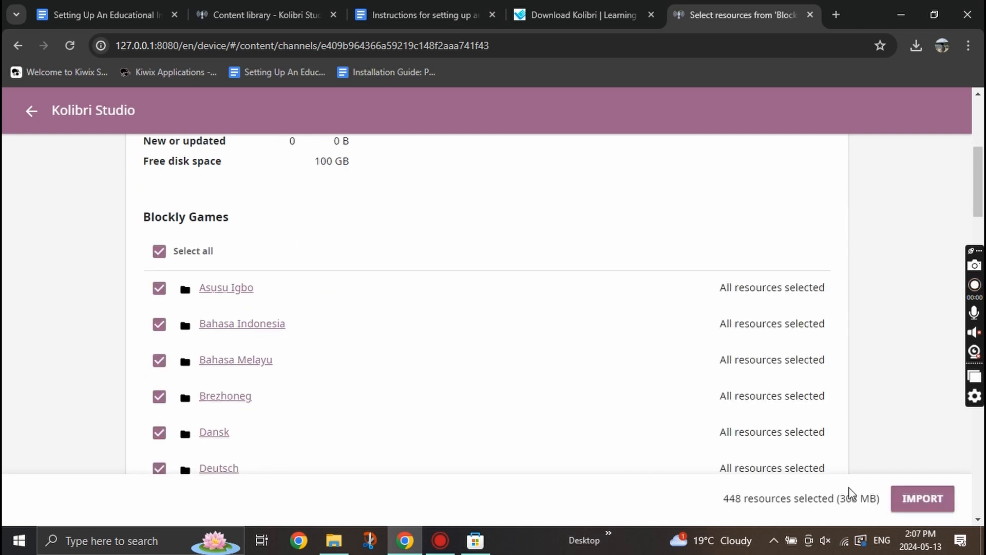
pyautogui.click(911, 509)
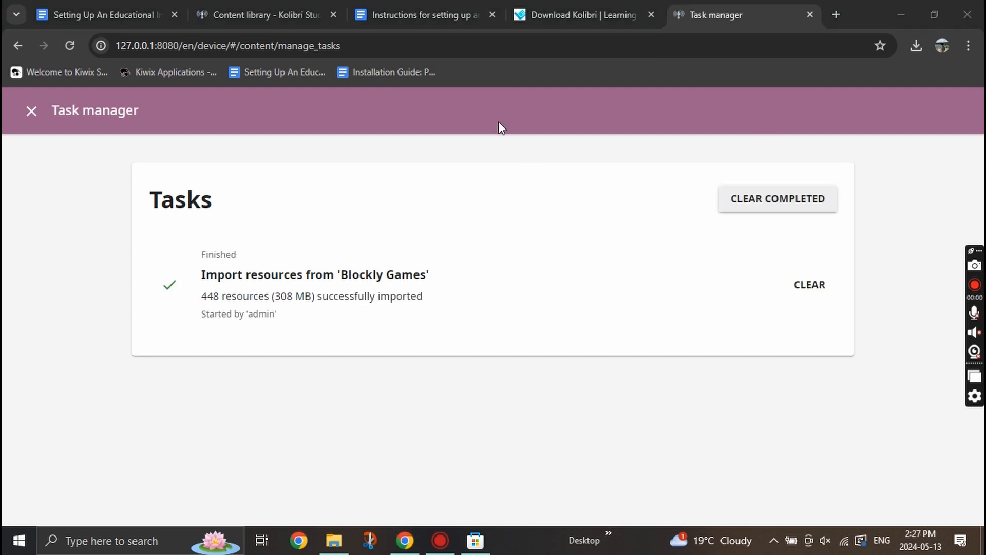
# Read the guide's steps 17–19 on the private ClimateSAN channel, then close Kolibri's Task manager.
pyautogui.click(381, 1)
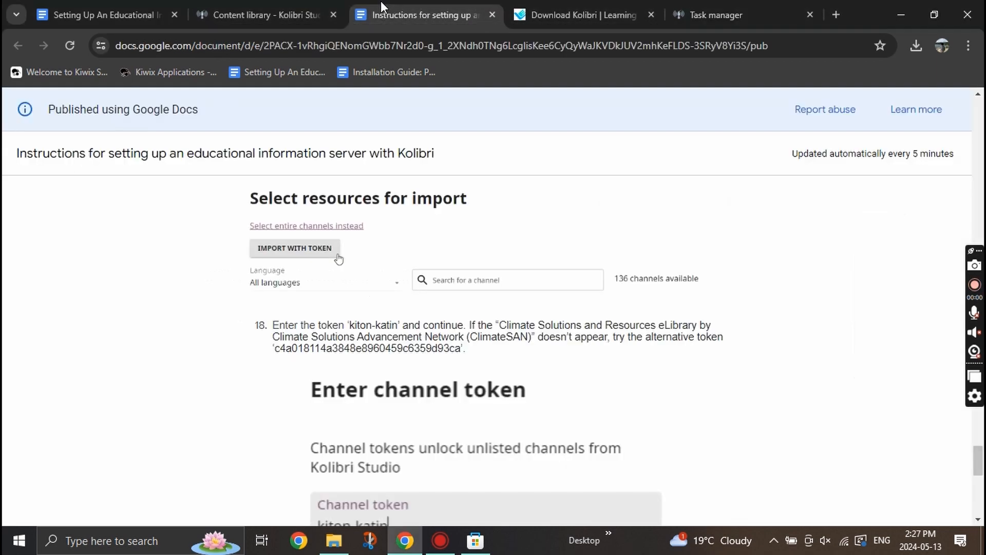
pyautogui.scroll(-7, 459, 371)
pyautogui.scroll(-1, 458, 370)
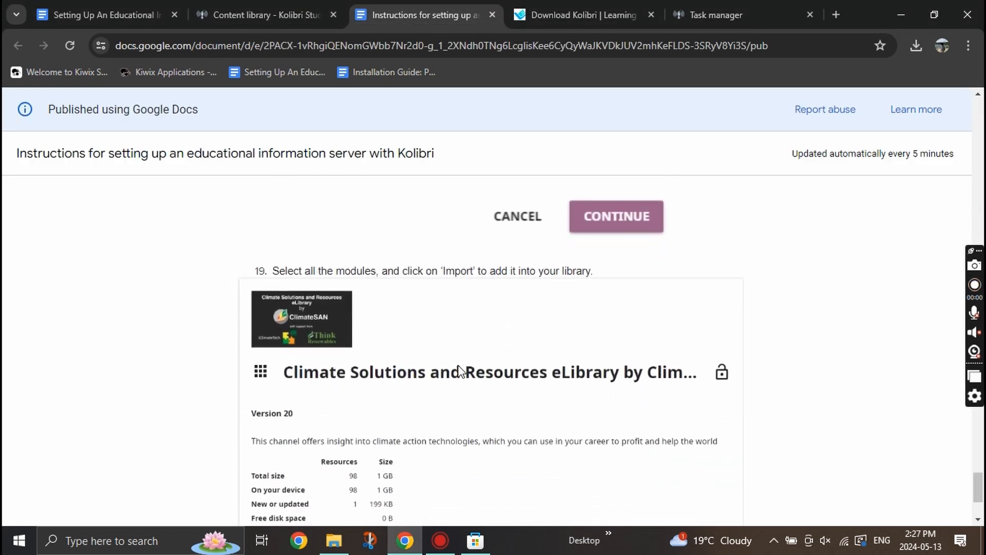
pyautogui.scroll(8, 460, 369)
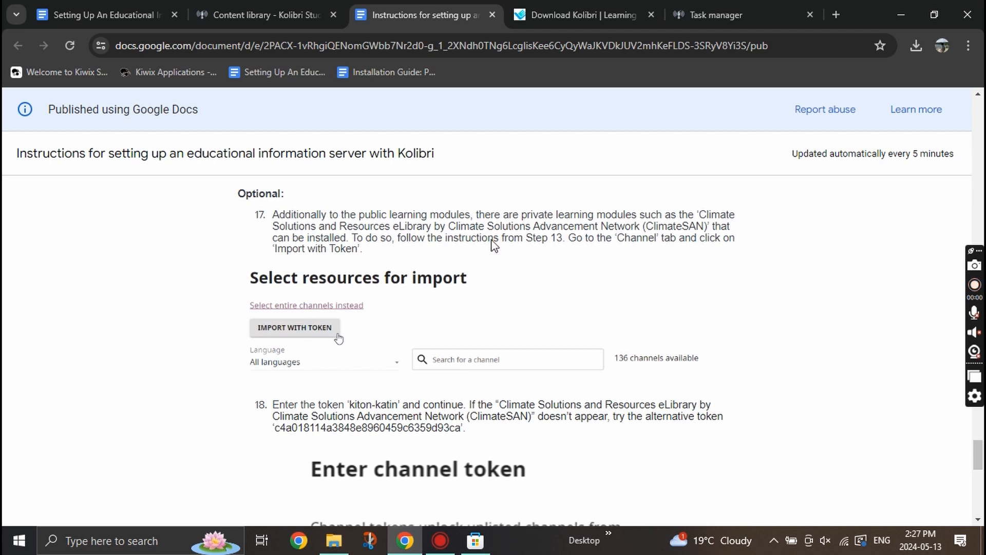
pyautogui.click(715, 6)
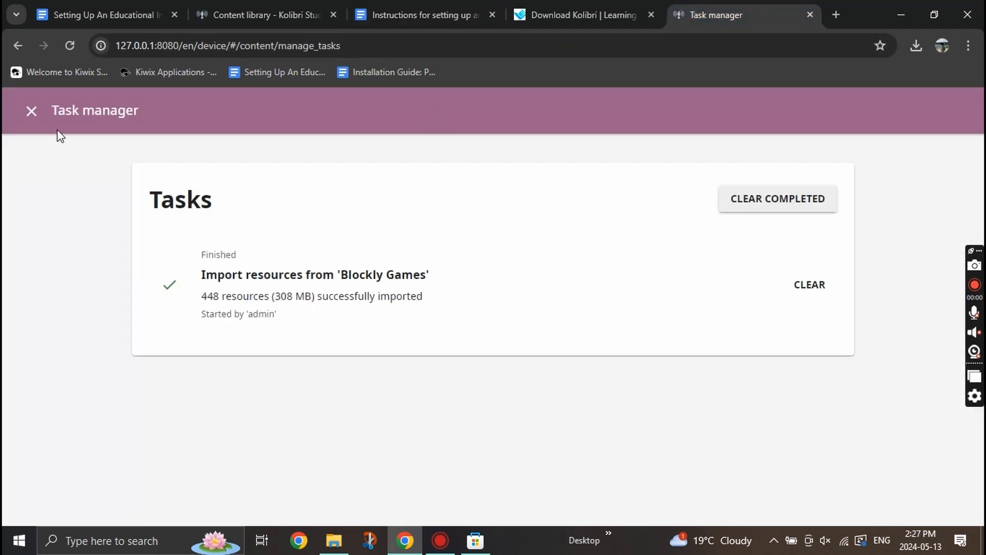
pyautogui.click(31, 113)
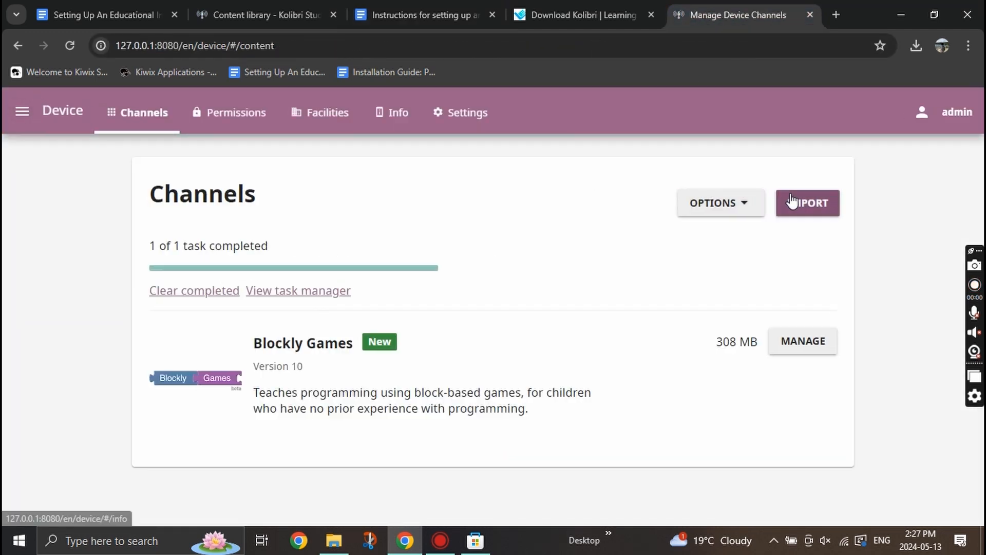
# Start a new Kolibri Studio import and bring up the Enter channel token dialog.
pyautogui.click(814, 210)
pyautogui.click(610, 427)
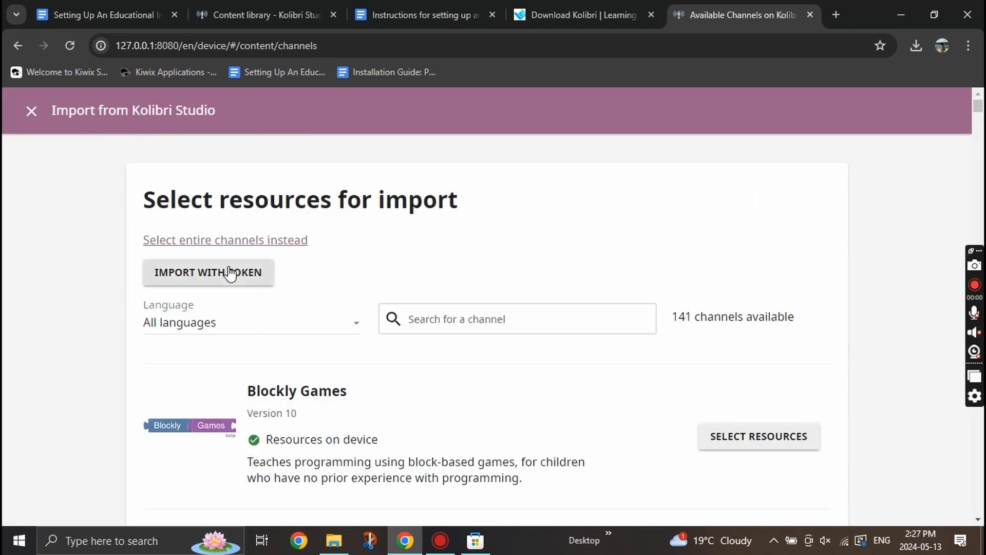
pyautogui.click(230, 273)
pyautogui.click(429, 15)
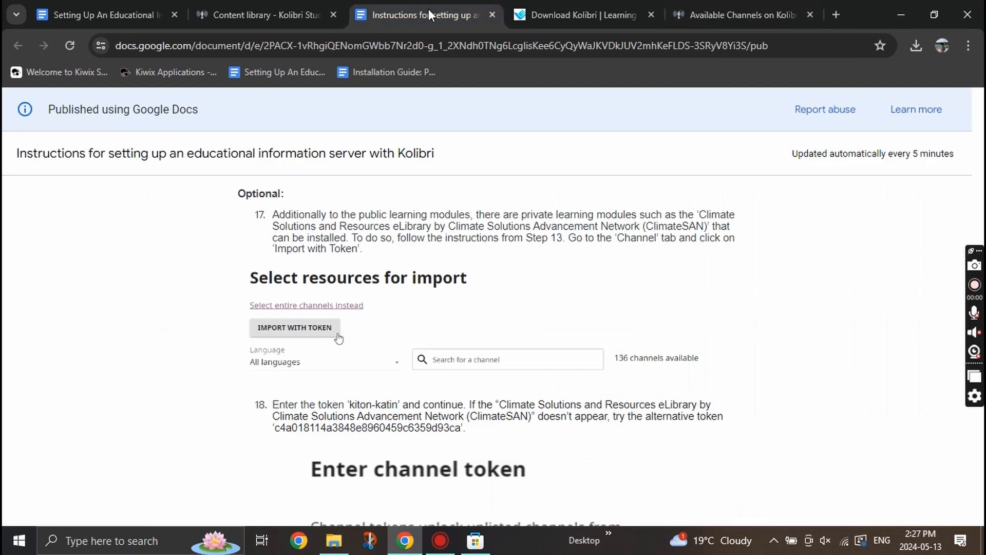
pyautogui.scroll(-6, 367, 354)
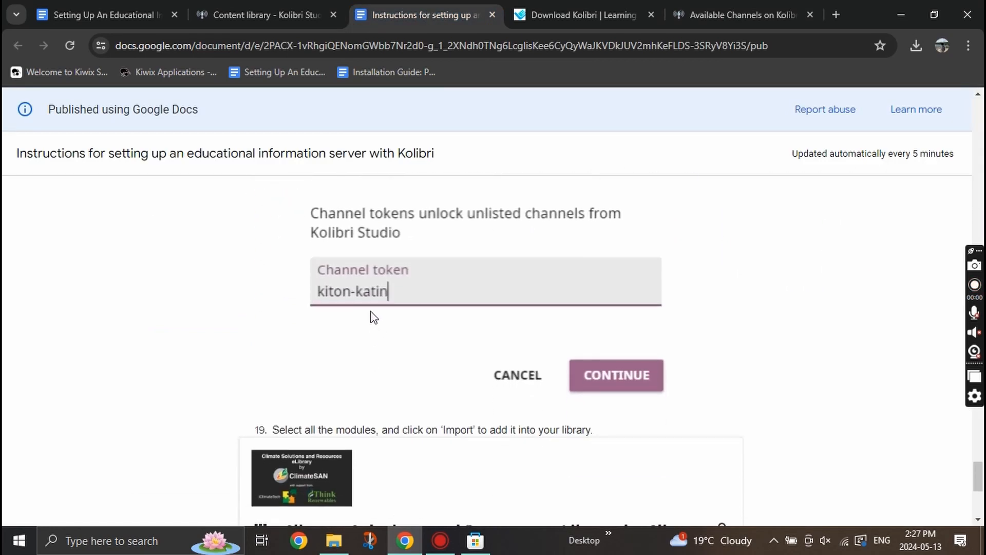
pyautogui.click(729, 13)
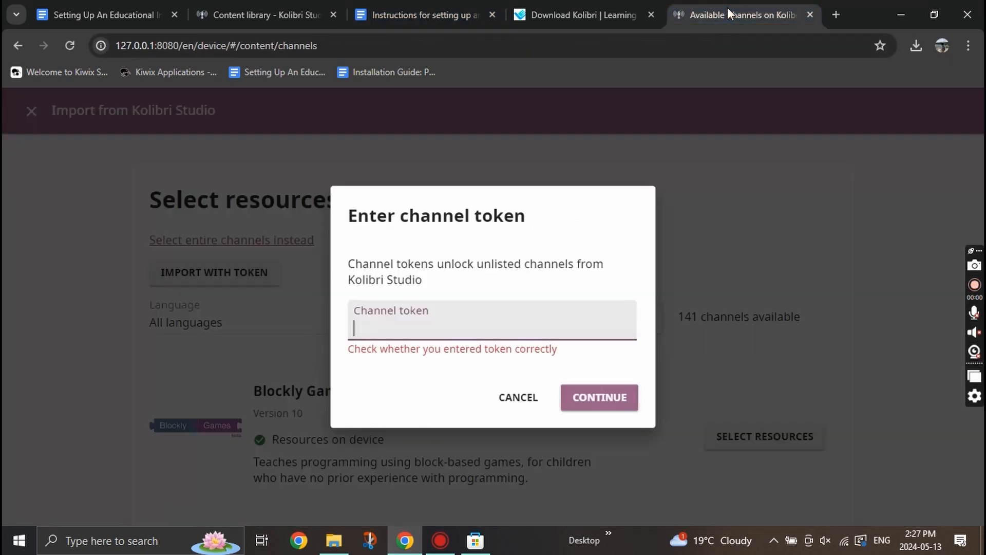
# Enter the ClimateSAN channel token and import all four folders (98 resources).
pyautogui.write('kiton0')
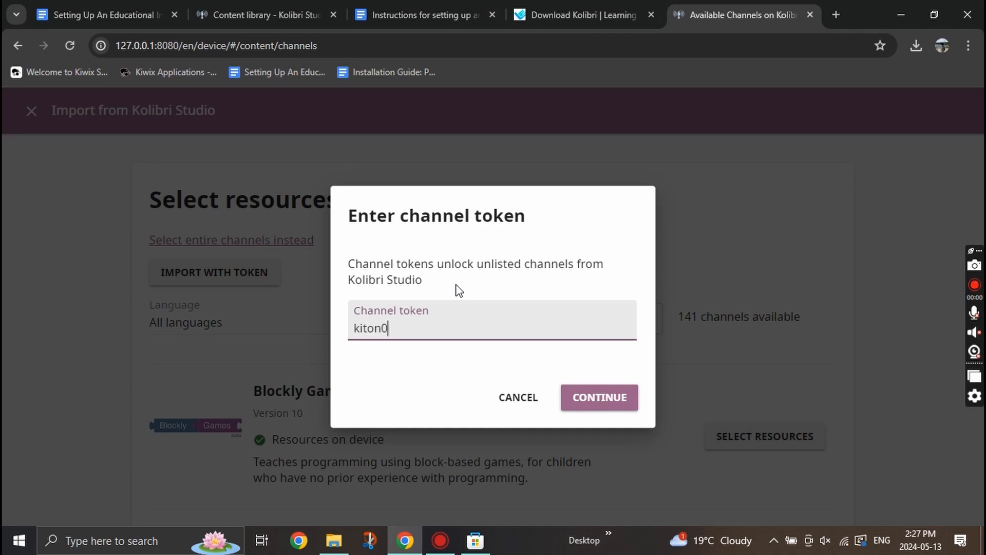
pyautogui.write('katin')
pyautogui.press('Return')
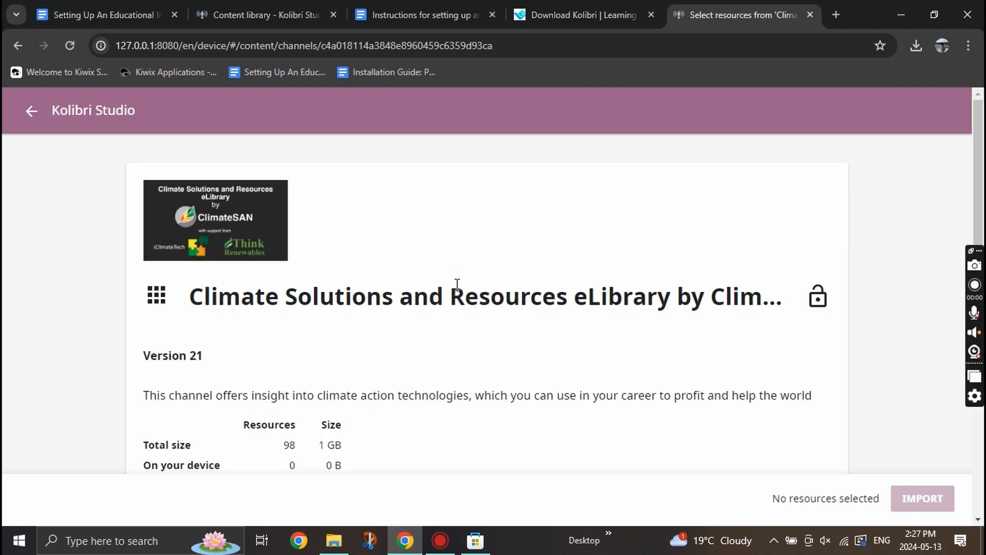
pyautogui.scroll(-6, 465, 392)
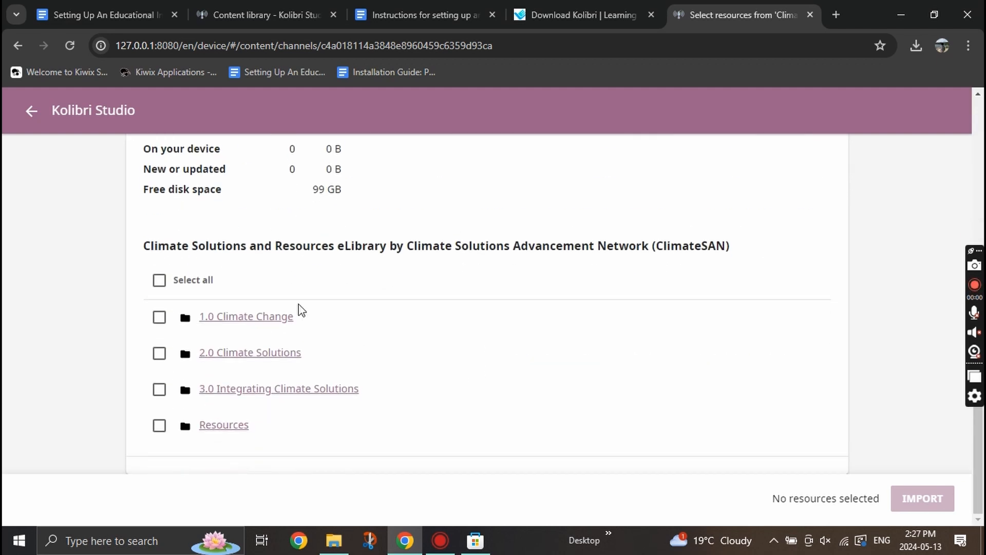
pyautogui.click(159, 280)
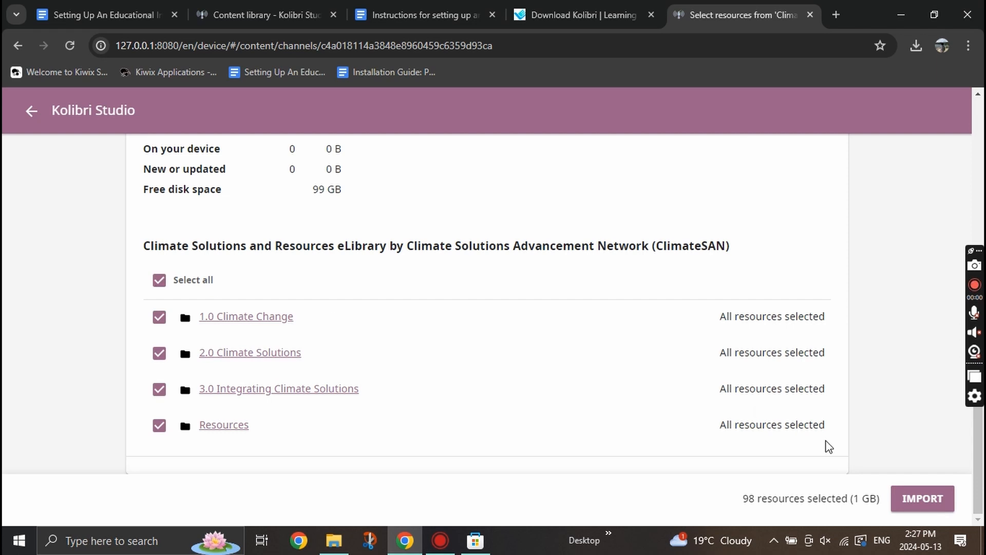
pyautogui.click(921, 497)
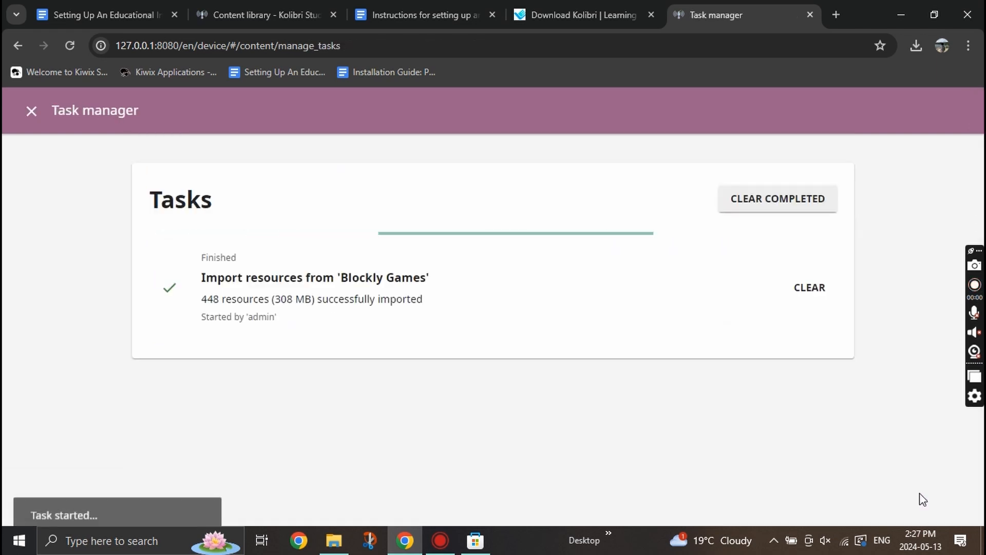
pyautogui.scroll(-1, 465, 273)
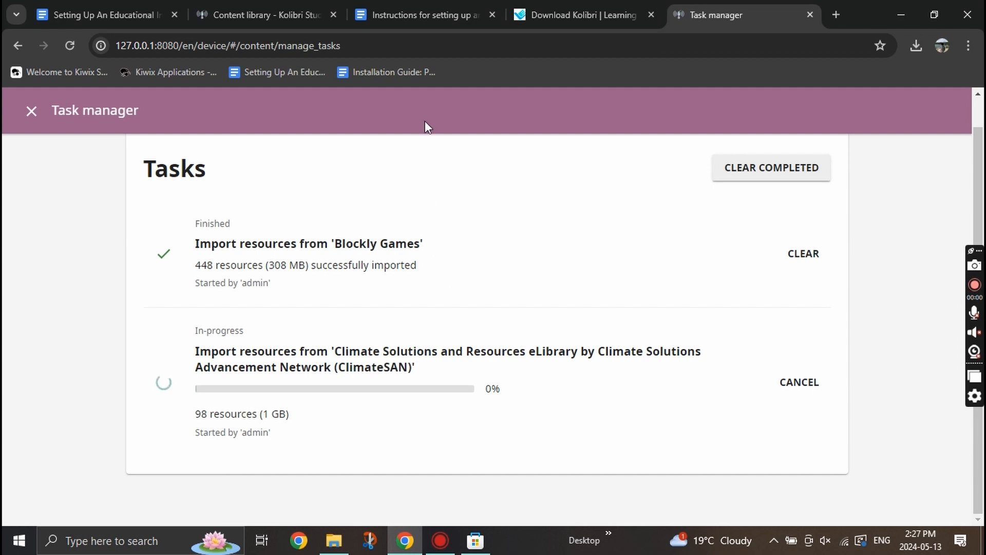
# Check the instructions, then close the Kolibri Studio and Download Kolibri tabs.
pyautogui.click(430, 2)
pyautogui.scroll(-6, 434, 373)
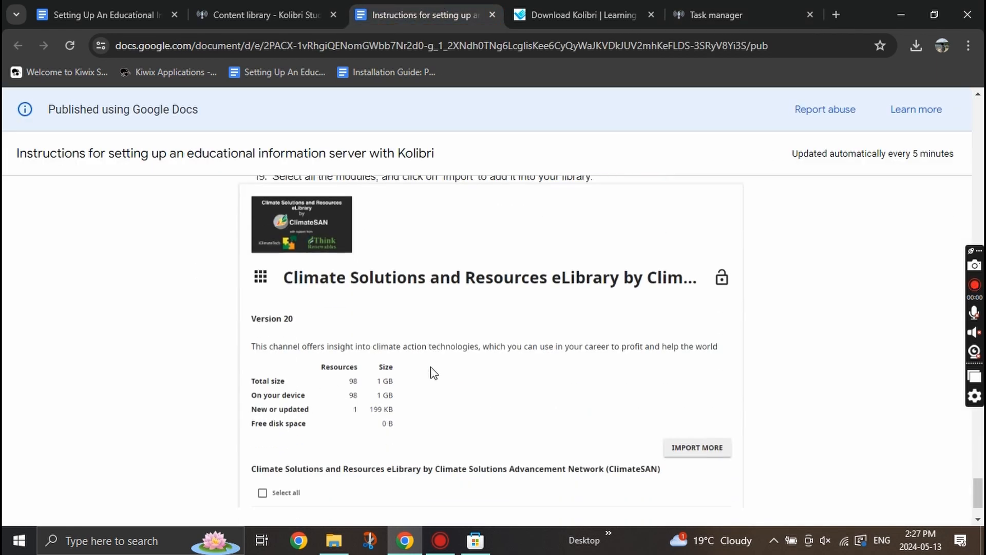
pyautogui.scroll(3, 434, 374)
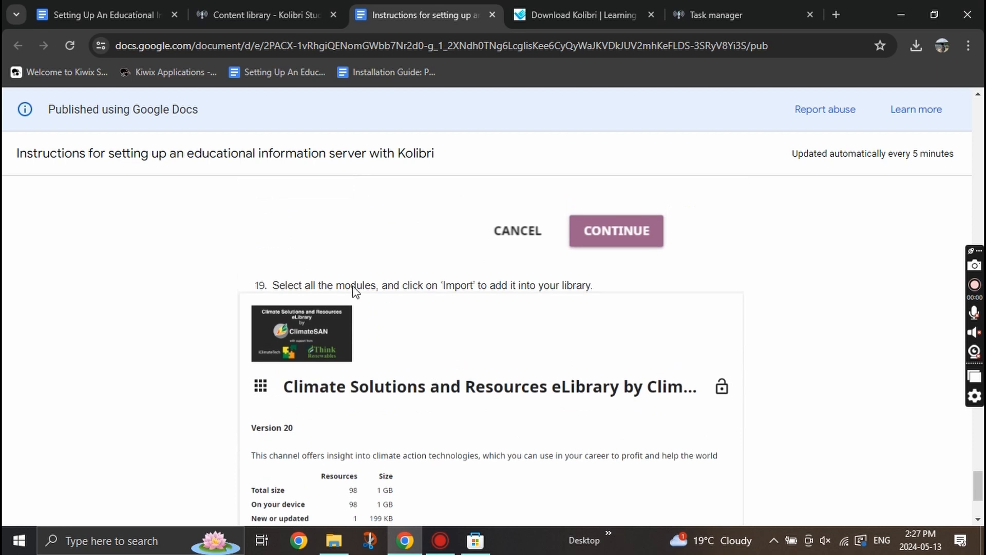
pyautogui.scroll(-1, 581, 244)
pyautogui.scroll(1, 578, 226)
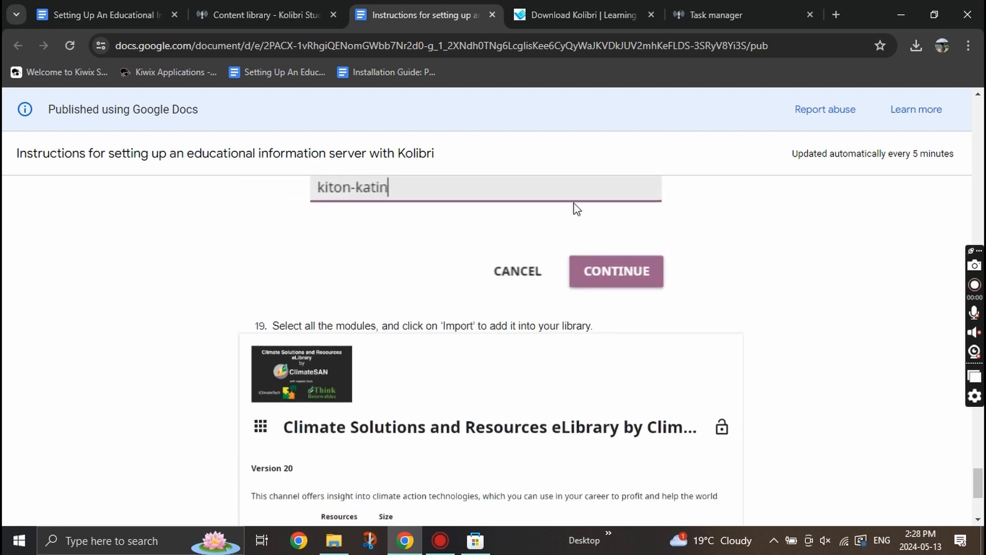
pyautogui.click(219, 4)
pyautogui.moveTo(220, 4); pyautogui.dragTo(300, 14)
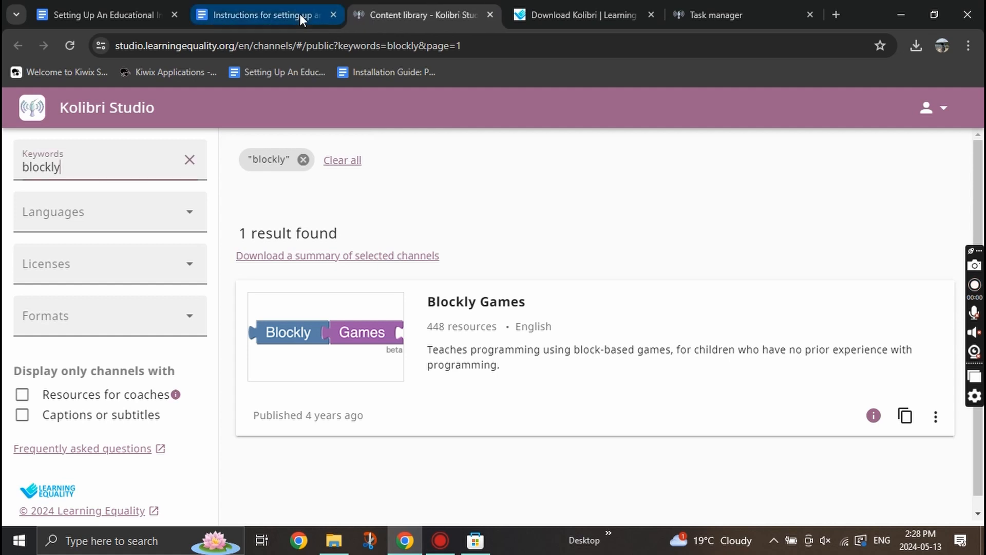
pyautogui.click(491, 14)
pyautogui.click(491, 13)
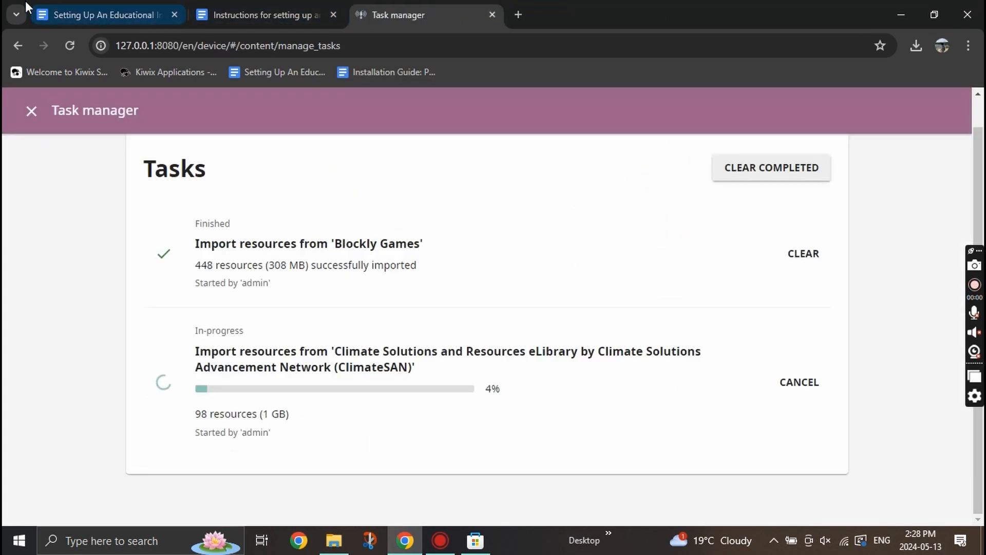
# Review step 1 of section E in the setup guide, then search Windows for 'command'.
pyautogui.click(66, 10)
pyautogui.scroll(-2, 273, 187)
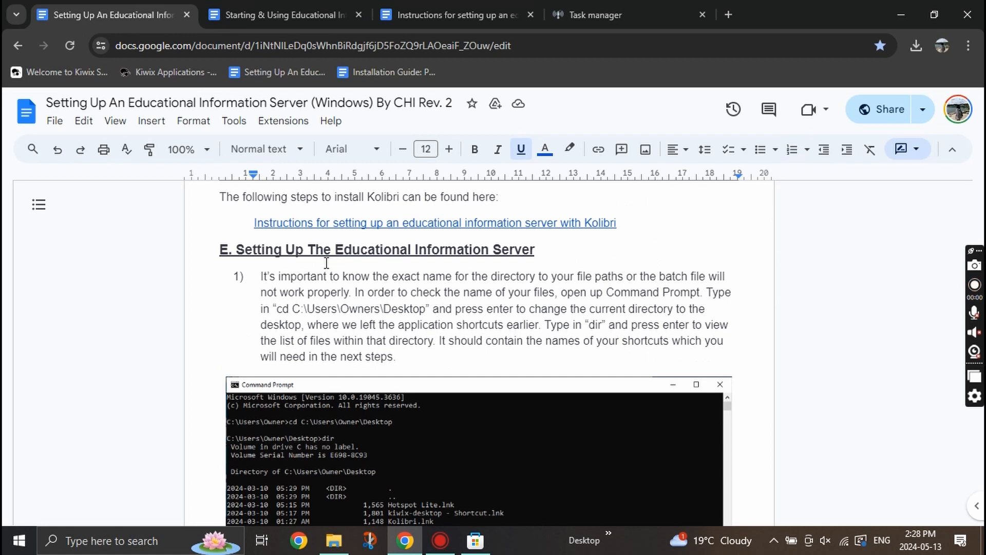
pyautogui.moveTo(238, 250); pyautogui.dragTo(584, 261)
pyautogui.click(633, 278)
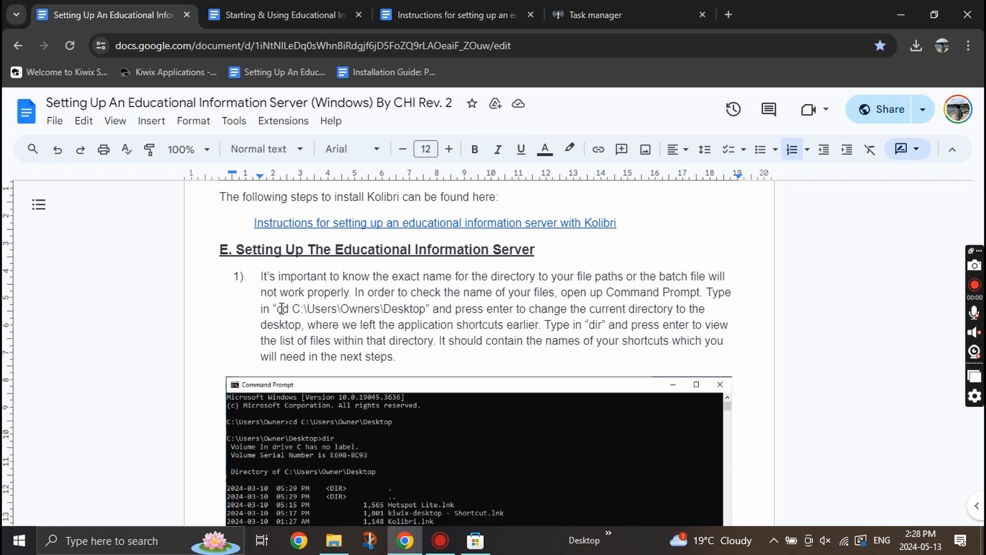
pyautogui.press('super')
pyautogui.write('command')
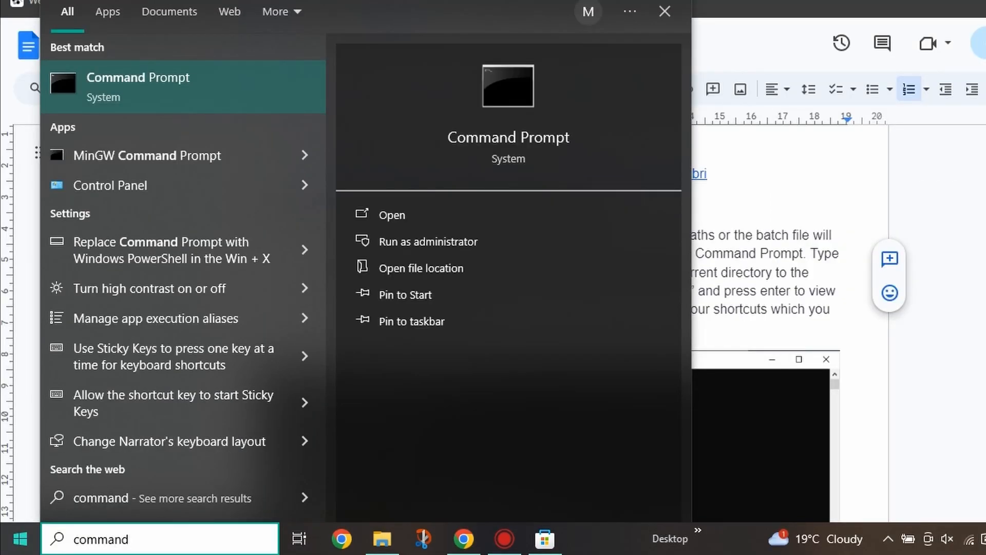
# Open Command Prompt and cd into the user's Desktop folder, correcting the user folder name.
pyautogui.press('Return')
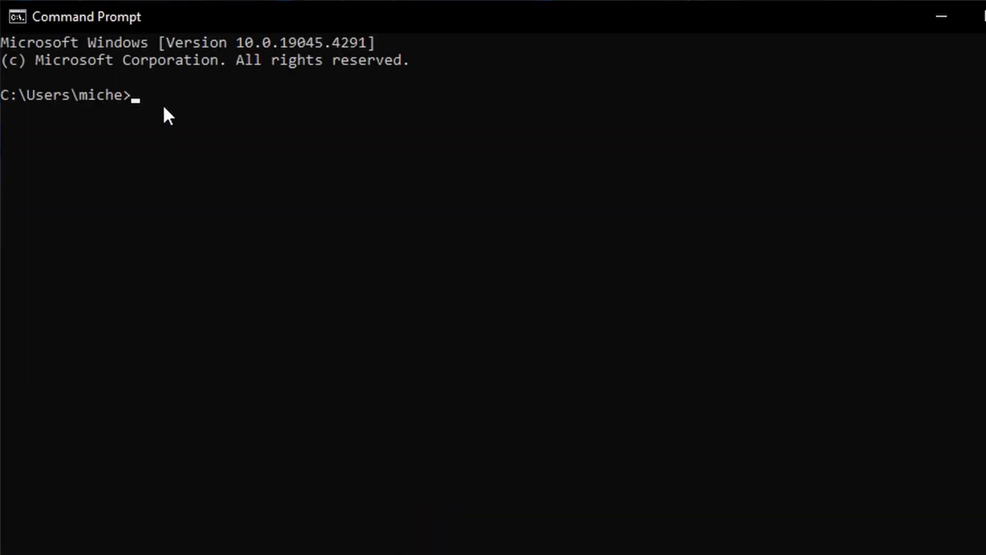
pyautogui.write('cd C:\\Users\\Owners\\Desktop')
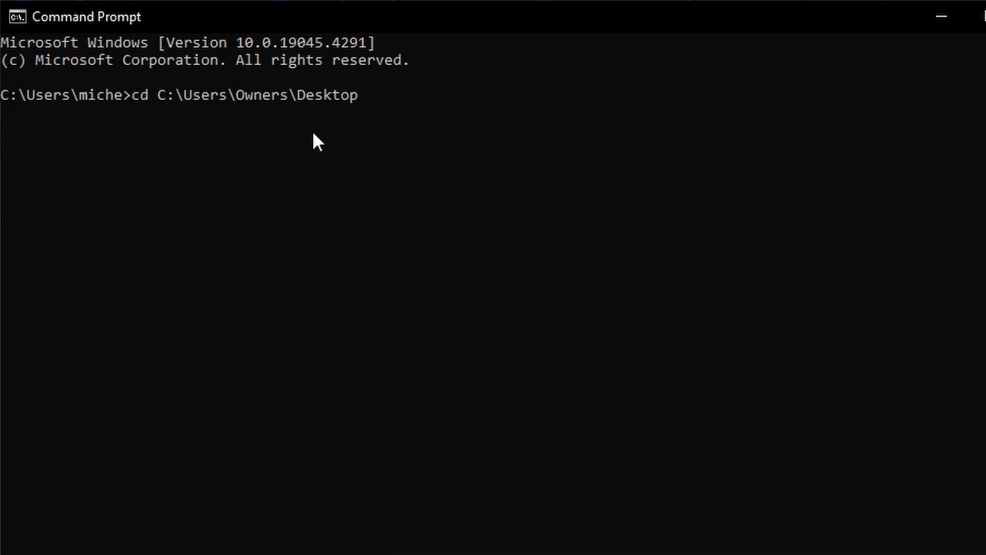
pyautogui.press('Return')
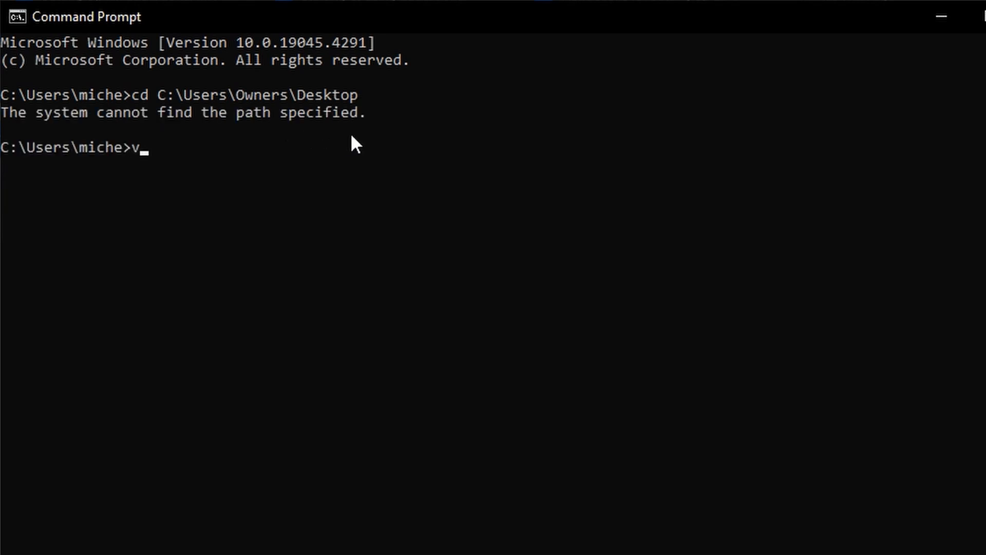
pyautogui.press('BackSpace')
pyautogui.write('cd C:\\Users\\Owners\\Desktop')
pyautogui.press('Left')
pyautogui.press('Left')
pyautogui.press('Left')
pyautogui.press('Left')
pyautogui.press('Left')
pyautogui.press('Left')
pyautogui.press('Left')
pyautogui.press('Left')
pyautogui.press('Left')
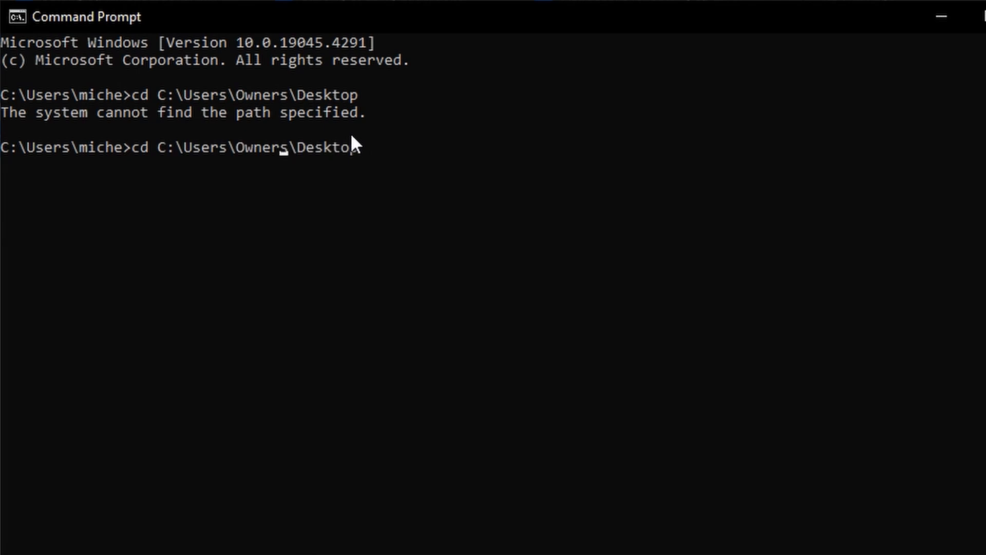
pyautogui.press('BackSpace')
pyautogui.press('BackSpace')
pyautogui.press('BackSpace')
pyautogui.press('BackSpace')
pyautogui.press('BackSpace')
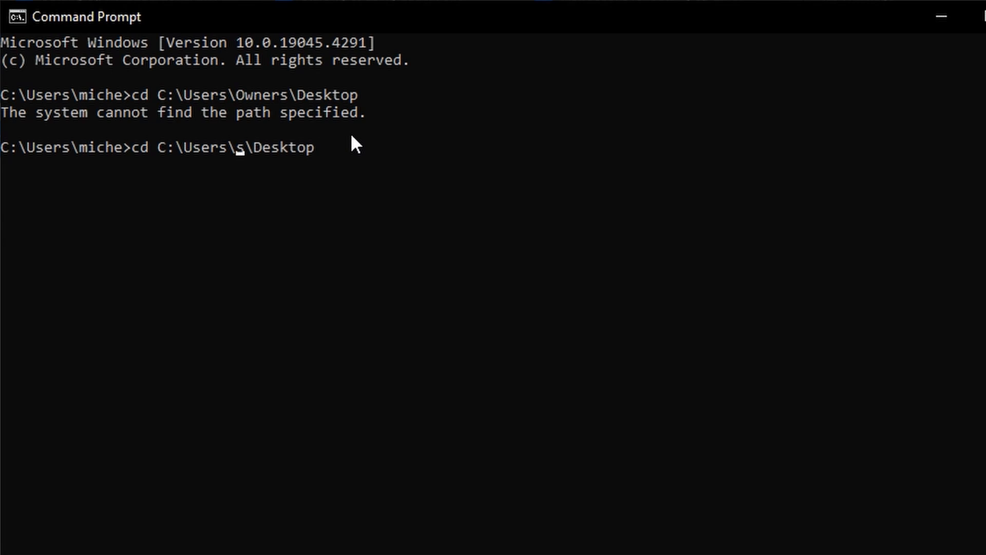
pyautogui.press('BackSpace')
pyautogui.write('miche')
pyautogui.press('Return')
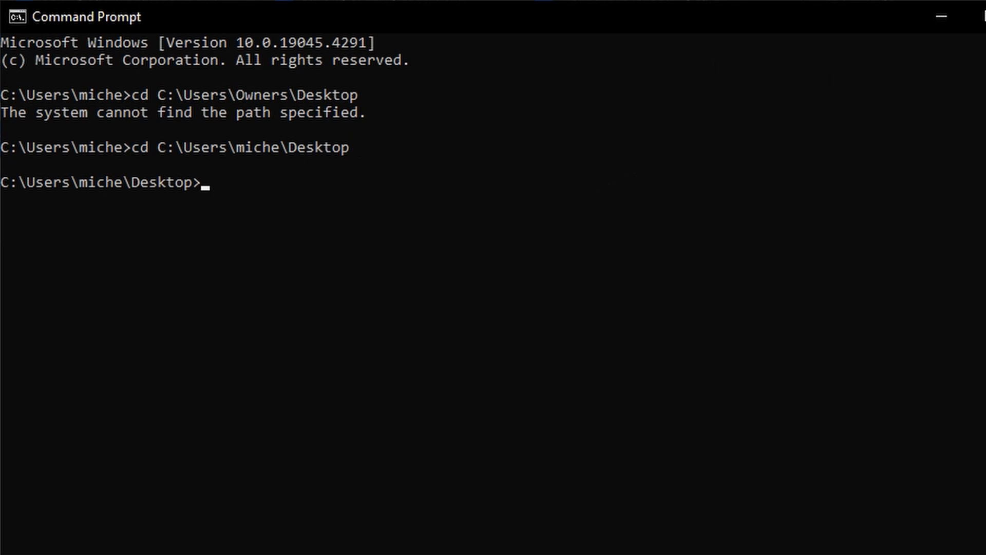
# Run dir to list the HotspotLite, kiwix-desktop and ScreenRec shortcuts on the Desktop.
pyautogui.write('dir')
pyautogui.press('Return')
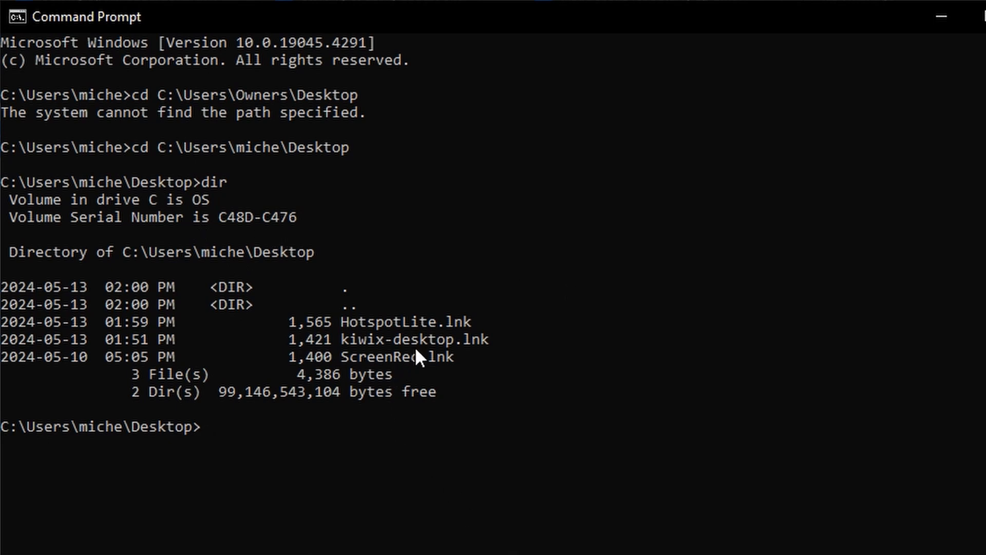
pyautogui.moveTo(337, 318); pyautogui.dragTo(383, 333)
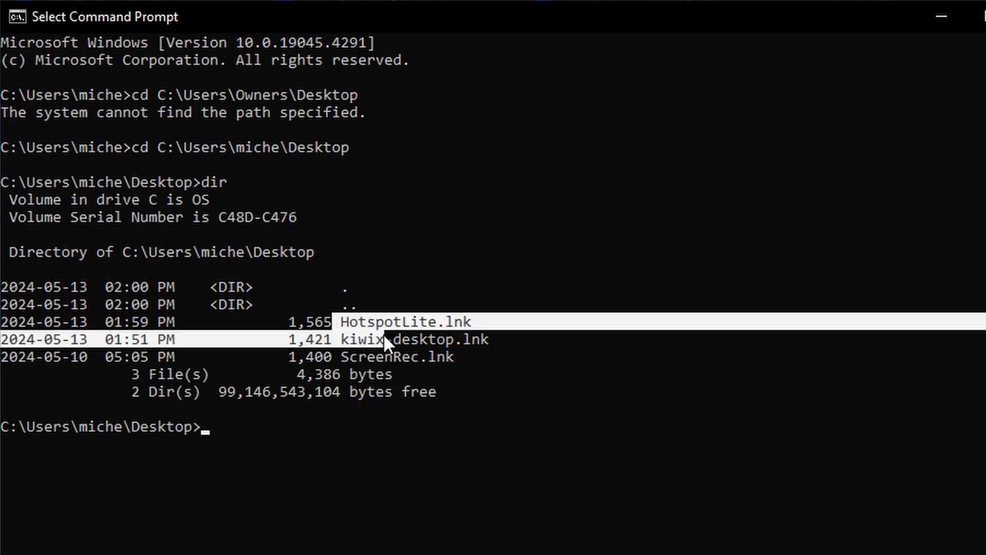
pyautogui.click(647, 354)
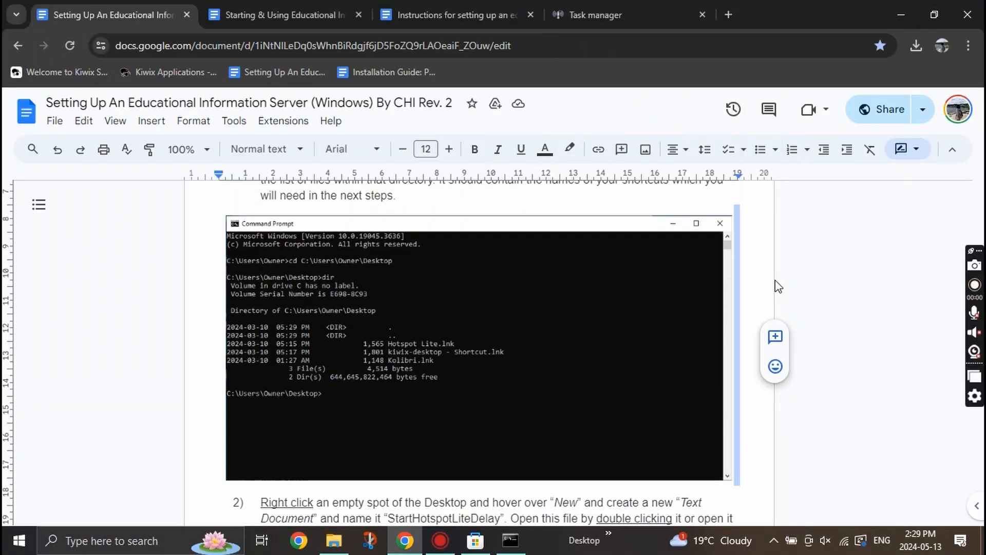
# Open the file location of the Kolibri shortcut from its Start menu tile.
pyautogui.scroll(-3, 529, 353)
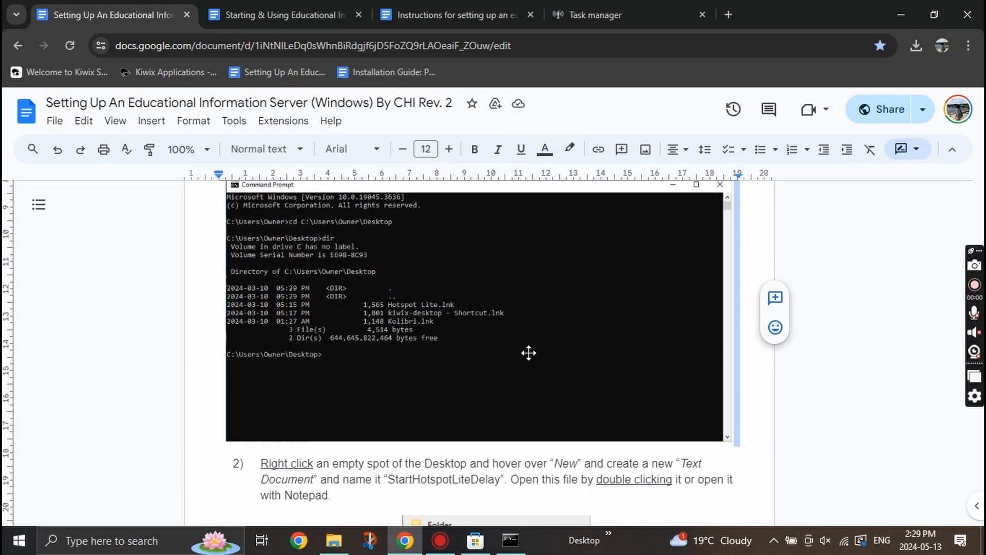
pyautogui.scroll(-1, 390, 354)
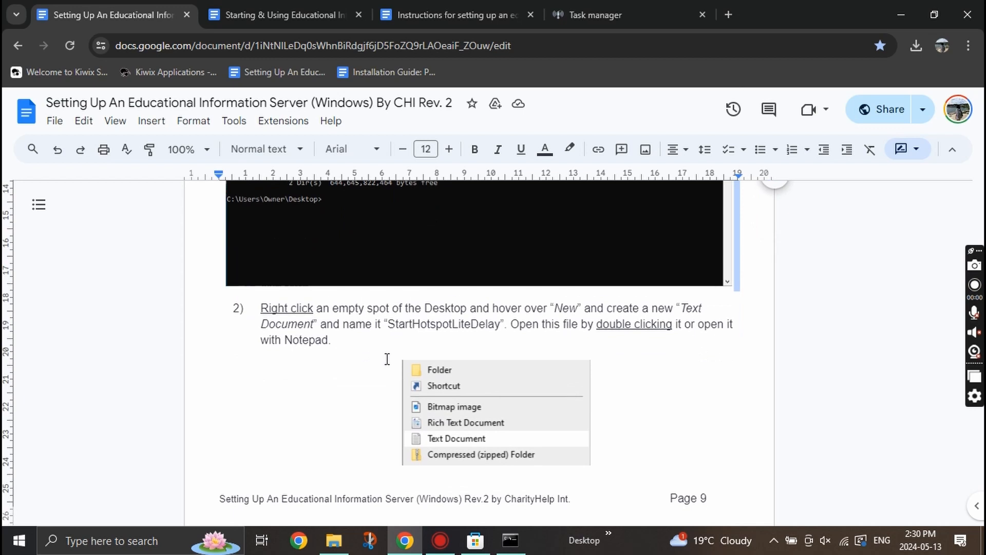
pyautogui.click(27, 539)
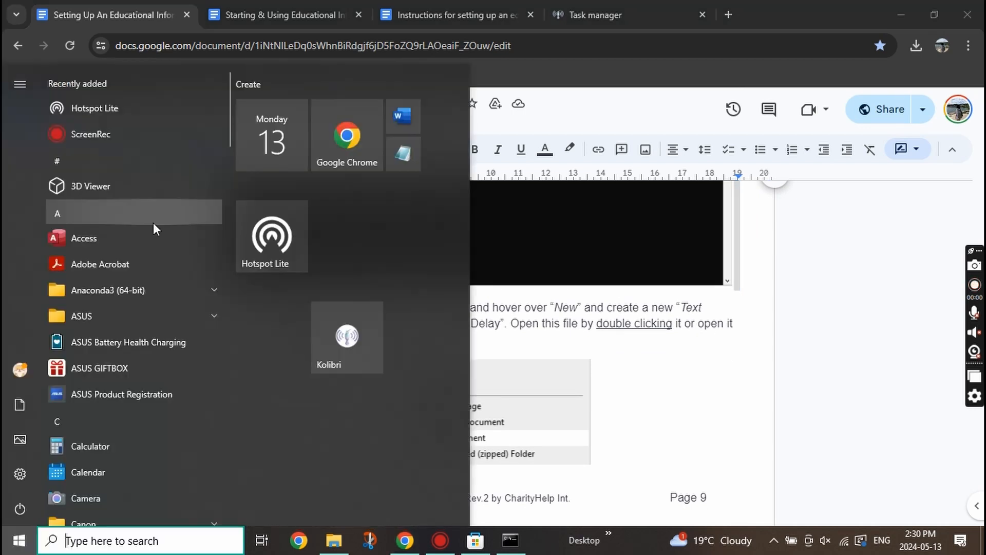
pyautogui.rightClick(339, 330)
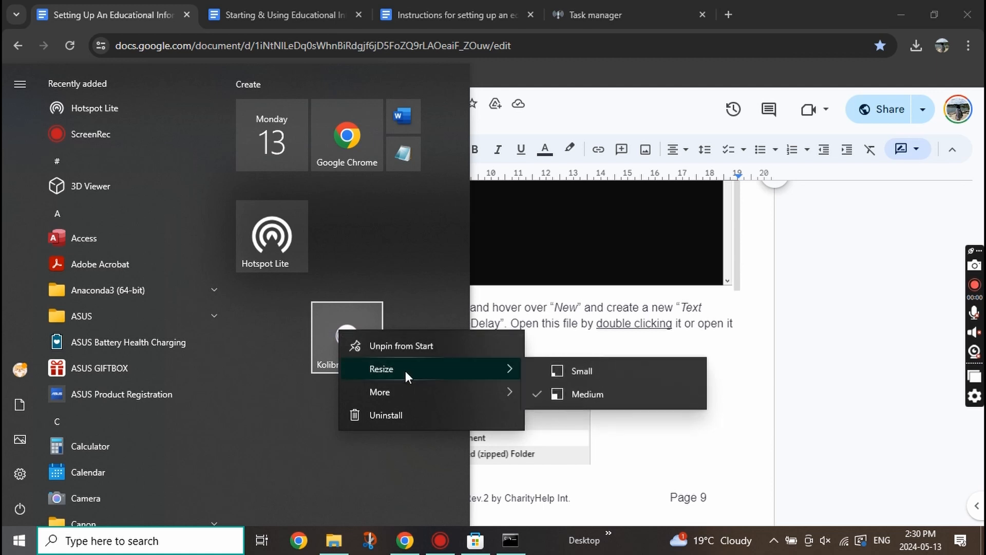
pyautogui.moveTo(457, 393)
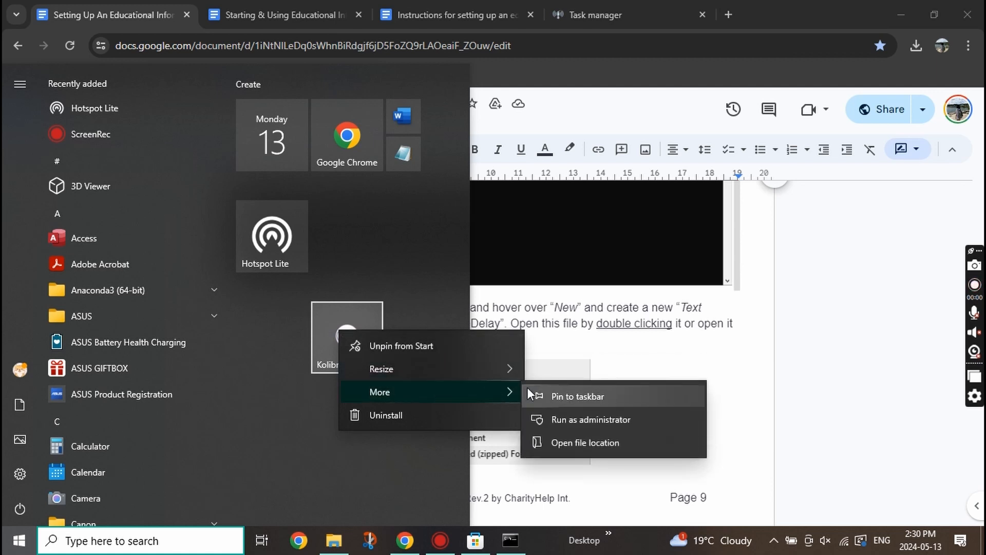
pyautogui.click(581, 442)
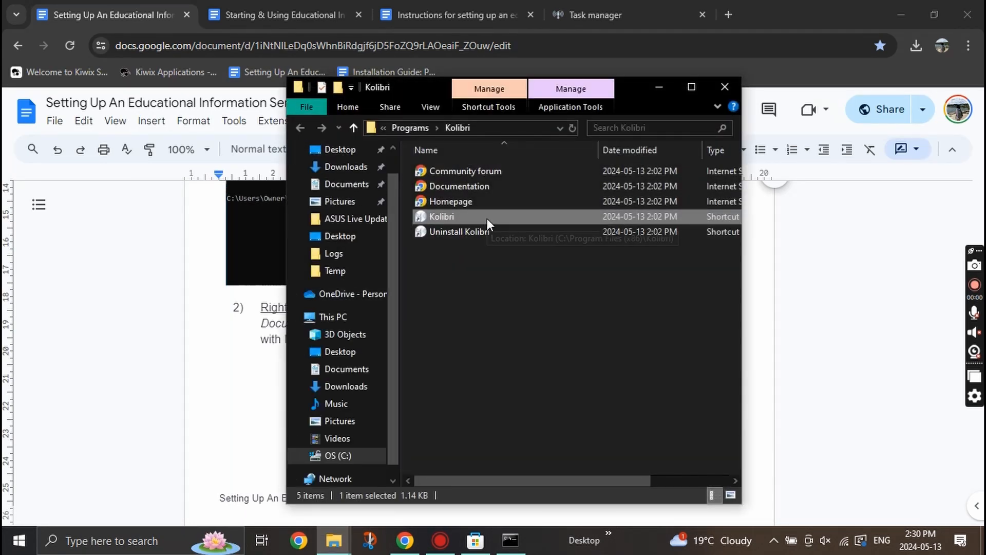
pyautogui.doubleClick(487, 217)
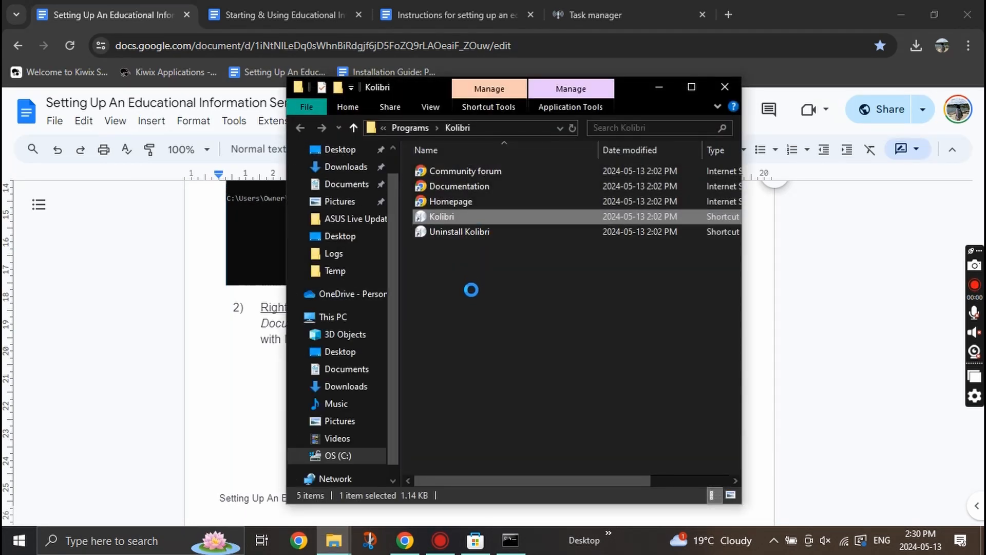
# Create a Kolibri shortcut on the Desktop and rerun dir to confirm Kolibri.lnk.
pyautogui.rightClick(485, 217)
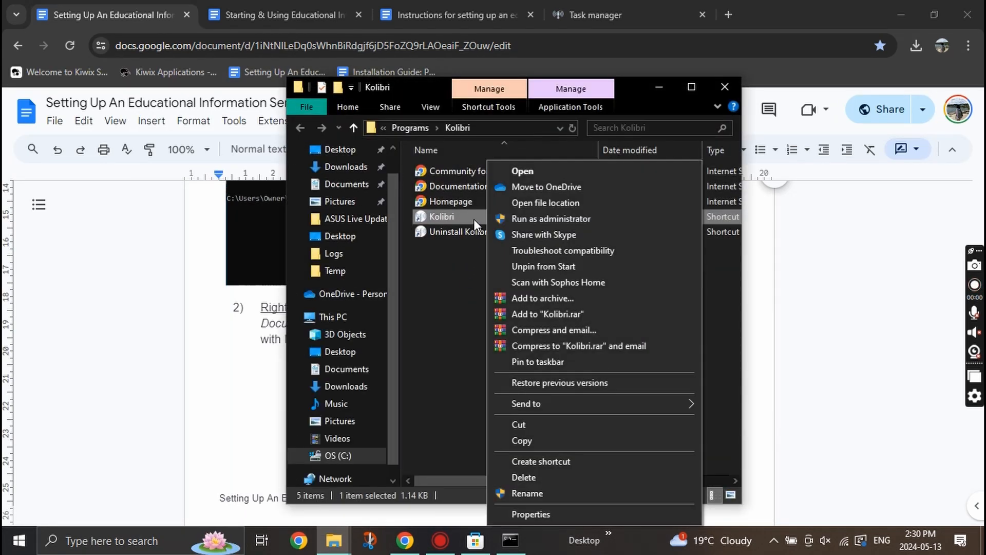
pyautogui.click(545, 460)
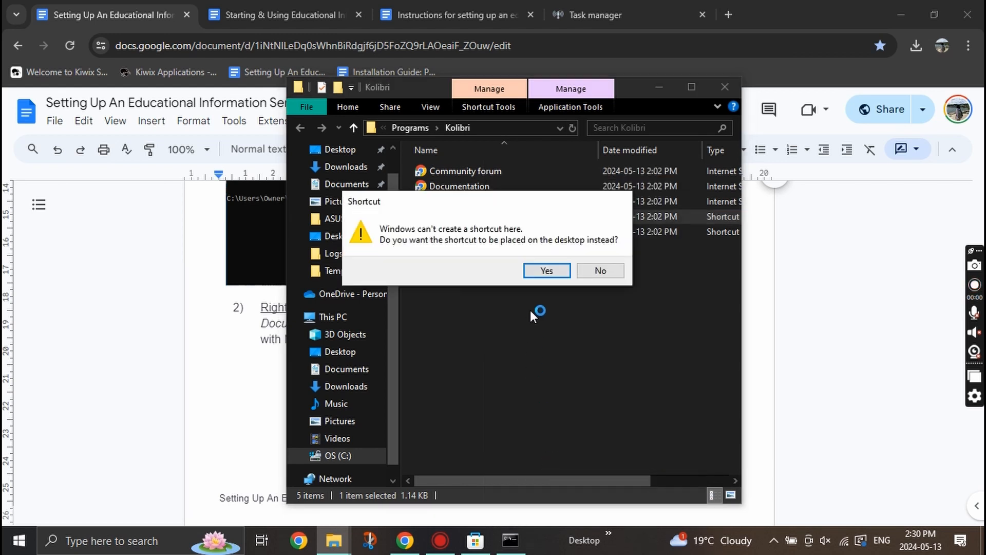
pyautogui.click(545, 271)
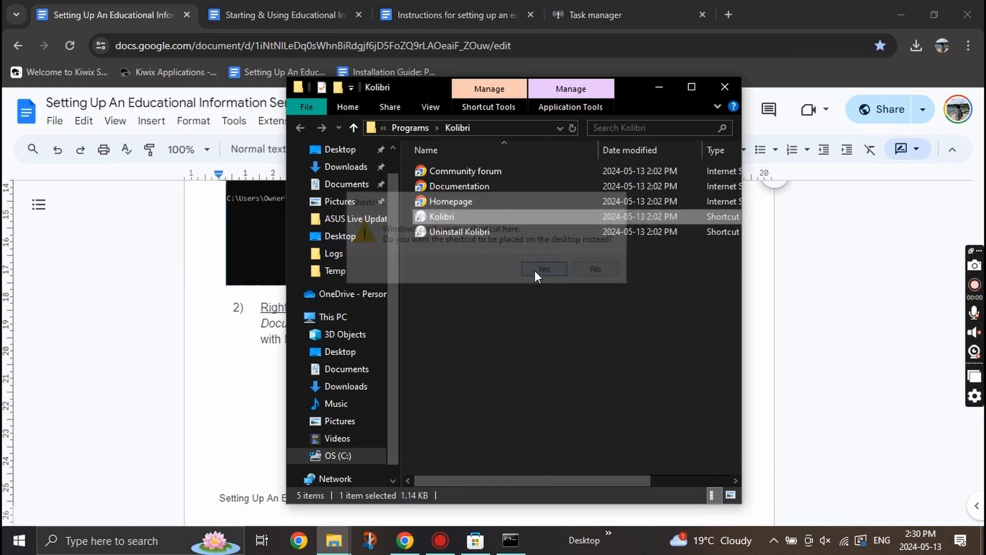
pyautogui.click(347, 357)
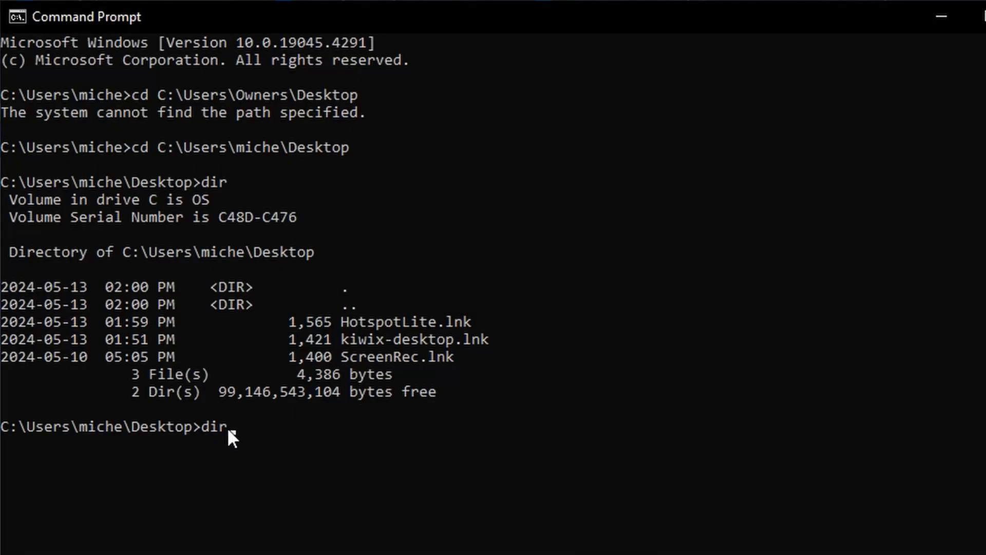
pyautogui.press('Return')
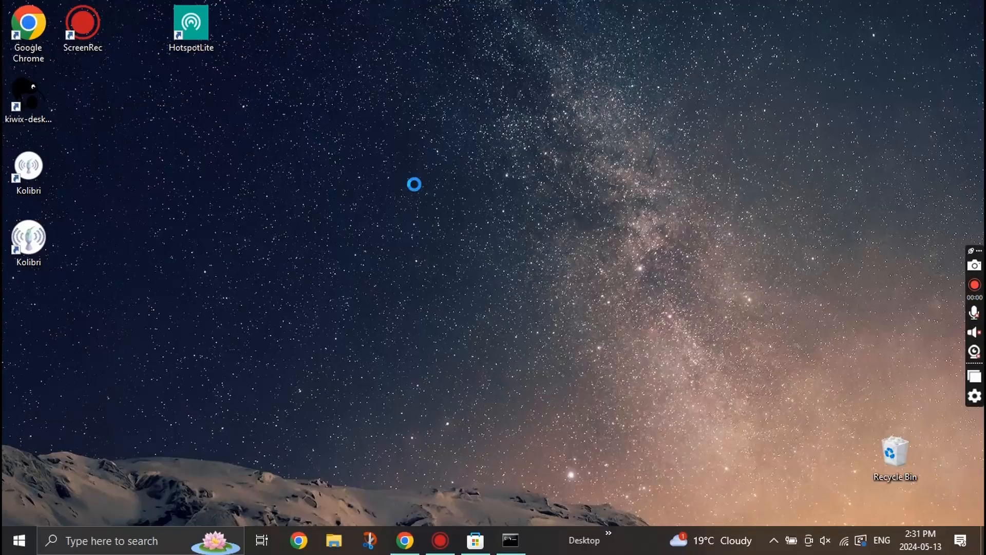
# Create a desktop text file named StartHotspotLiteDelay and select the step 3 batch script.
pyautogui.rightClick(415, 184)
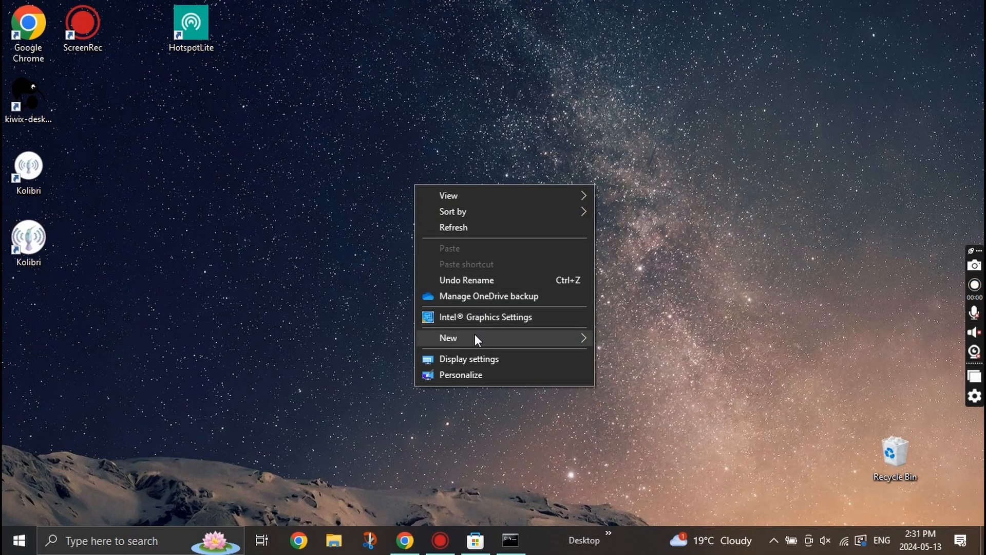
pyautogui.moveTo(475, 334)
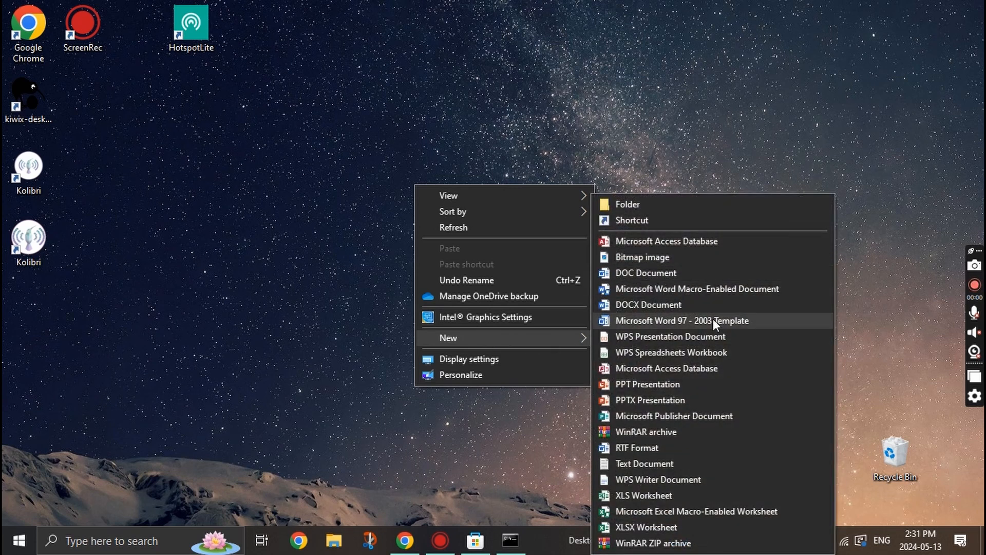
pyautogui.click(683, 465)
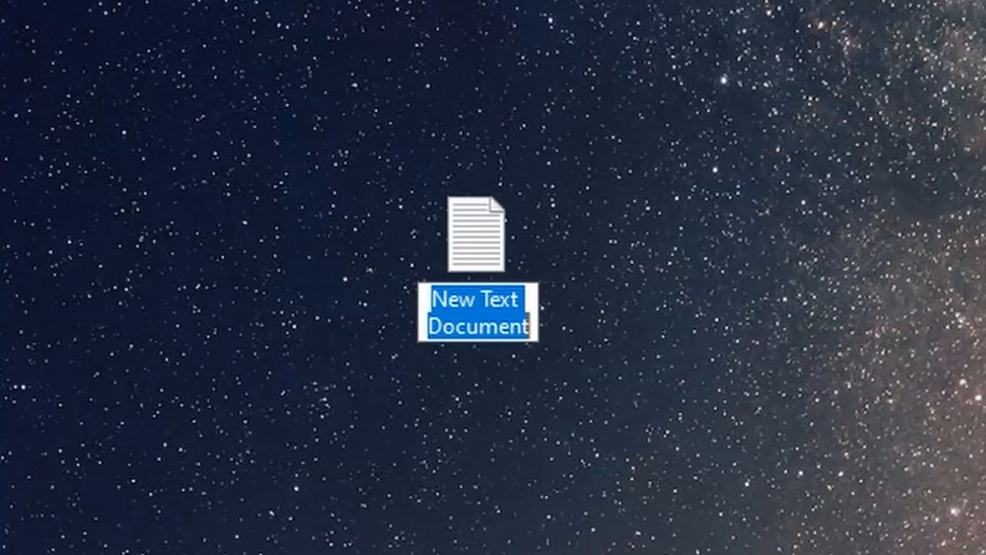
pyautogui.write('StartHotspotLiteDelay')
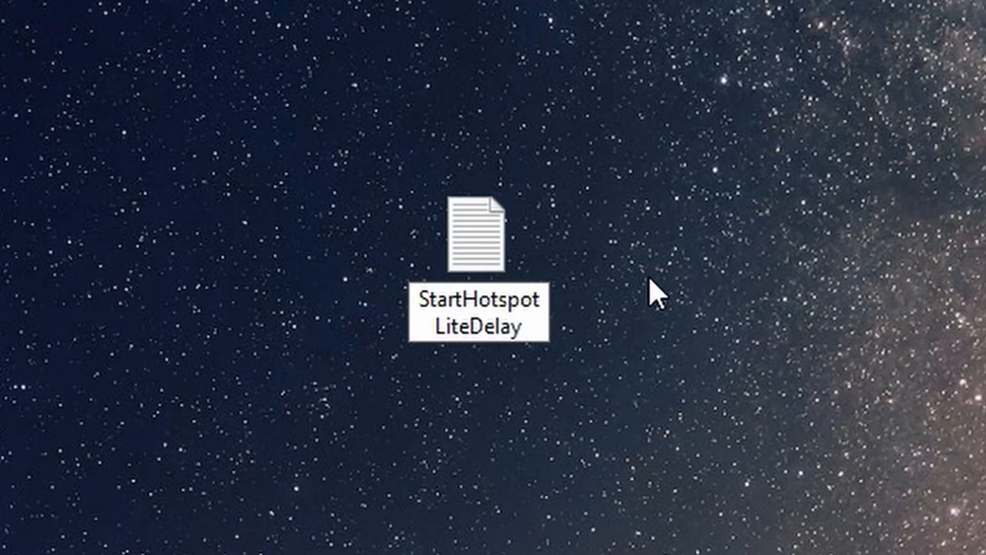
pyautogui.press('Return')
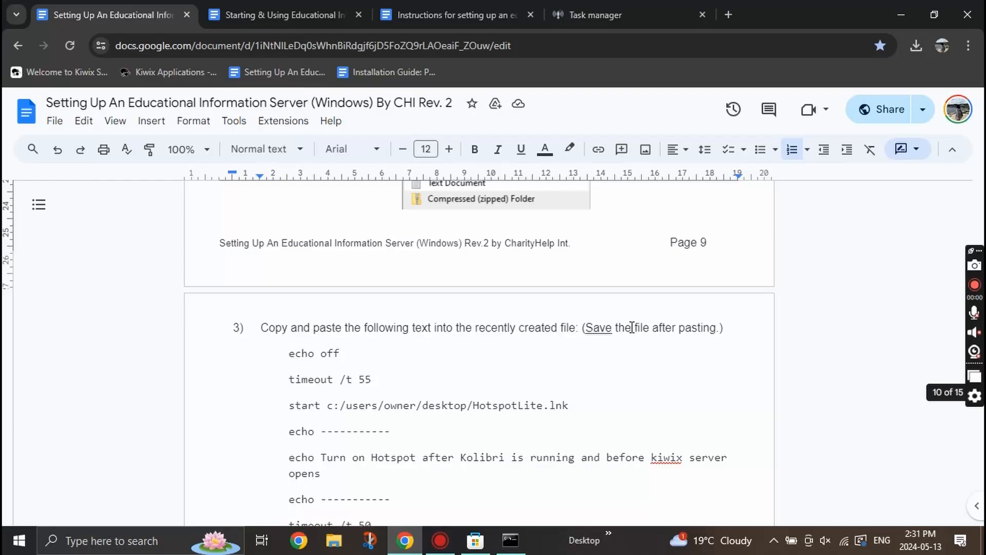
pyautogui.scroll(-2, 631, 327)
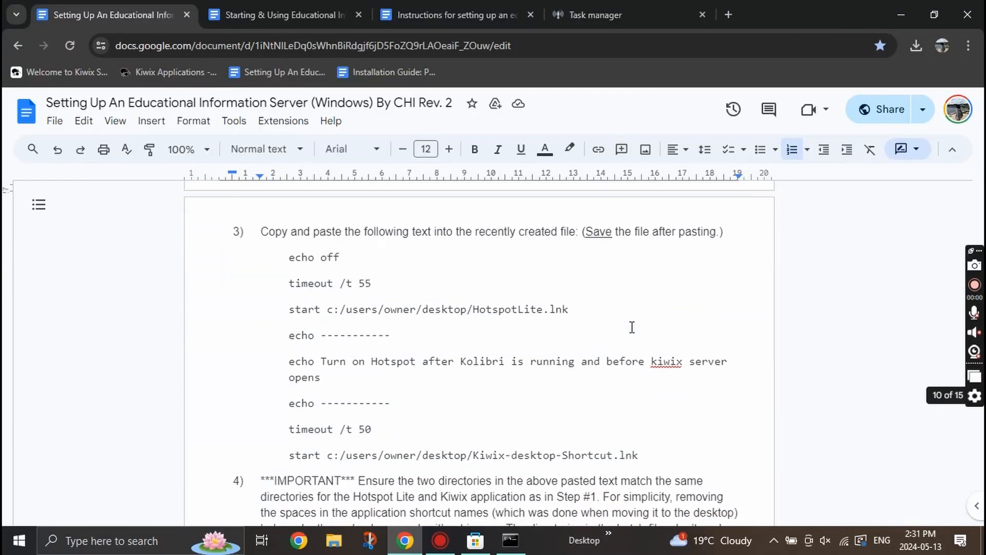
pyautogui.moveTo(290, 257); pyautogui.dragTo(639, 448)
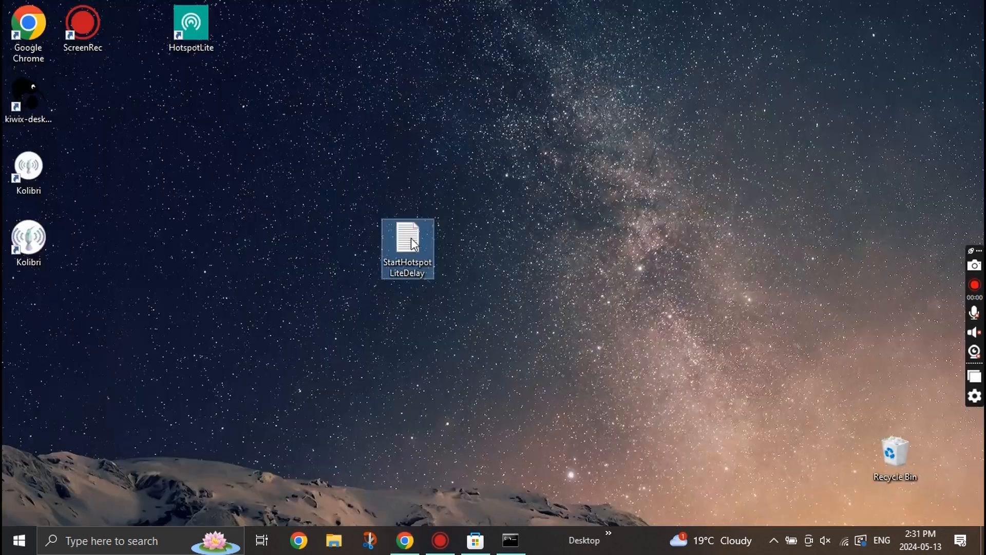
# Paste the script into StartHotspotLiteDelay, replace 'owner' in both paths with the user folder, and save.
pyautogui.doubleClick(411, 239)
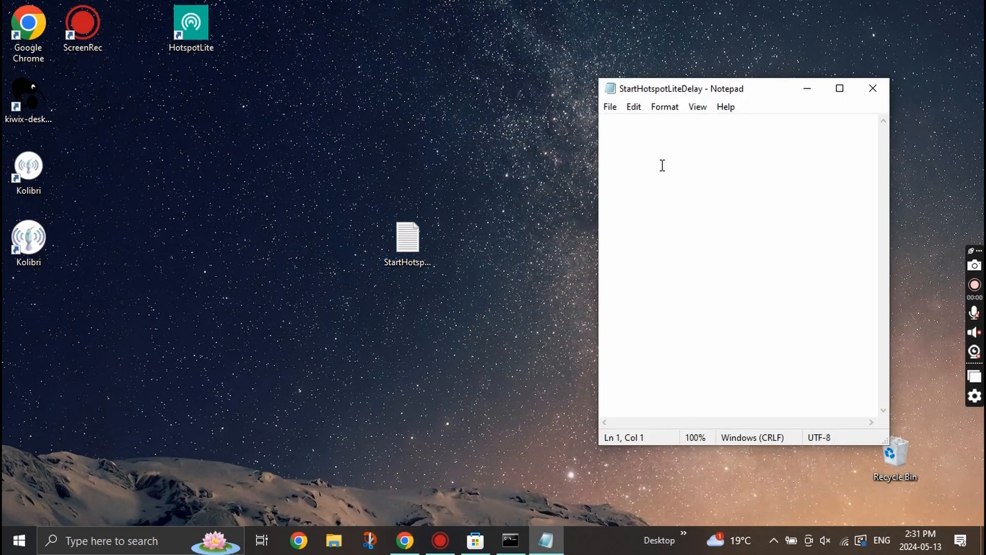
pyautogui.hotkey('ctrl', 'v')
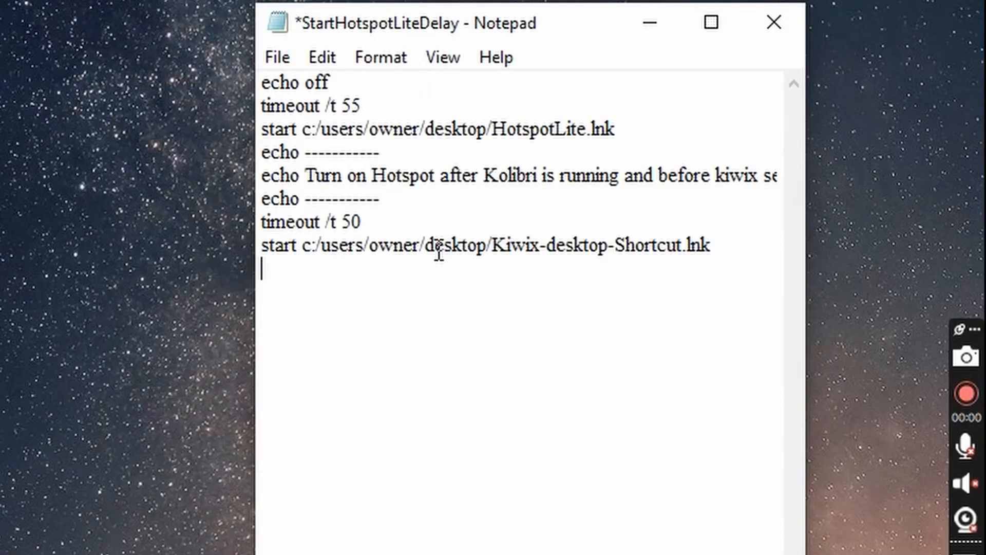
pyautogui.click(422, 247)
pyautogui.moveTo(423, 248); pyautogui.dragTo(377, 255)
pyautogui.write('miche')
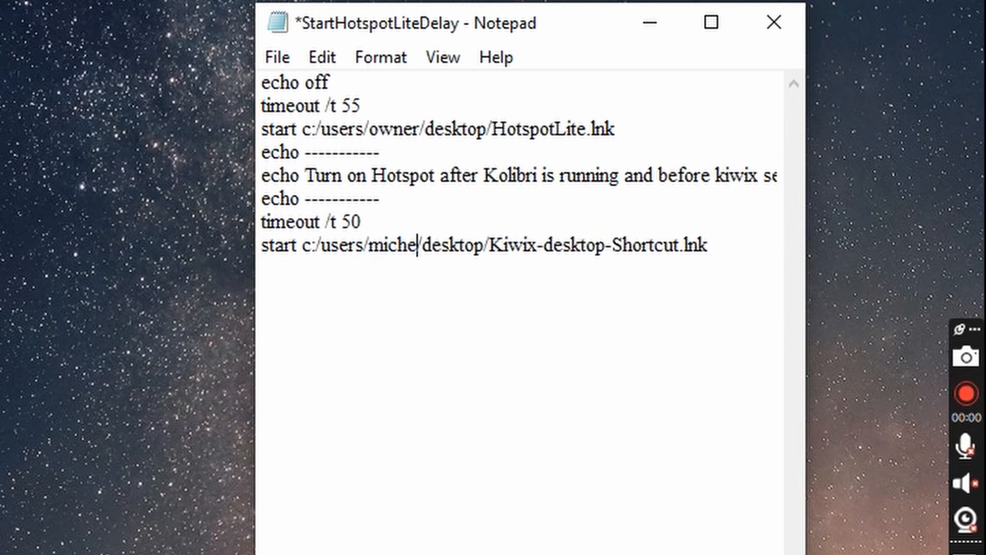
pyautogui.click(587, 320)
pyautogui.moveTo(420, 128); pyautogui.dragTo(369, 129)
pyautogui.write('miche')
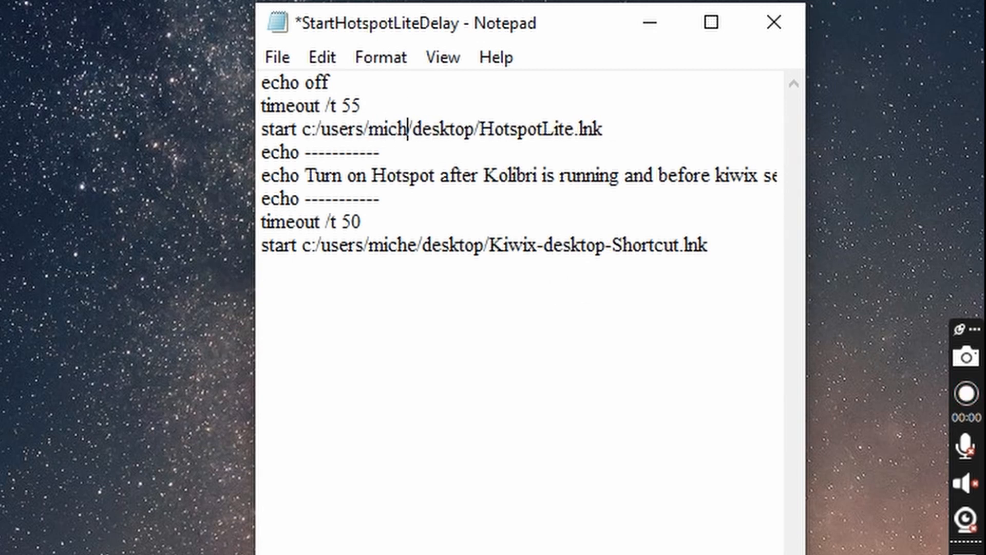
pyautogui.click(451, 326)
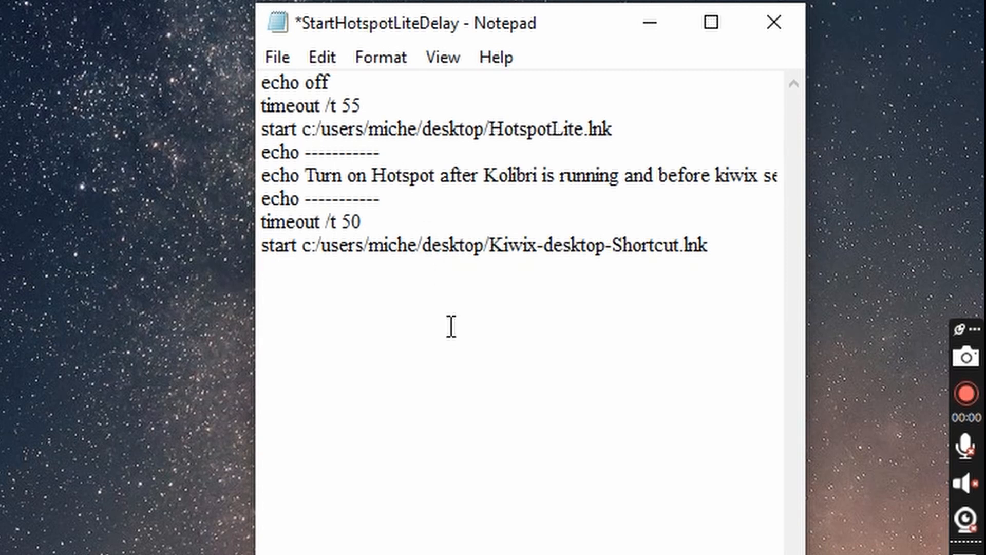
pyautogui.hotkey('ctrl', 's')
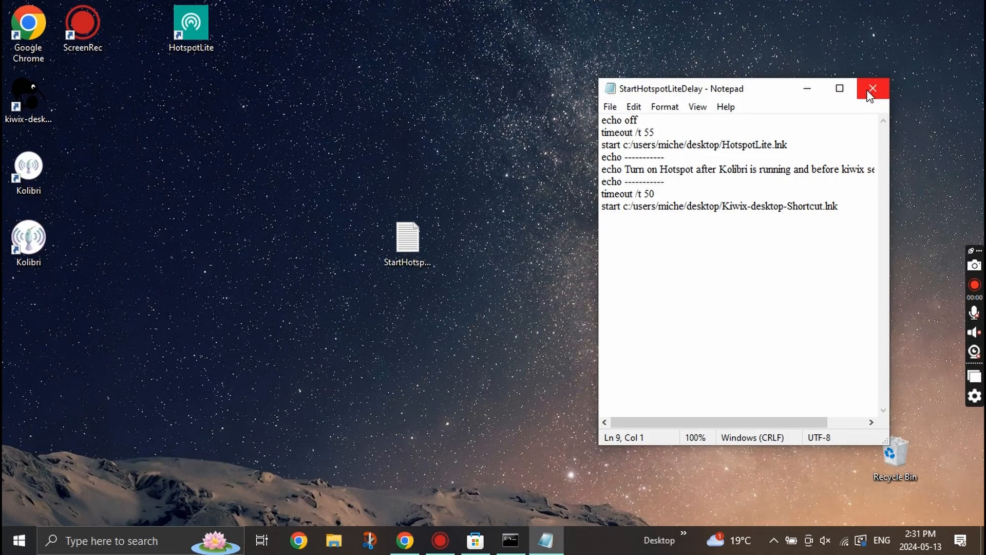
pyautogui.click(869, 91)
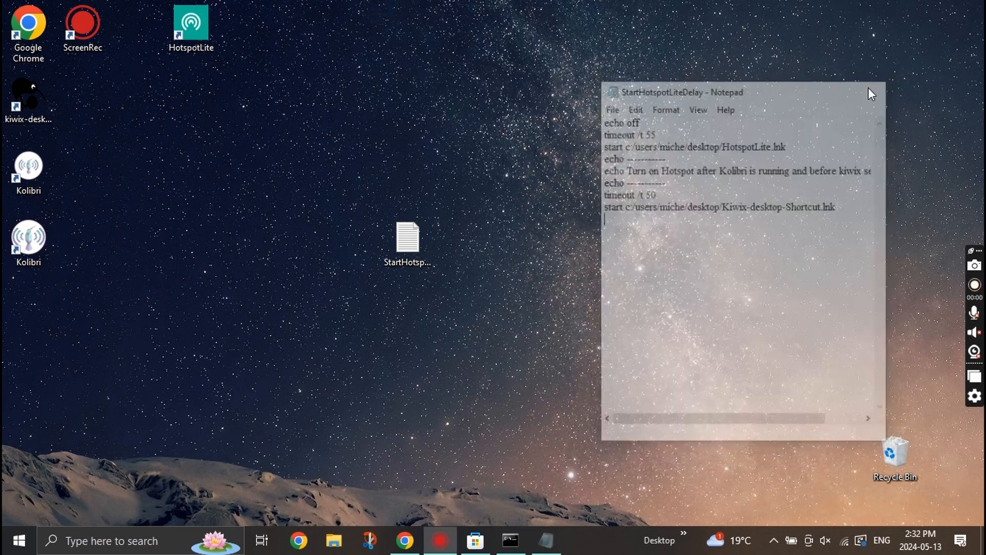
# Open shell:startup and move StartHotspotLiteDelay from the desktop into the Startup folder.
pyautogui.click(408, 540)
pyautogui.press('super+r')
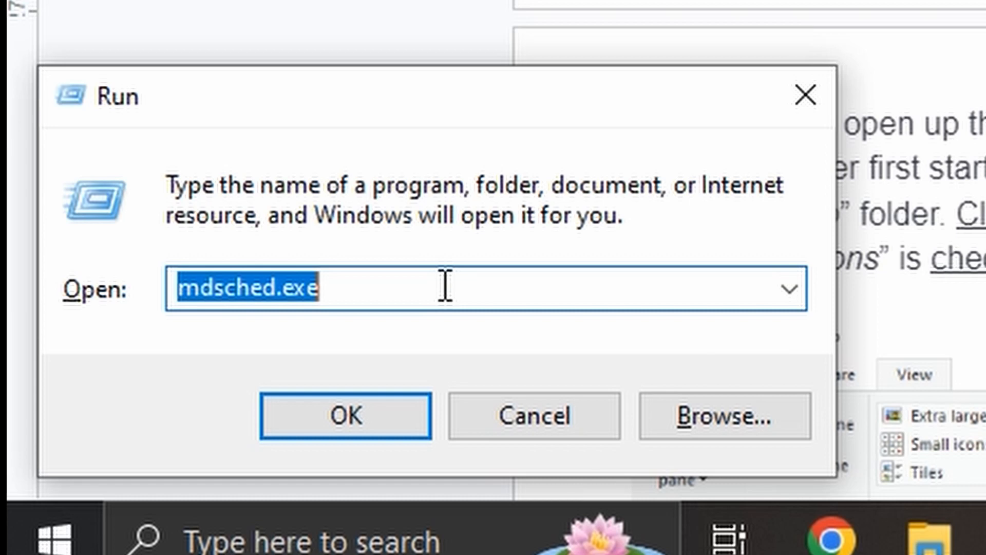
pyautogui.write('shell:')
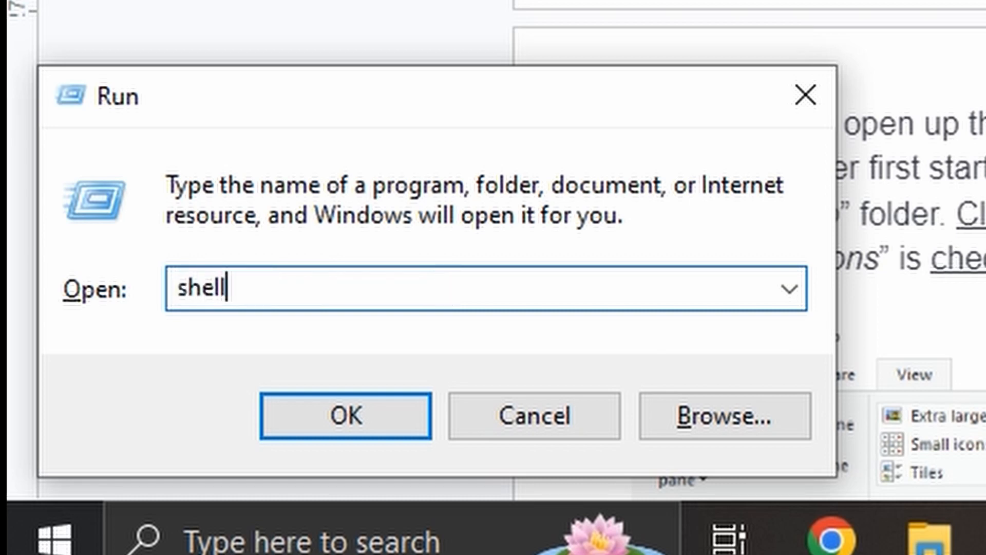
pyautogui.write('startup')
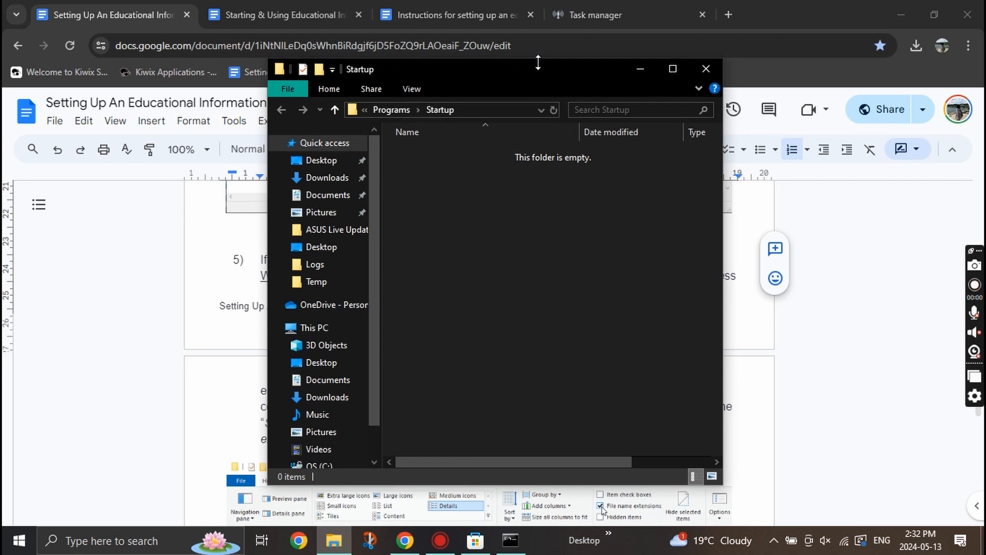
pyautogui.moveTo(533, 75); pyautogui.dragTo(560, 98)
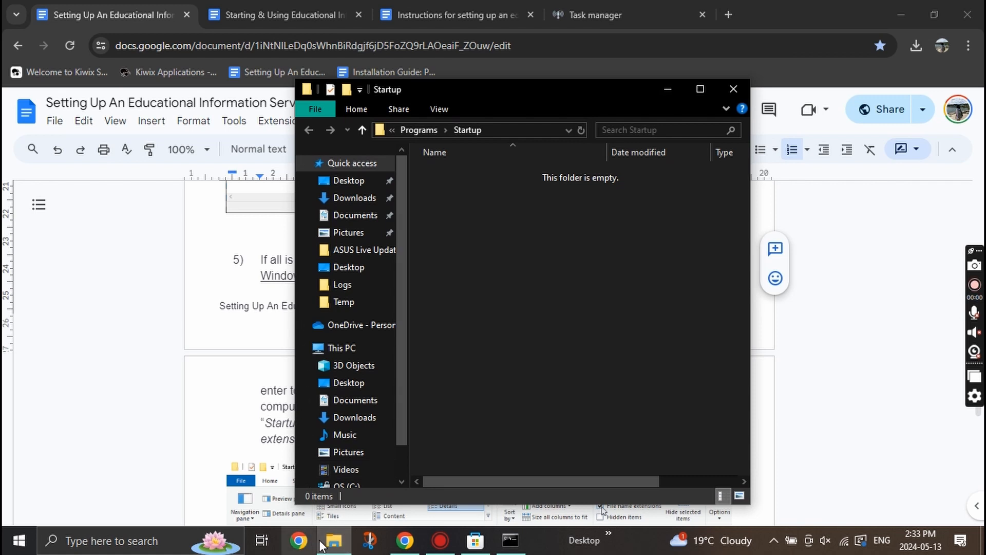
pyautogui.moveTo(329, 546)
pyautogui.click(902, 23)
pyautogui.moveTo(588, 106); pyautogui.dragTo(766, 67)
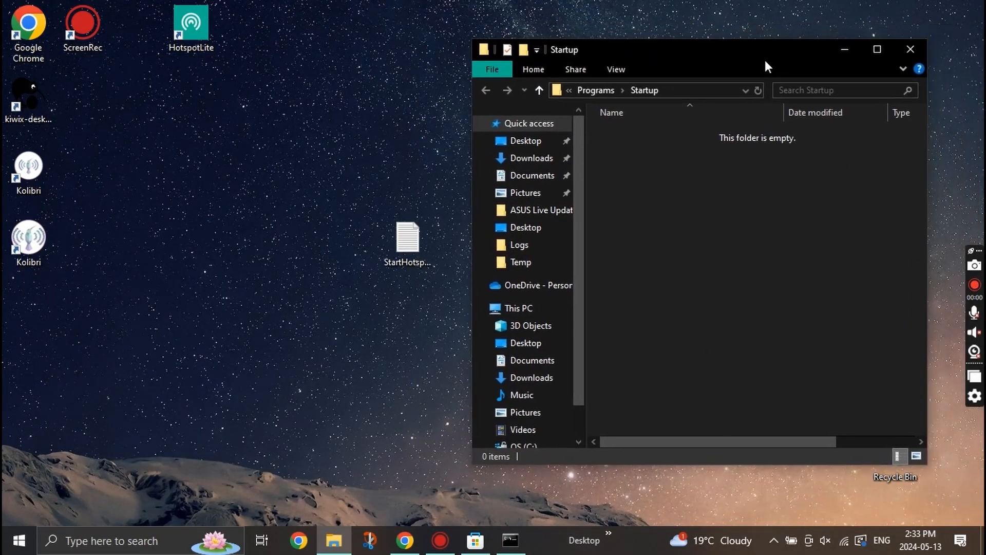
pyautogui.moveTo(406, 251); pyautogui.dragTo(692, 175)
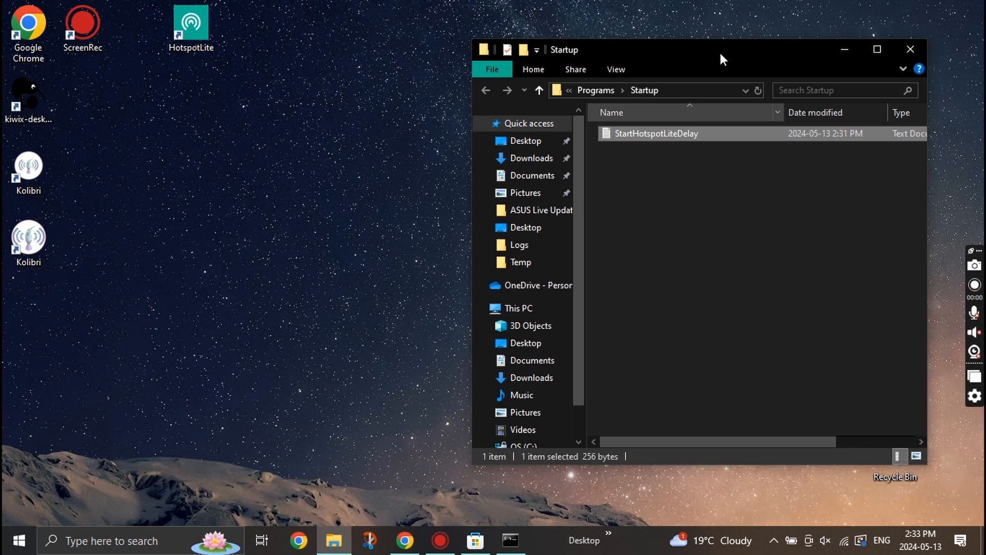
pyautogui.moveTo(720, 54); pyautogui.dragTo(578, 57)
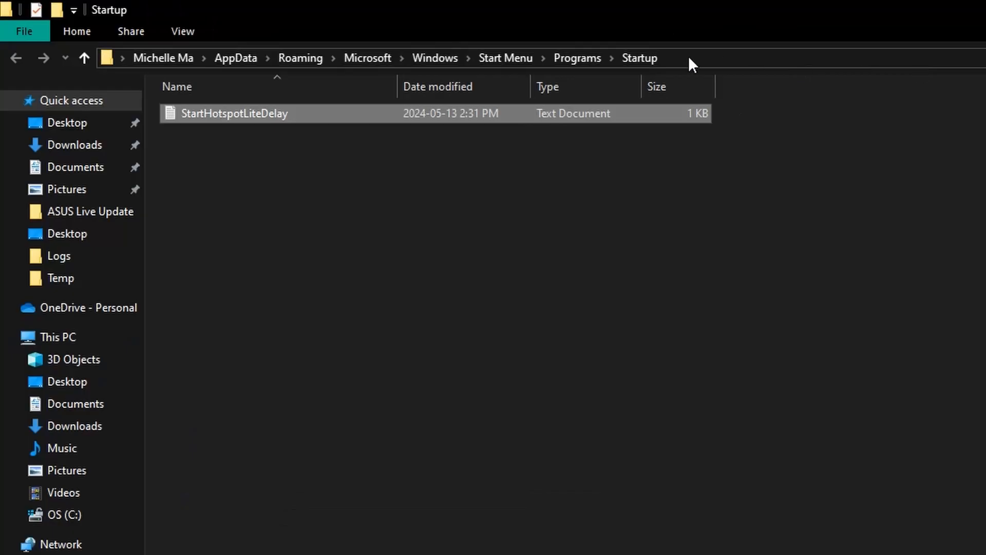
# Turn on File name extensions in the Startup folder's View options.
pyautogui.click(185, 32)
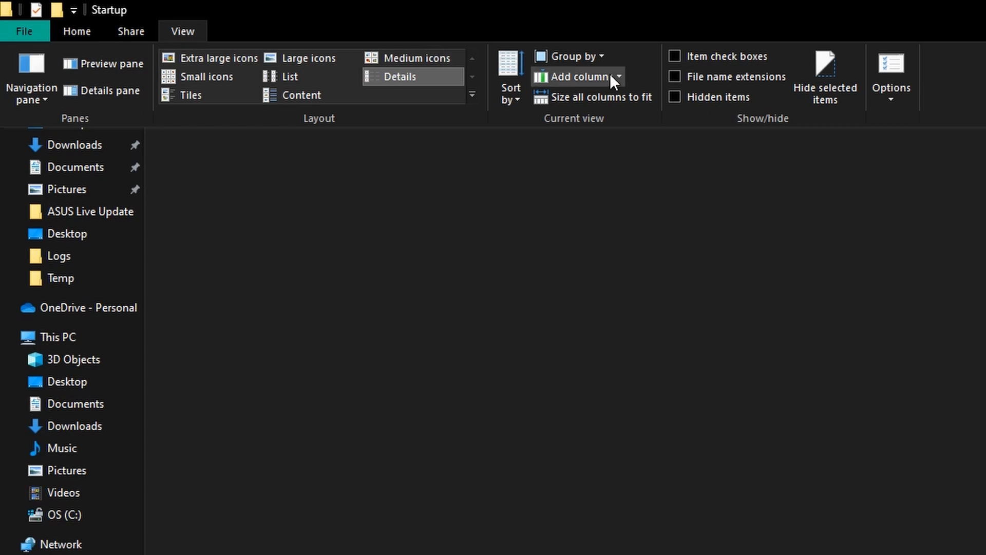
pyautogui.click(674, 76)
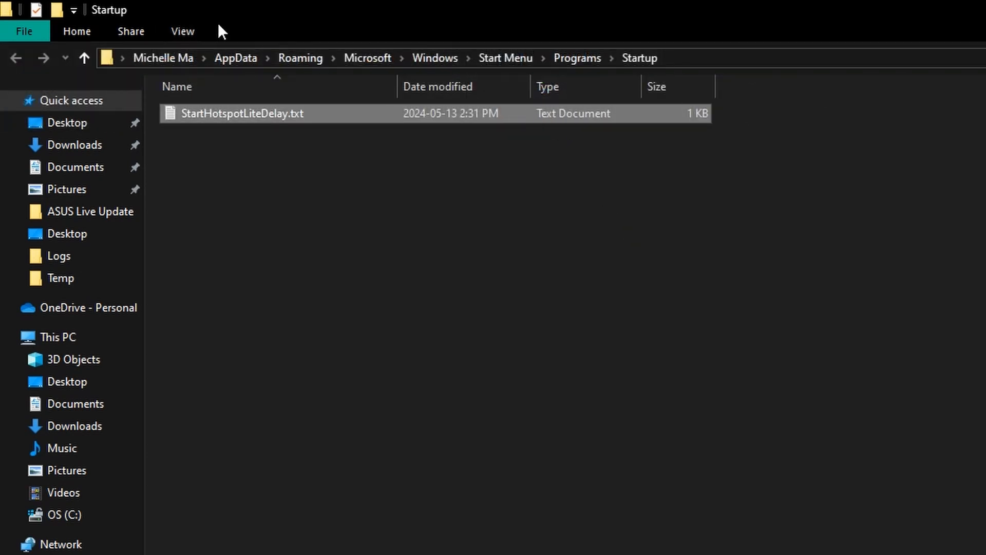
pyautogui.click(192, 30)
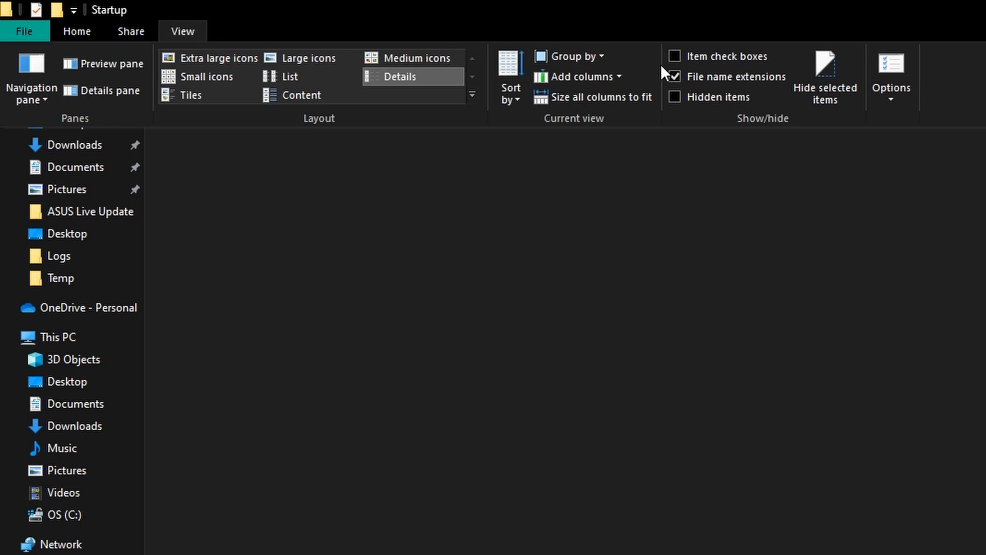
pyautogui.click(681, 206)
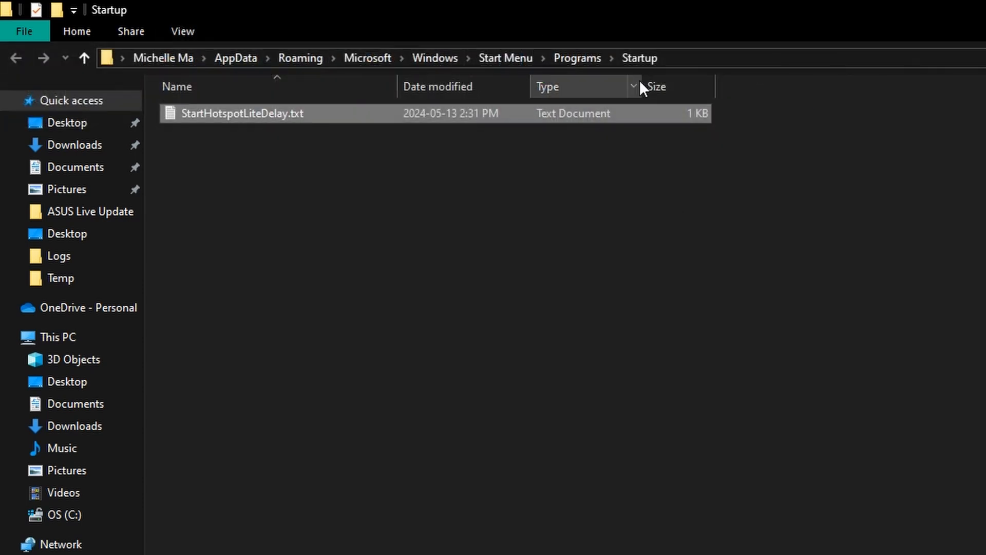
pyautogui.click(513, 235)
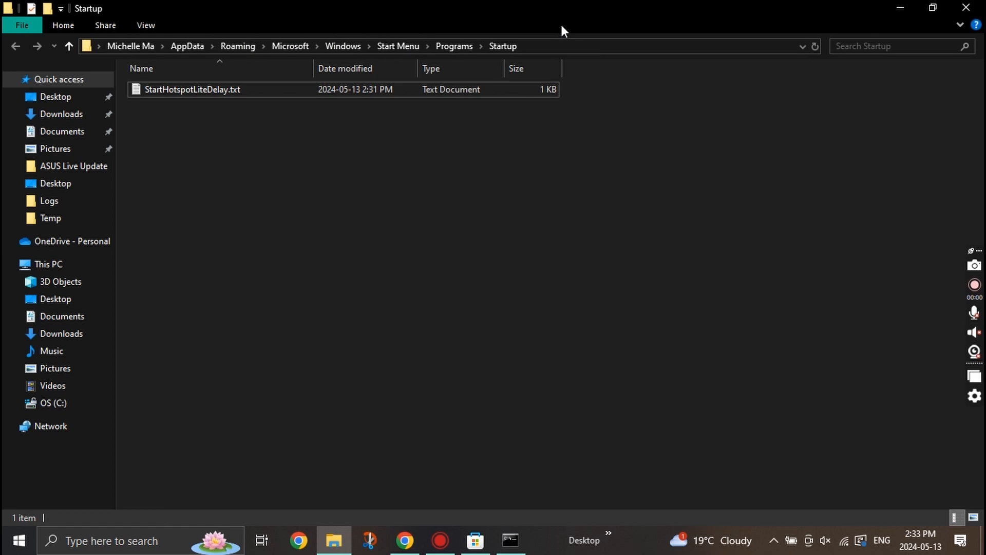
pyautogui.moveTo(562, 10); pyautogui.dragTo(588, 81)
# Rename StartHotspotLiteDelay.txt to StartHotspotLiteDelay.bat and accept the extension change.
pyautogui.click(595, 156)
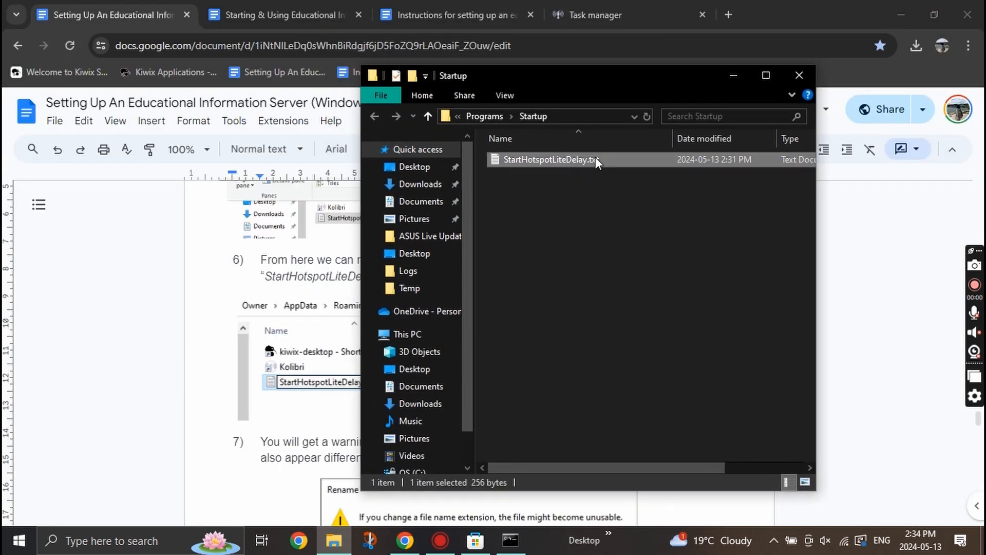
pyautogui.rightClick(594, 156)
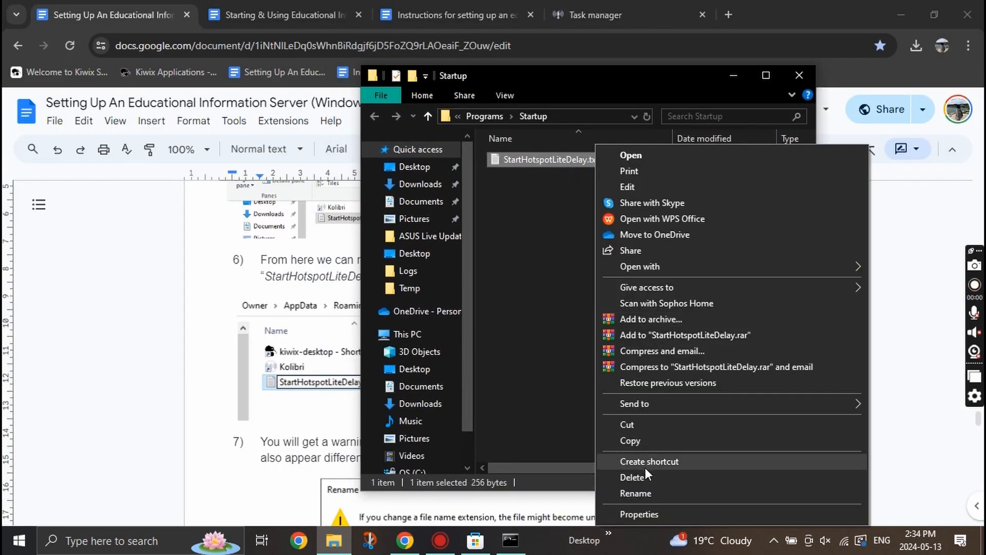
pyautogui.click(642, 492)
pyautogui.press('Right')
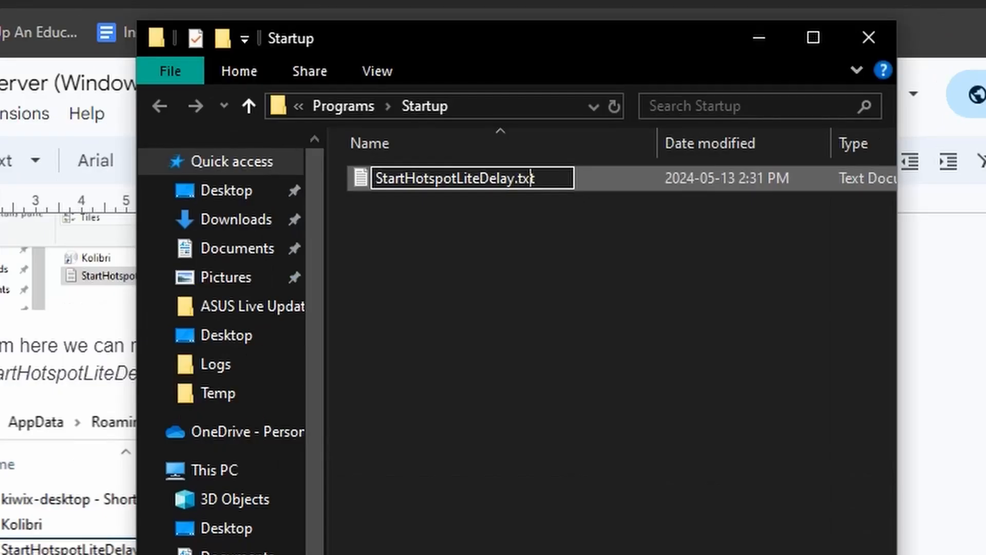
pyautogui.press('BackSpace')
pyautogui.press('BackSpace')
pyautogui.press('BackSpace')
pyautogui.write('bat')
pyautogui.press('Return')
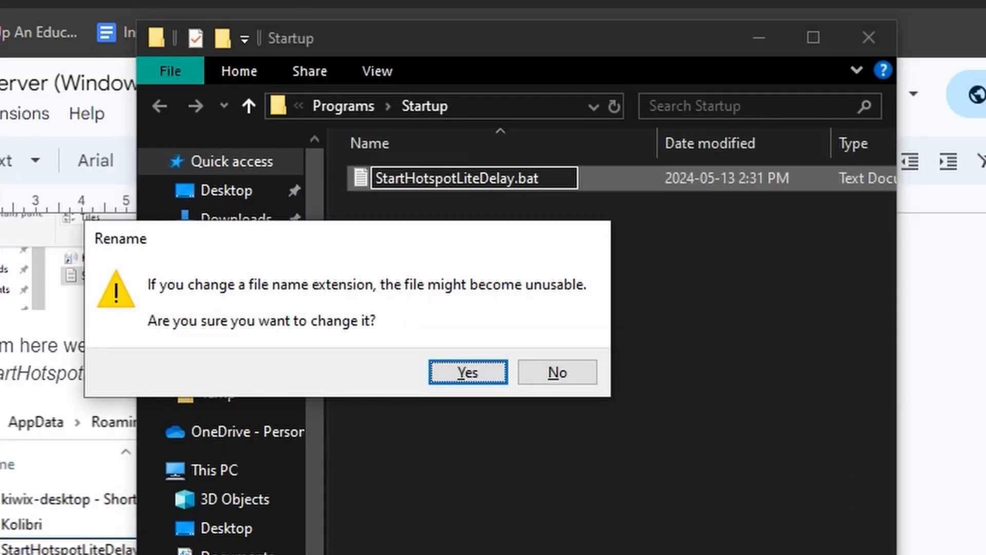
pyautogui.click(433, 371)
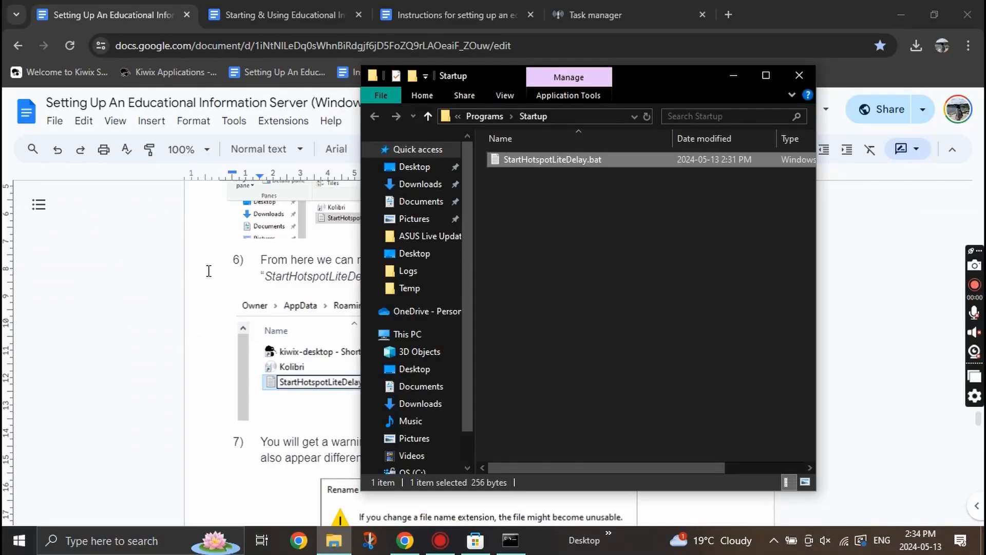
pyautogui.scroll(-10, 209, 270)
# Run StartHotspotLiteDelay.bat as a test, skipping its first wait.
pyautogui.doubleClick(592, 159)
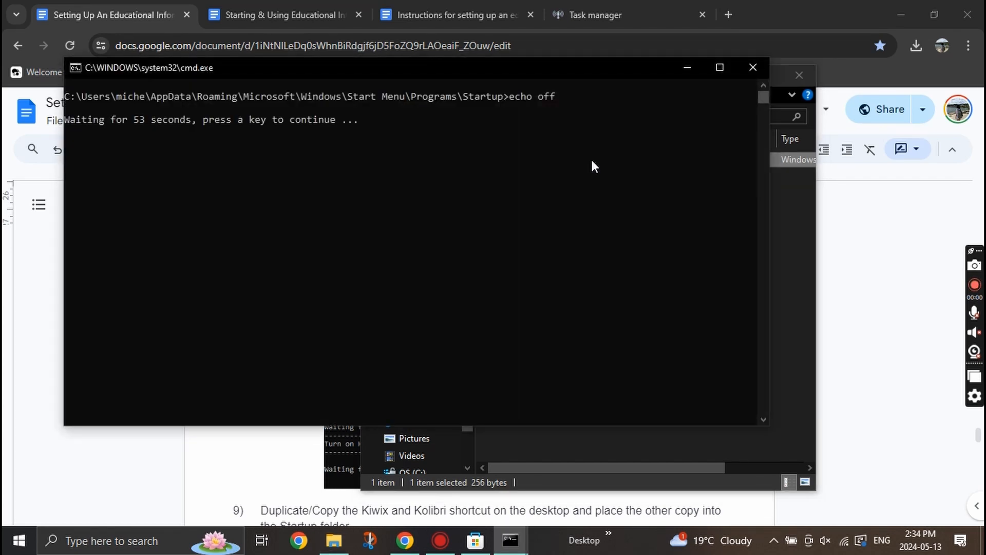
pyautogui.press('Return')
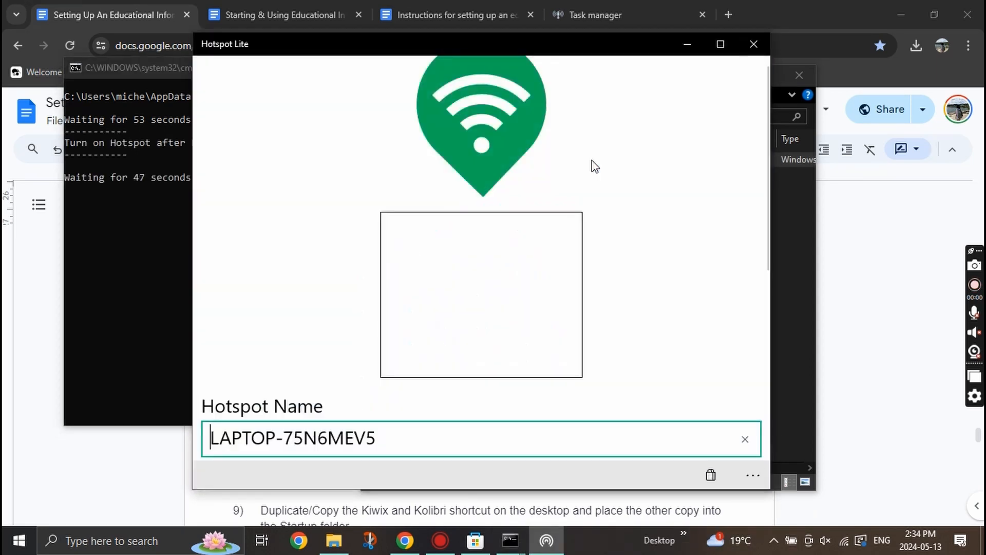
pyautogui.scroll(-3, 628, 176)
pyautogui.scroll(-3, 628, 176)
pyautogui.scroll(4, 627, 176)
# Look over the setup guide, then close the Hotspot Lite window the script launched.
pyautogui.click(904, 227)
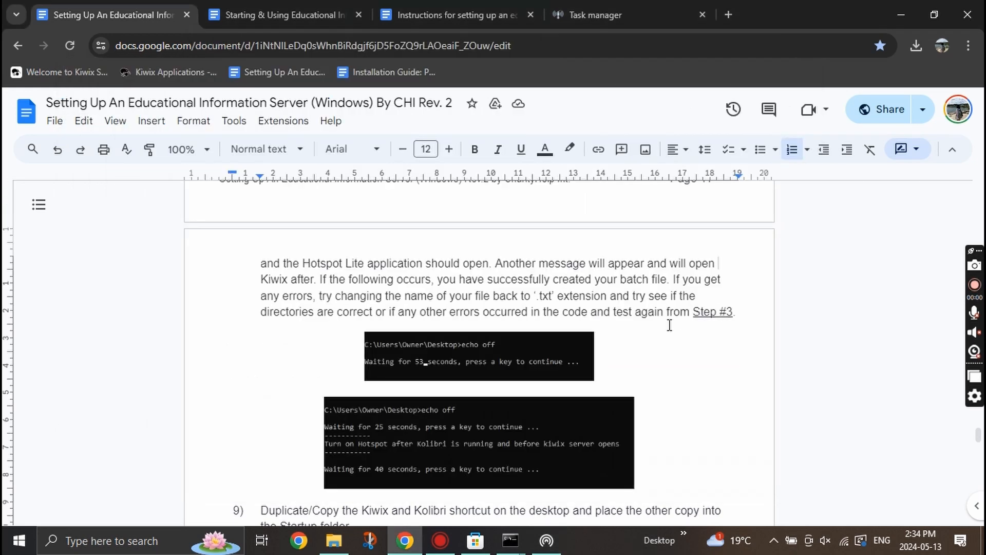
pyautogui.scroll(-4, 666, 328)
pyautogui.scroll(2, 666, 328)
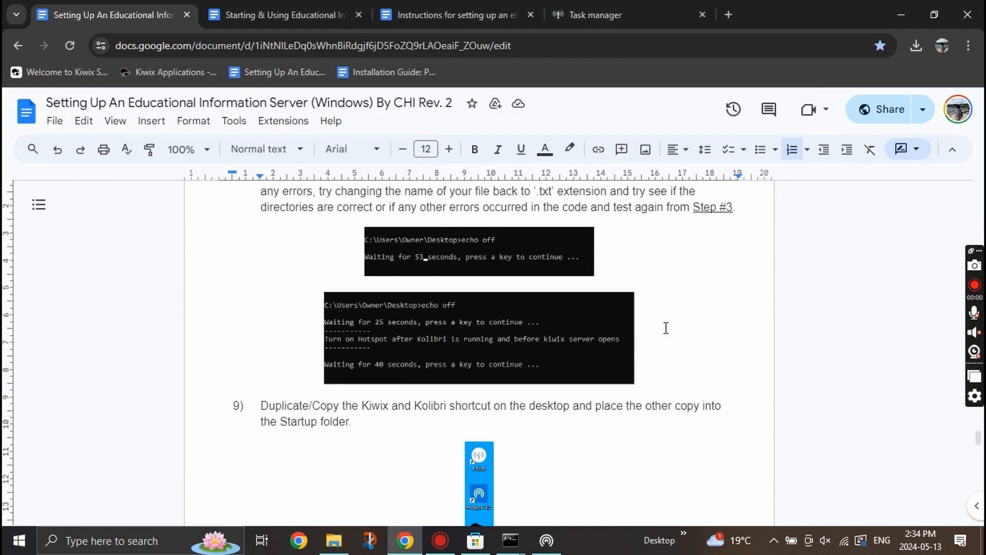
pyautogui.scroll(1, 570, 203)
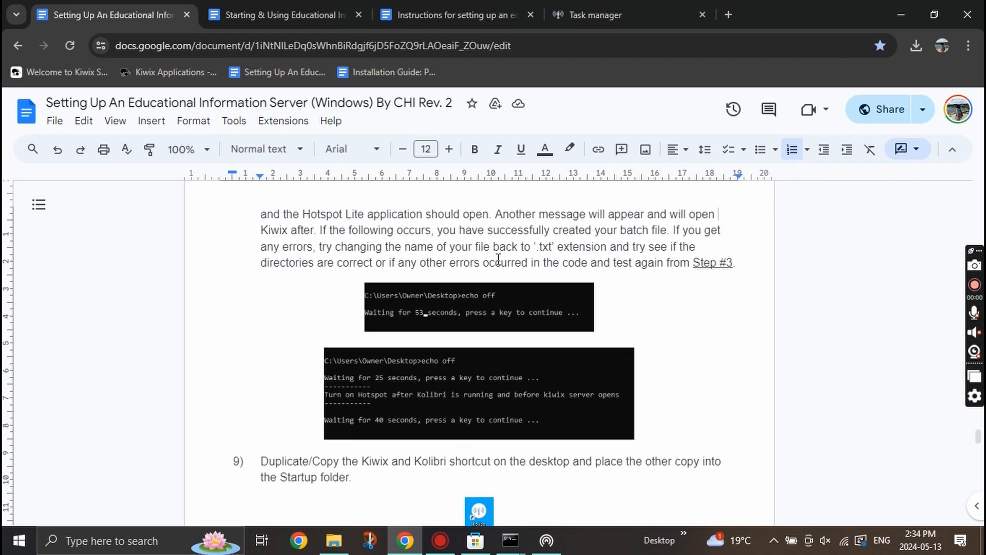
pyautogui.scroll(-4, 498, 260)
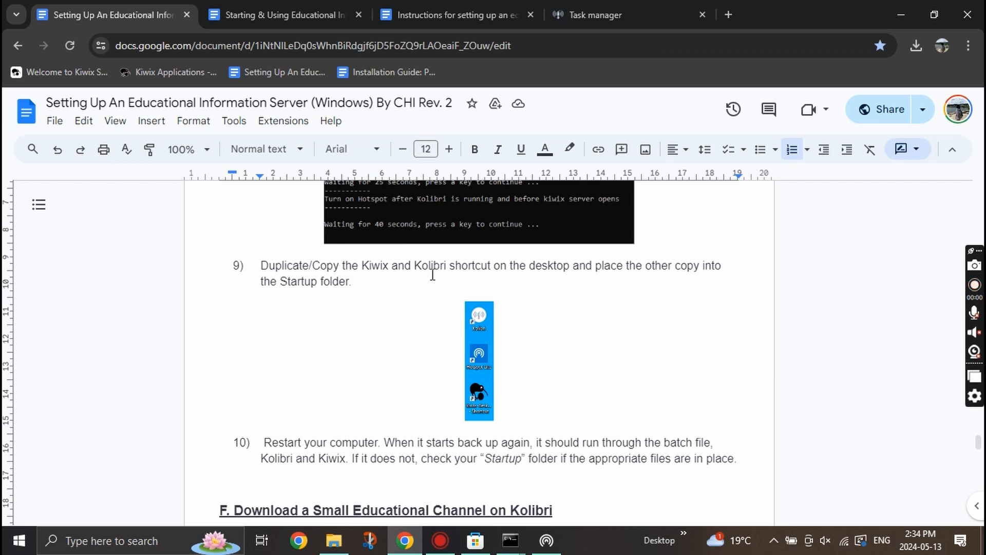
pyautogui.click(547, 540)
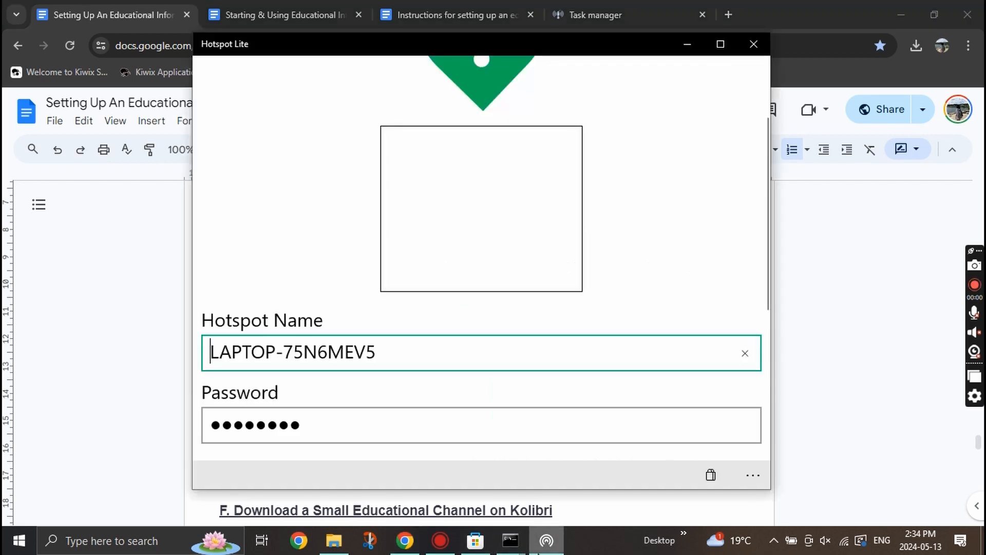
pyautogui.click(753, 44)
# Copy the kiwix-desktop and Kolibri shortcuts from the Desktop and paste them into Startup.
pyautogui.click(333, 540)
pyautogui.moveTo(198, 124); pyautogui.dragTo(189, 119)
pyautogui.click(177, 224)
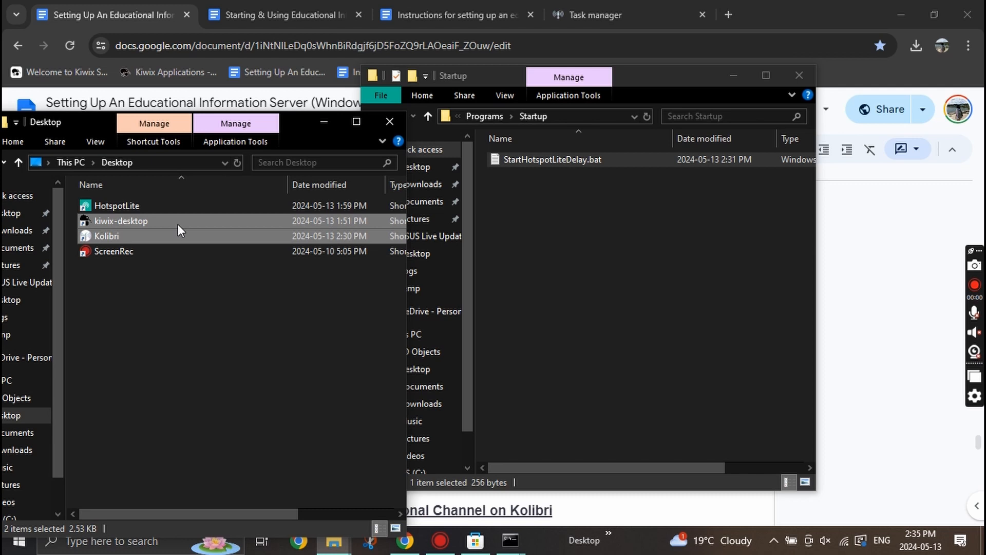
pyautogui.rightClick(178, 224)
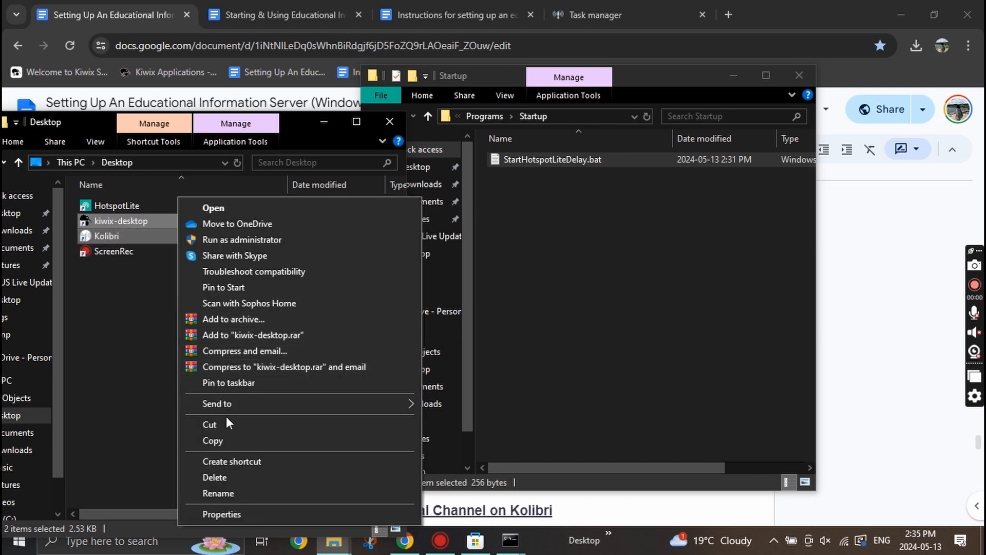
pyautogui.click(226, 439)
pyautogui.click(602, 203)
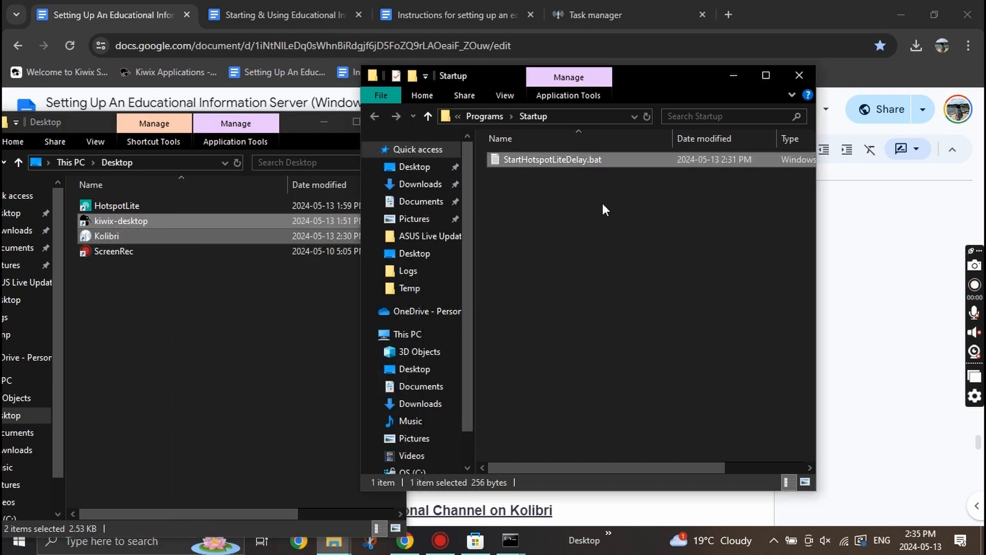
pyautogui.rightClick(602, 202)
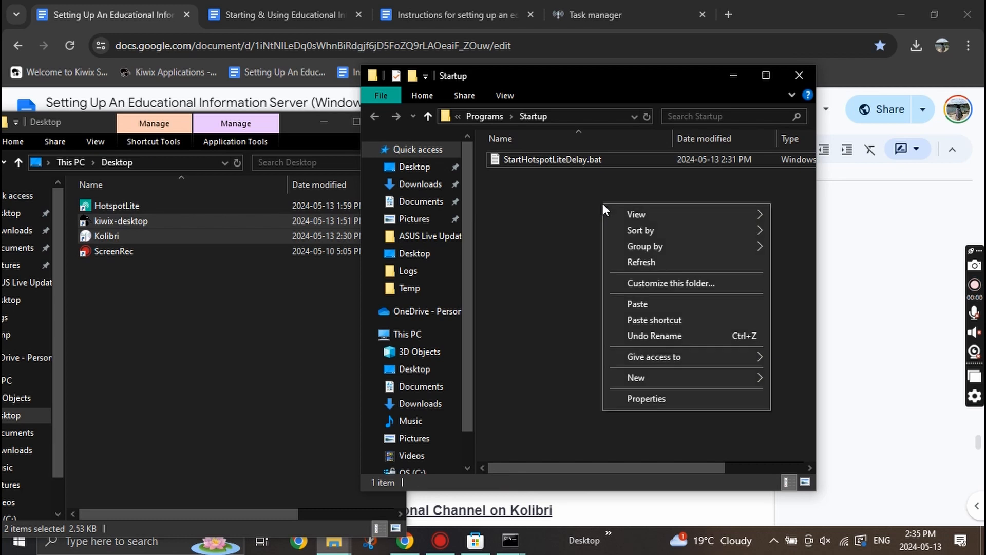
pyautogui.click(634, 306)
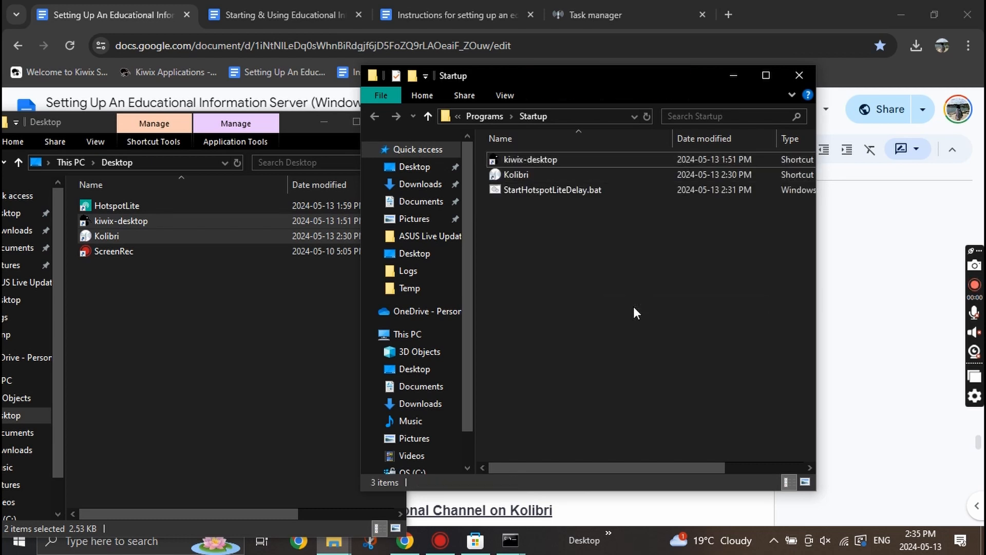
pyautogui.click(845, 283)
# Read the restart instruction in step 10 of the setup guide.
pyautogui.scroll(-3, 559, 335)
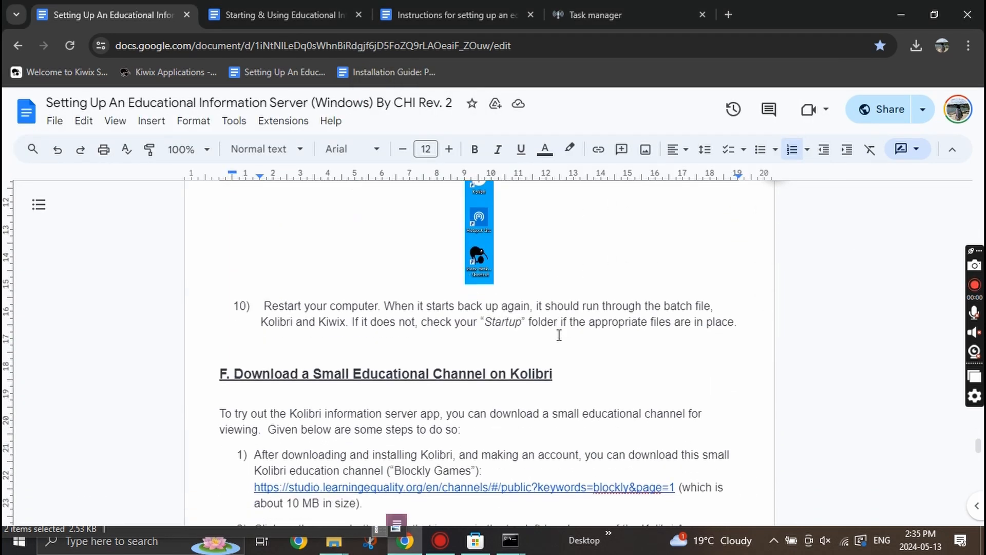
pyautogui.moveTo(384, 306); pyautogui.dragTo(631, 322)
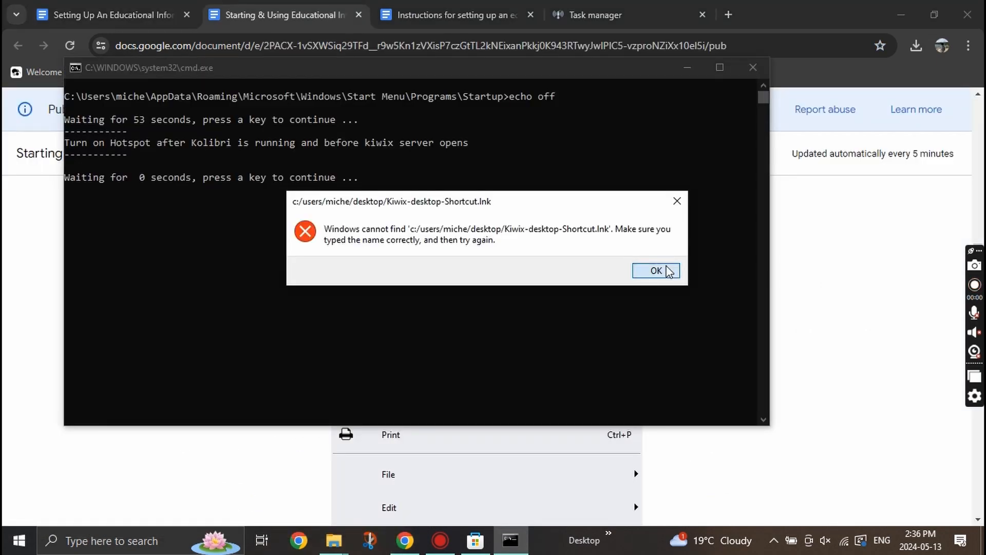
pyautogui.click(668, 270)
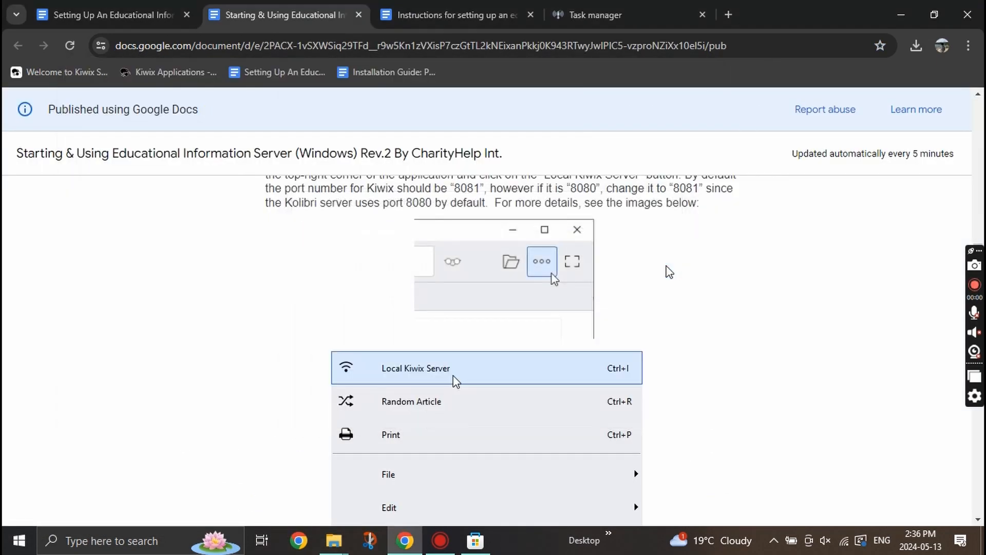
# Rename the kiwix-desktop shortcut in Startup to Kiwix-desktop.
pyautogui.click(334, 540)
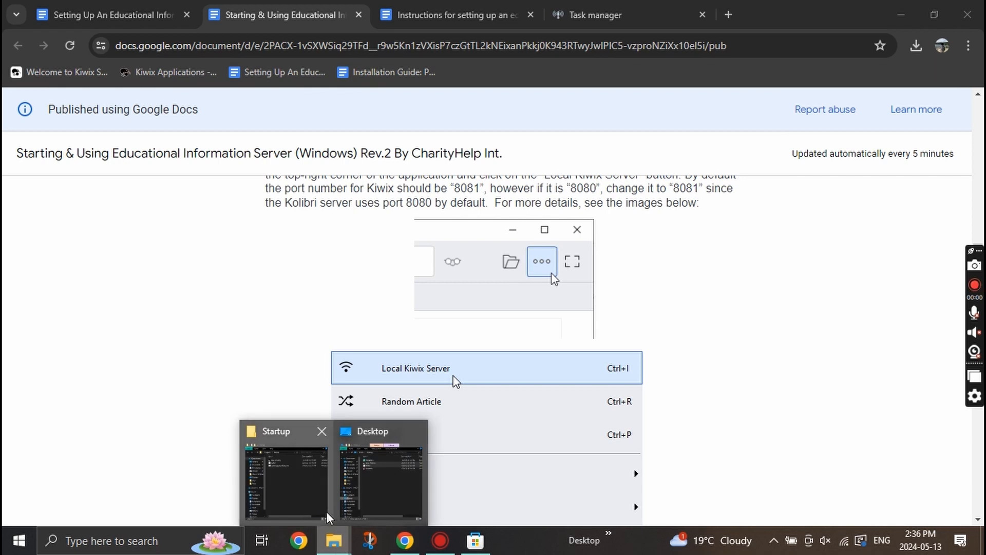
pyautogui.click(323, 513)
pyautogui.rightClick(591, 160)
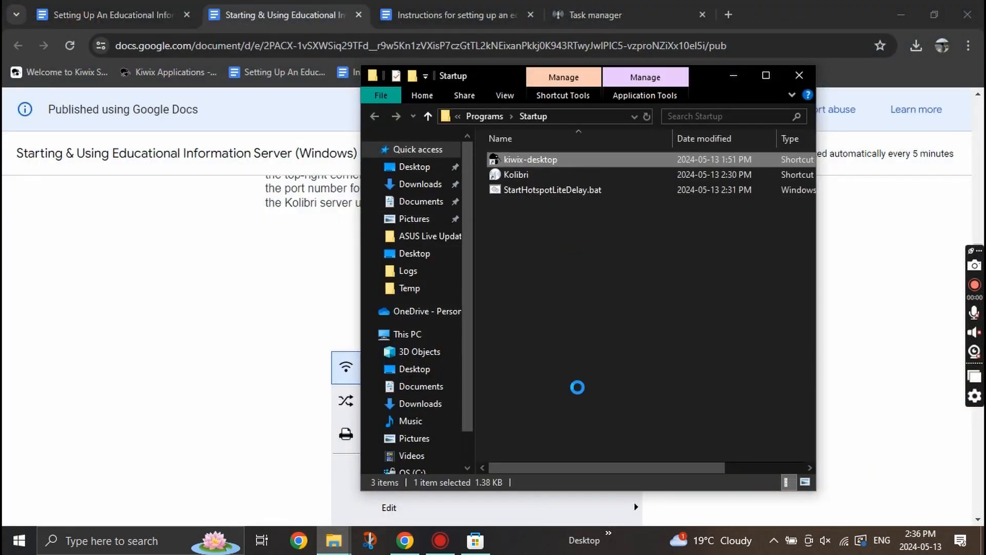
pyautogui.click(629, 493)
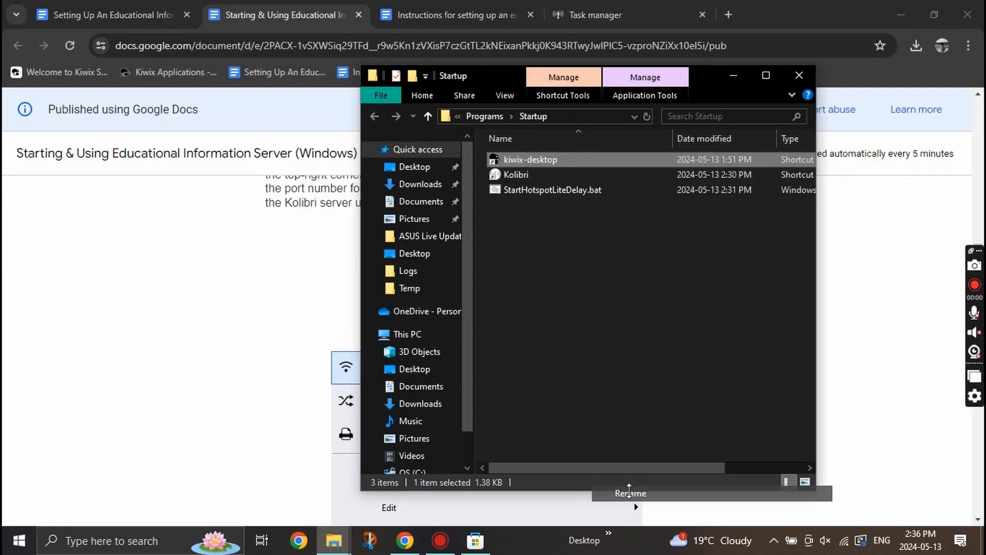
pyautogui.click(507, 159)
pyautogui.press('BackSpace')
pyautogui.write('K')
pyautogui.press('Return')
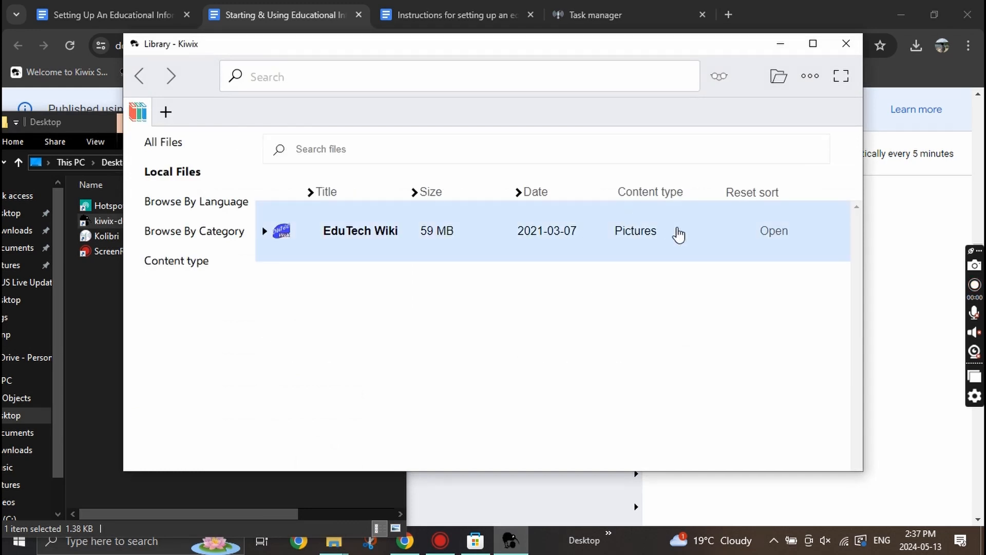
# Change the Kiwix local server port from 8080 to 8081.
pyautogui.click(810, 76)
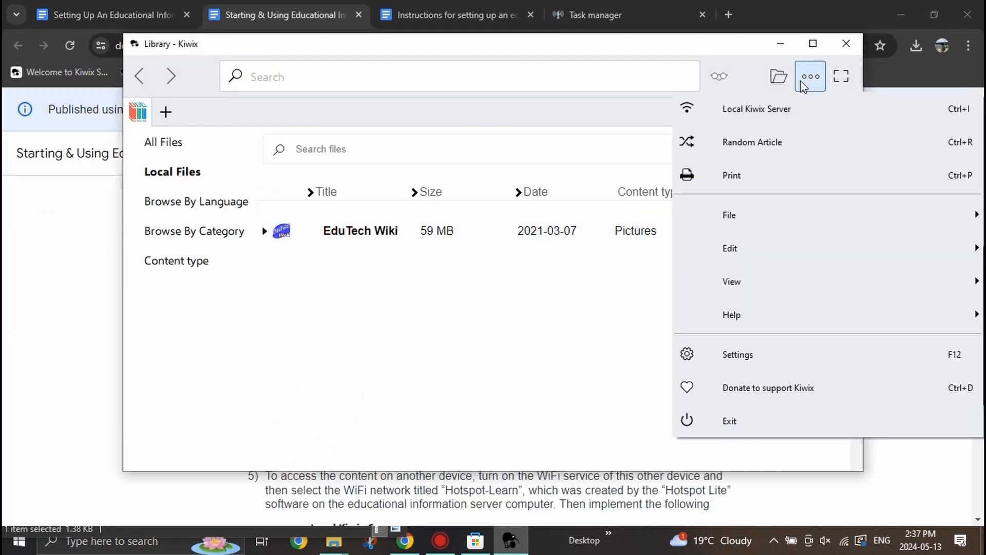
pyautogui.click(791, 107)
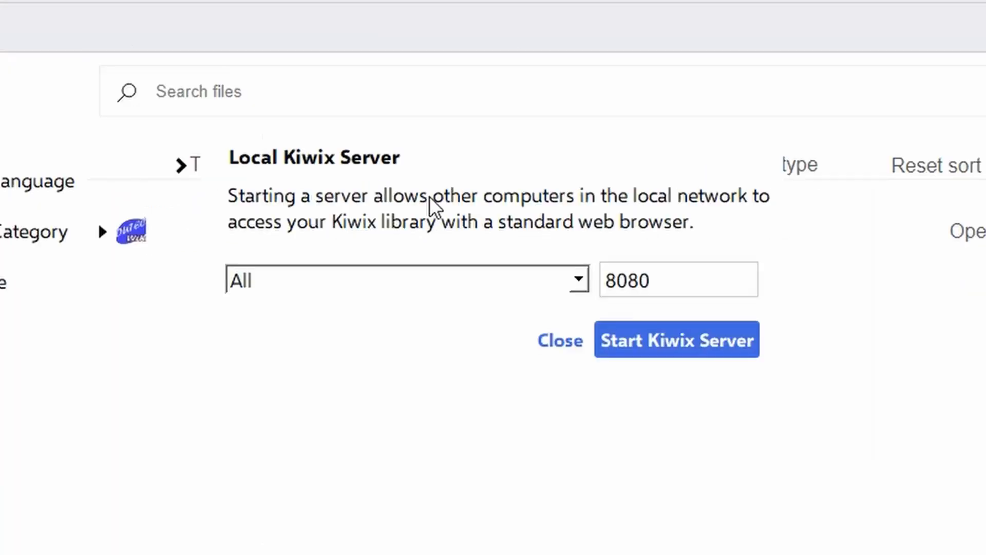
pyautogui.click(685, 277)
pyautogui.press('BackSpace')
pyautogui.write('1')
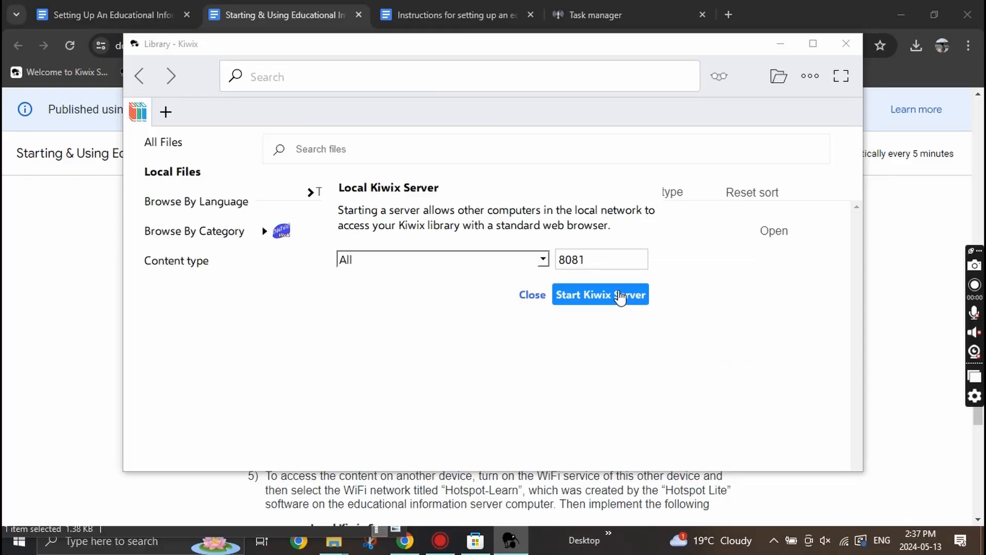
# Start the Kiwix server, allow kiwix-desktop through the firewall, and open the served library in the browser.
pyautogui.click(619, 295)
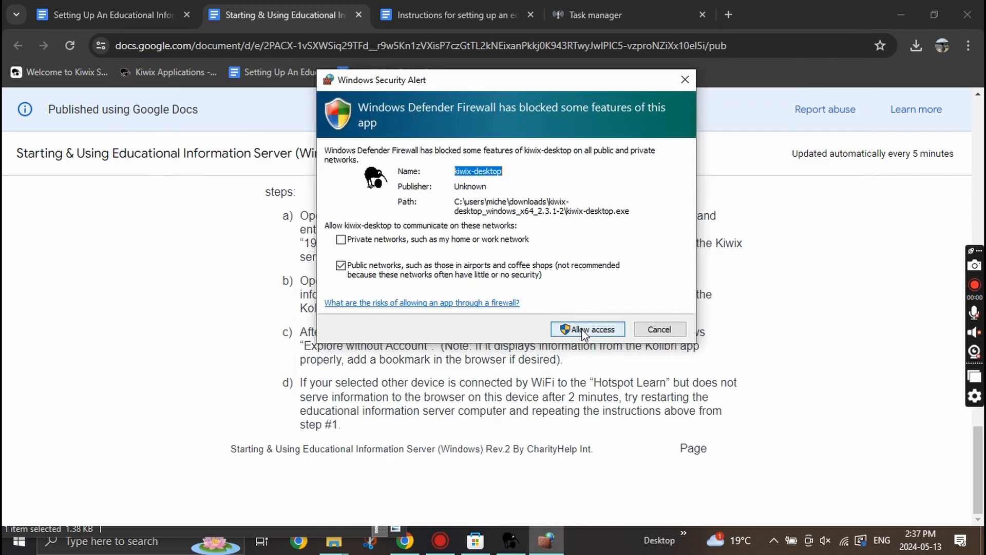
pyautogui.click(581, 331)
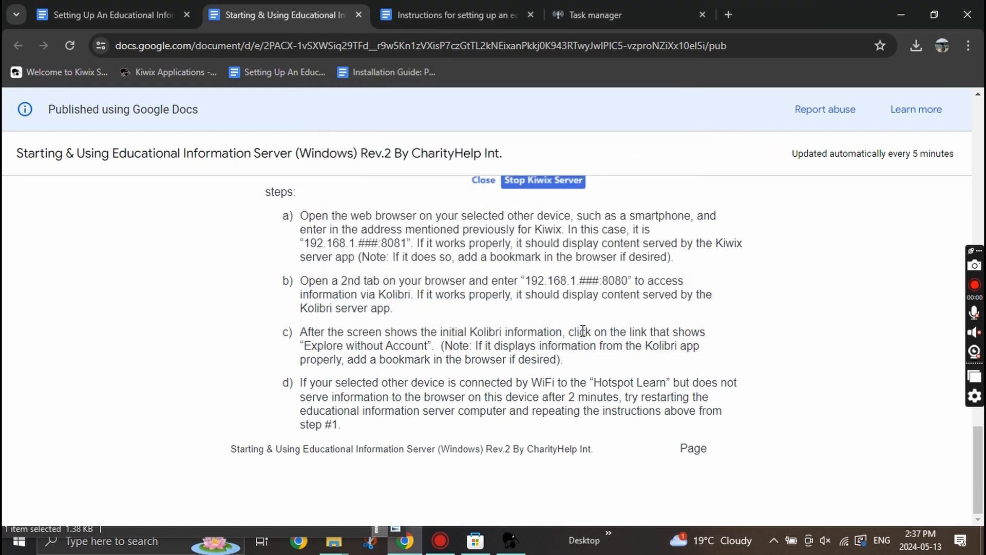
pyautogui.click(607, 260)
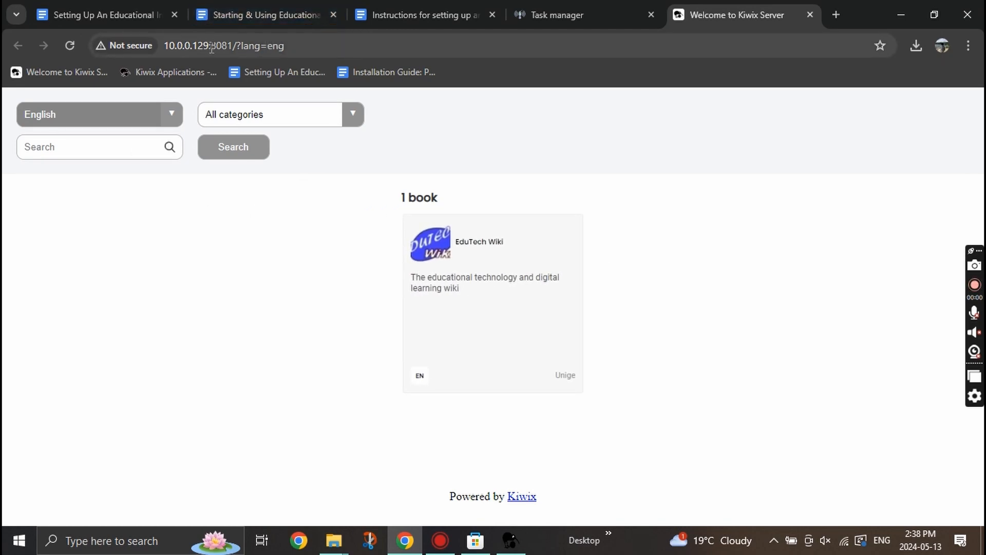
# Close the Kiwix tab, leave the Task manager, and check ClimateSAN and Blockly Games under Channels.
pyautogui.hotkey('ctrl', 'w')
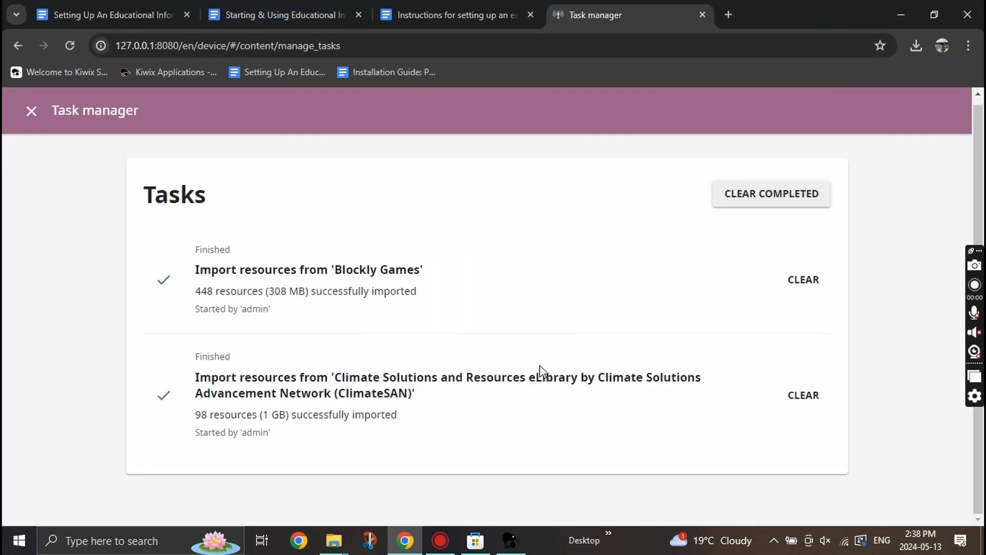
pyautogui.click(31, 110)
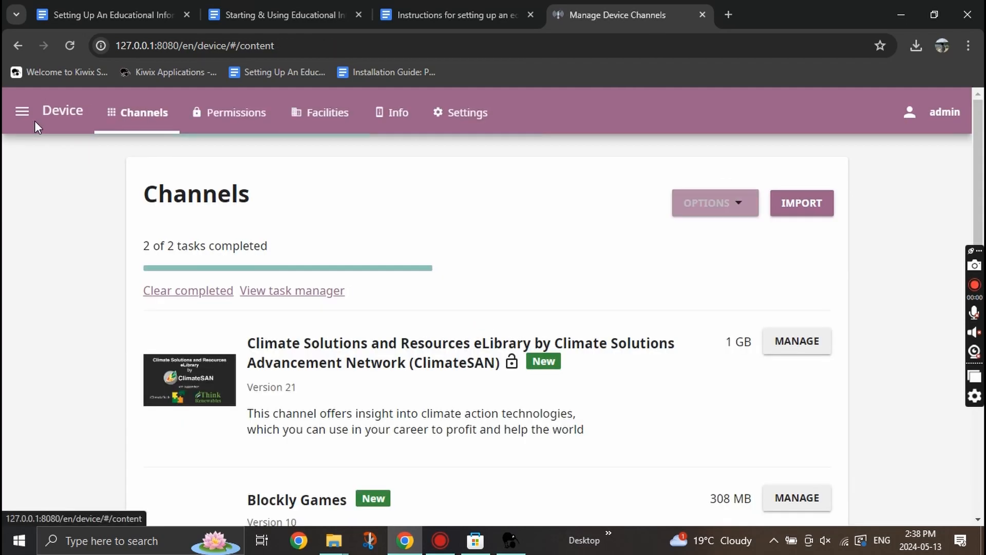
pyautogui.scroll(-3, 467, 348)
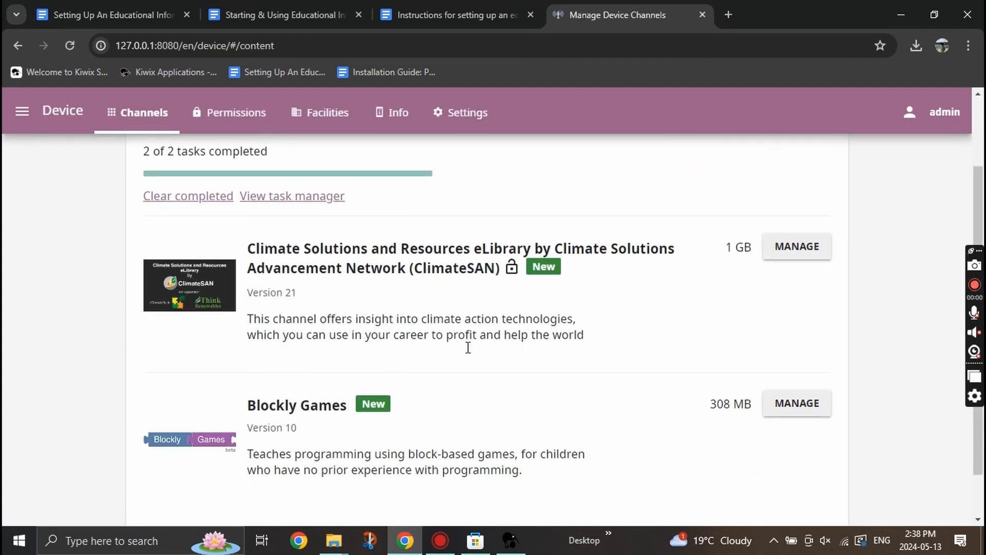
pyautogui.scroll(3, 467, 348)
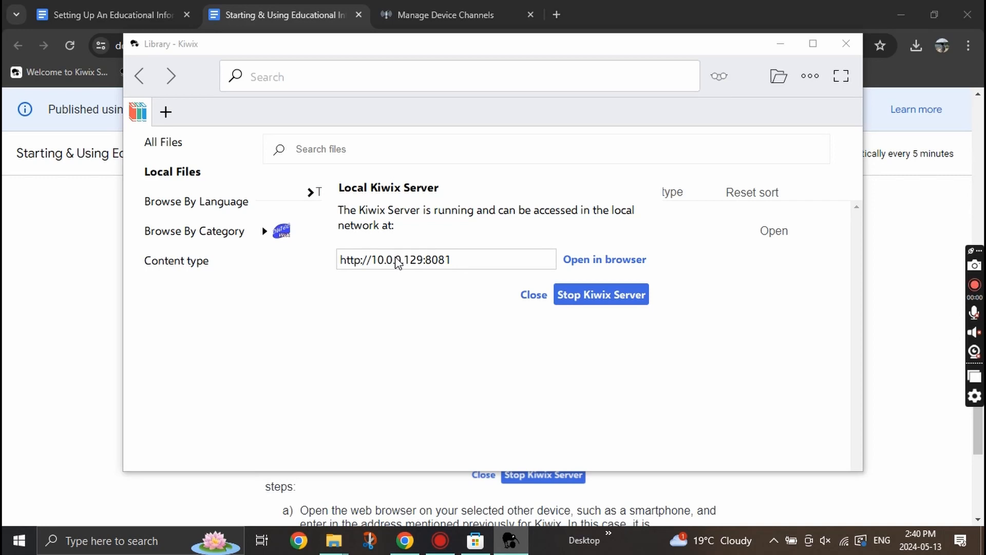
# Load Kolibri in a new tab at the network address 10.0.0.129:8080.
pyautogui.moveTo(454, 261); pyautogui.dragTo(332, 268)
pyautogui.hotkey('ctrl', 'c')
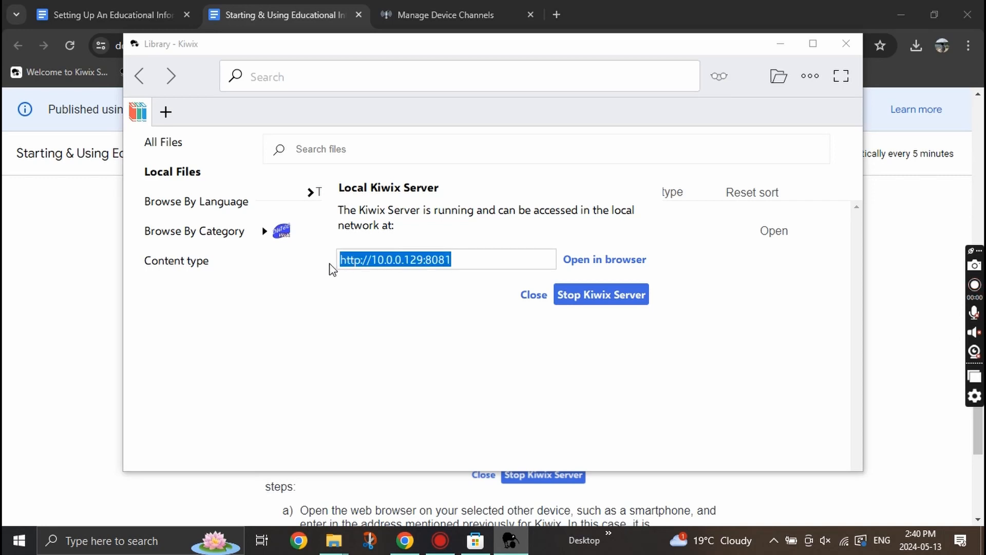
pyautogui.click(557, 14)
pyautogui.hotkey('ctrl', 'v')
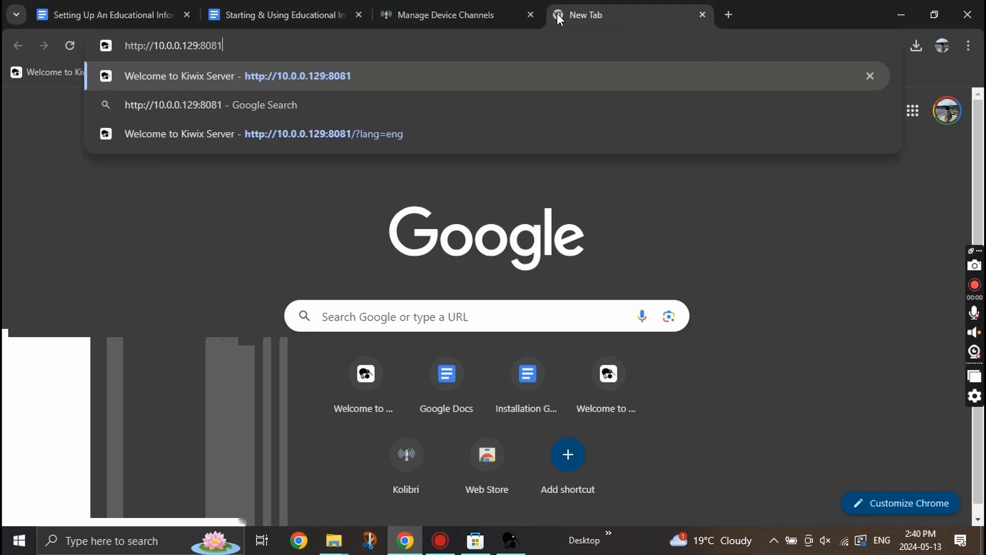
pyautogui.press('BackSpace')
pyautogui.write('0')
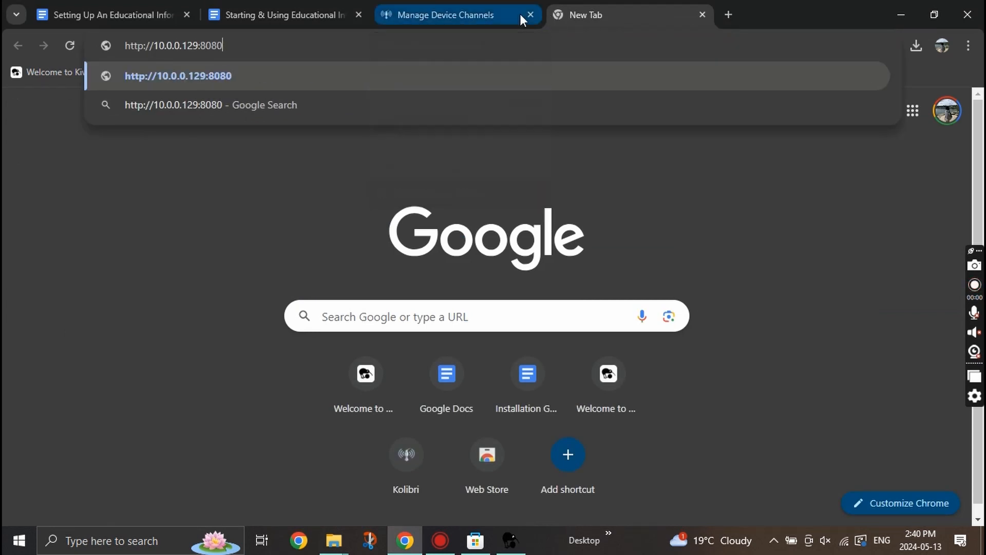
pyautogui.press('Return')
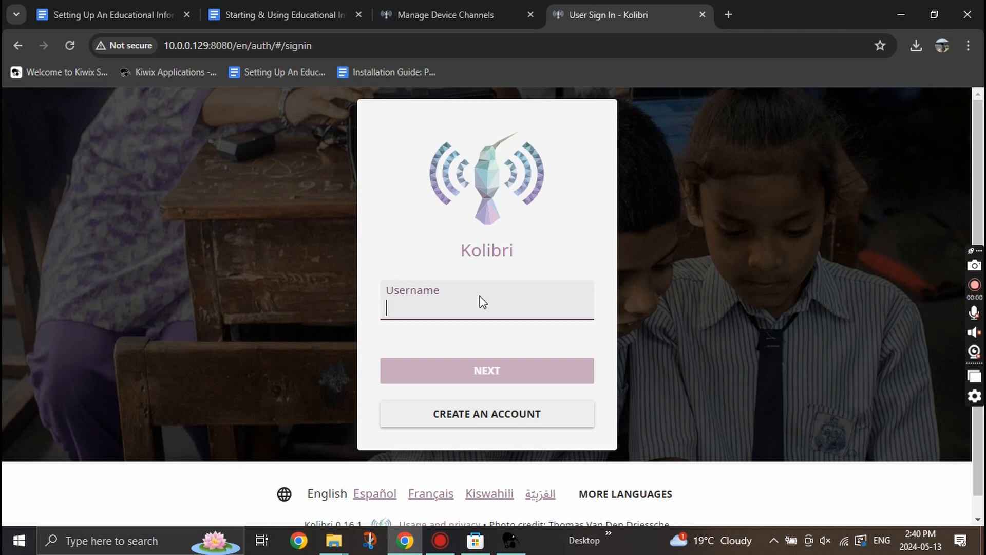
# Sign in with the admin username and its password, dismissing Chrome's password prompts.
pyautogui.write('admin')
pyautogui.press('Return')
pyautogui.write('••••••')
pyautogui.press('Return')
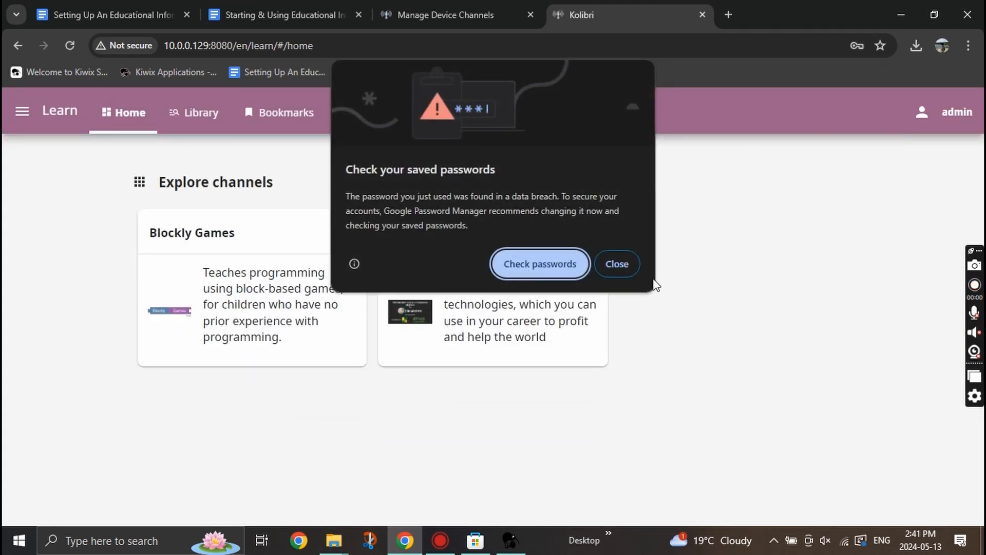
pyautogui.click(627, 265)
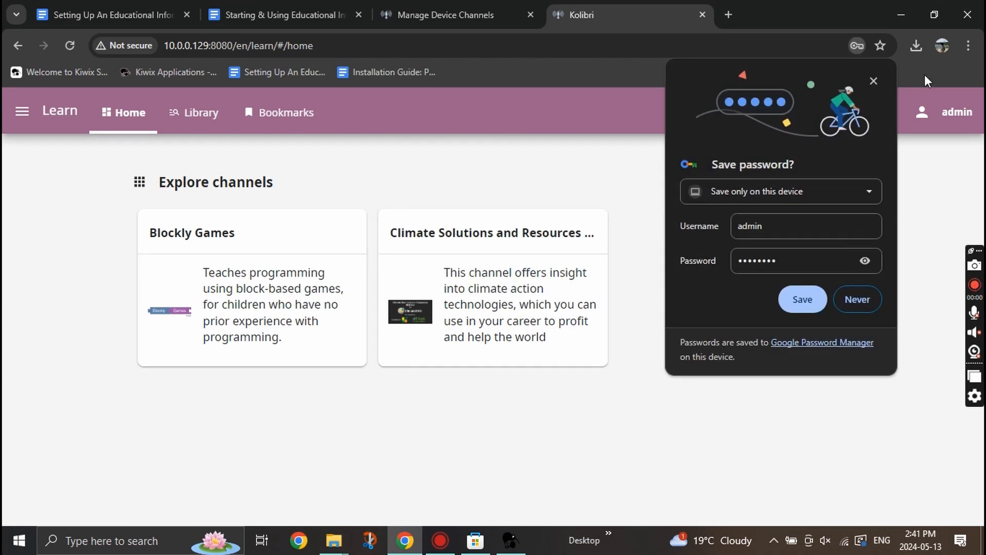
pyautogui.click(868, 296)
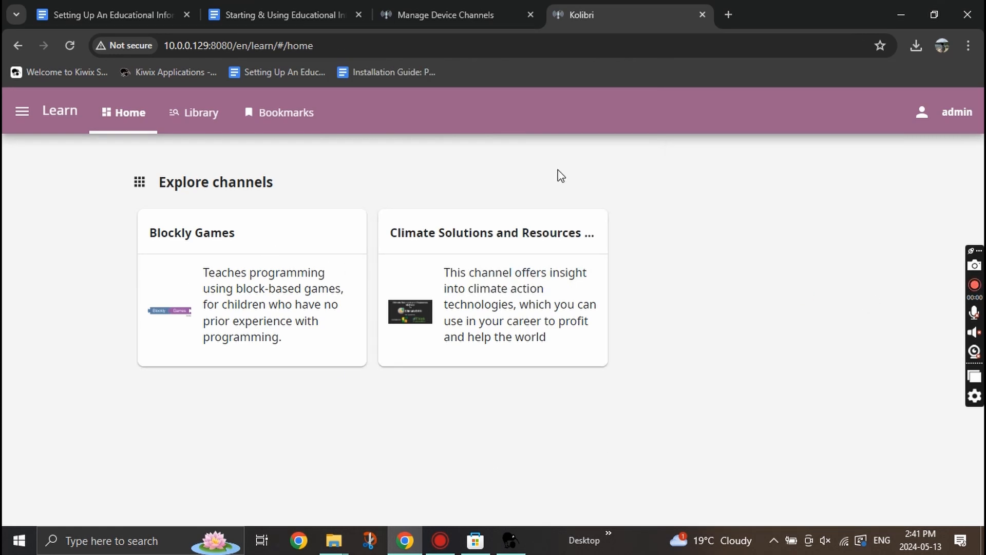